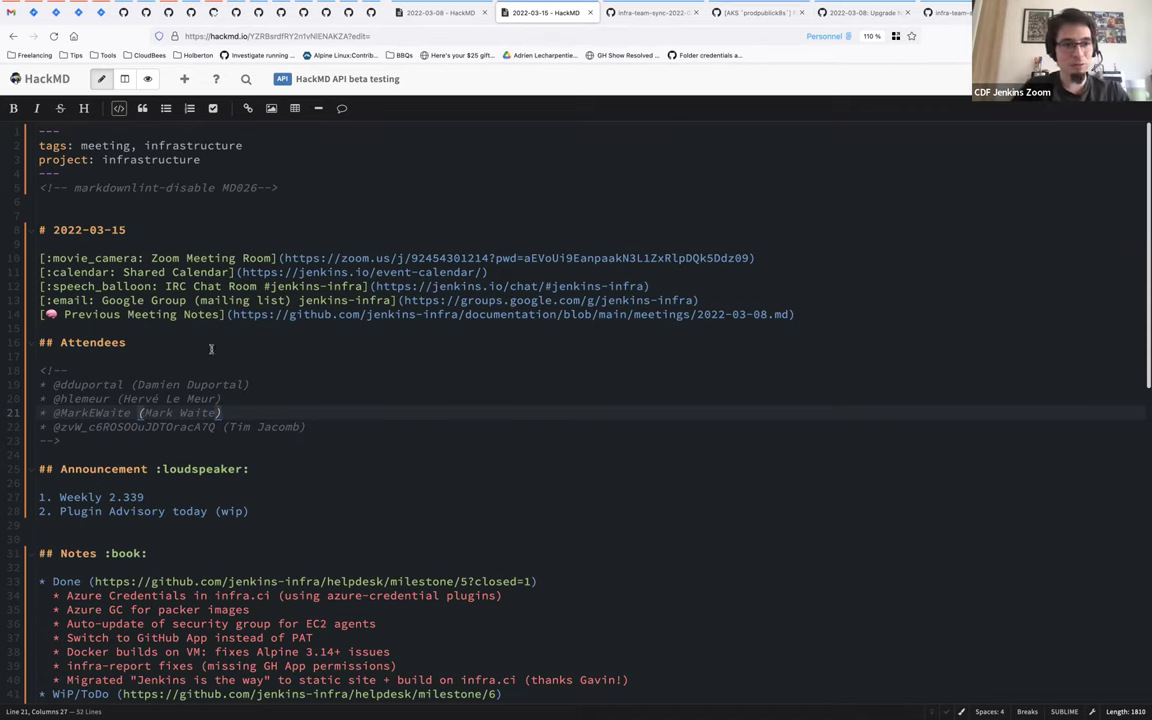
# Step: Remove the comment markers around the Attendees list and delete two past attendees
pyautogui.click(110, 370)
pyautogui.hotkey('shift', 'Home')
pyautogui.press('BackSpace')
pyautogui.press('Delete')
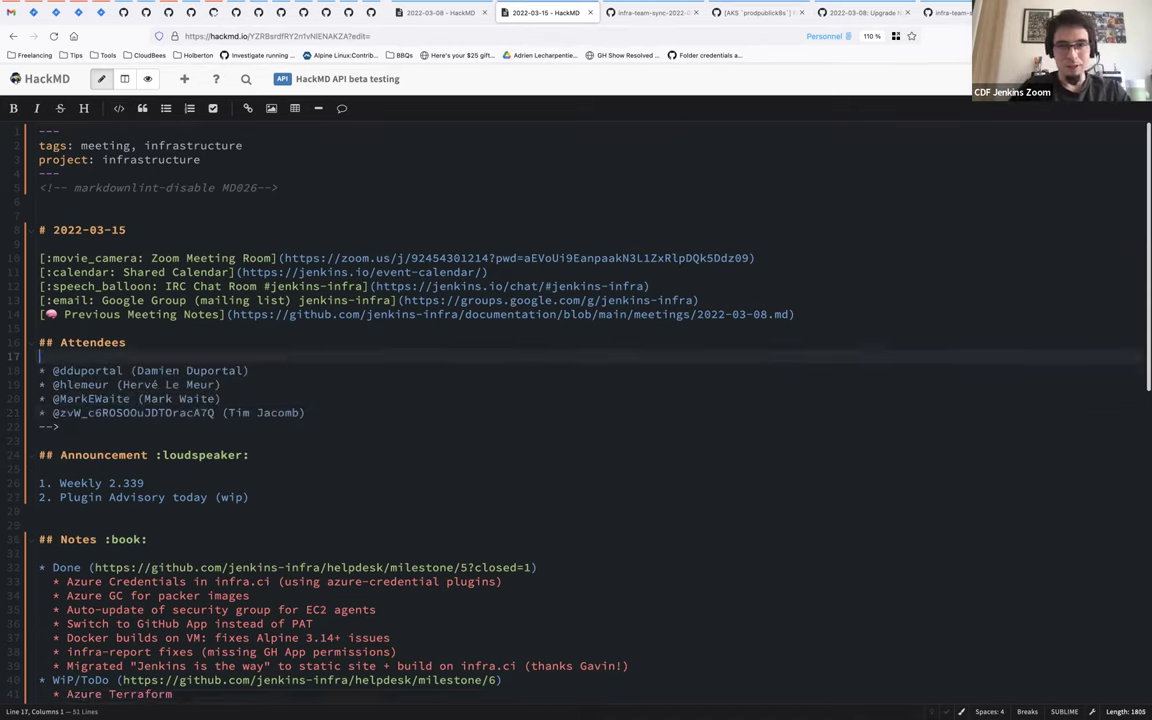
pyautogui.press('Down')
pyautogui.hotkey('shift', 'End')
pyautogui.press('BackSpace')
pyautogui.press('Delete')
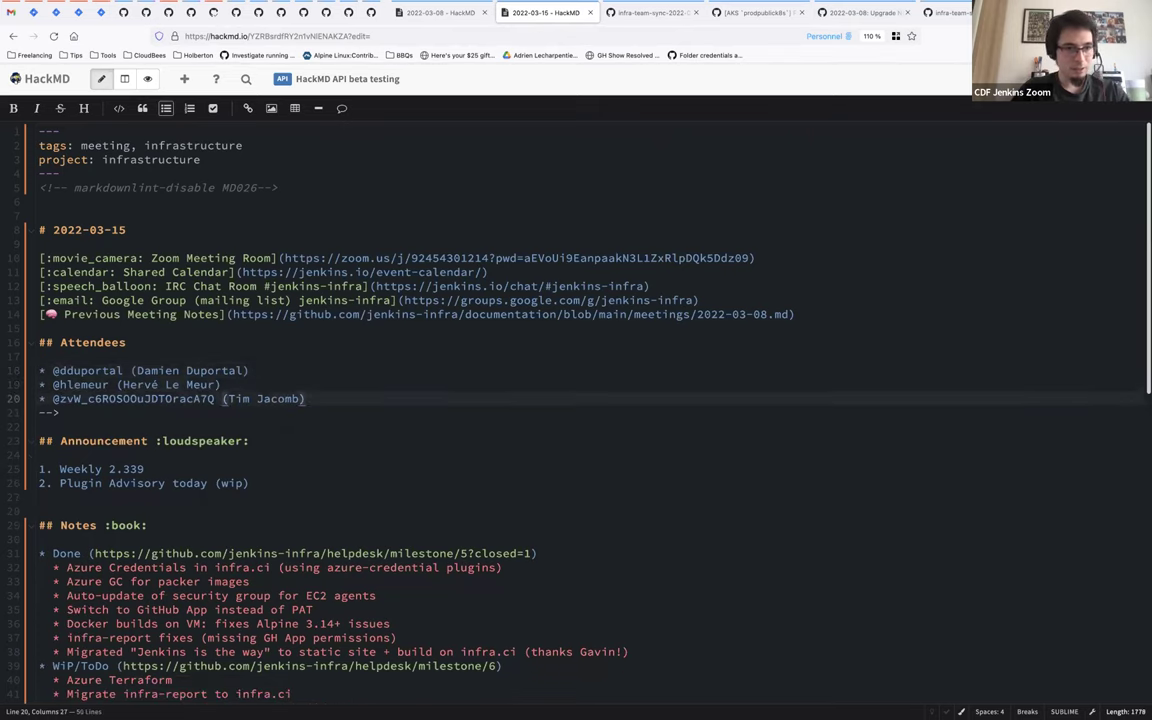
pyautogui.hotkey('shift', 'Down')
pyautogui.hotkey('shift', 'End')
pyautogui.press('BackSpace')
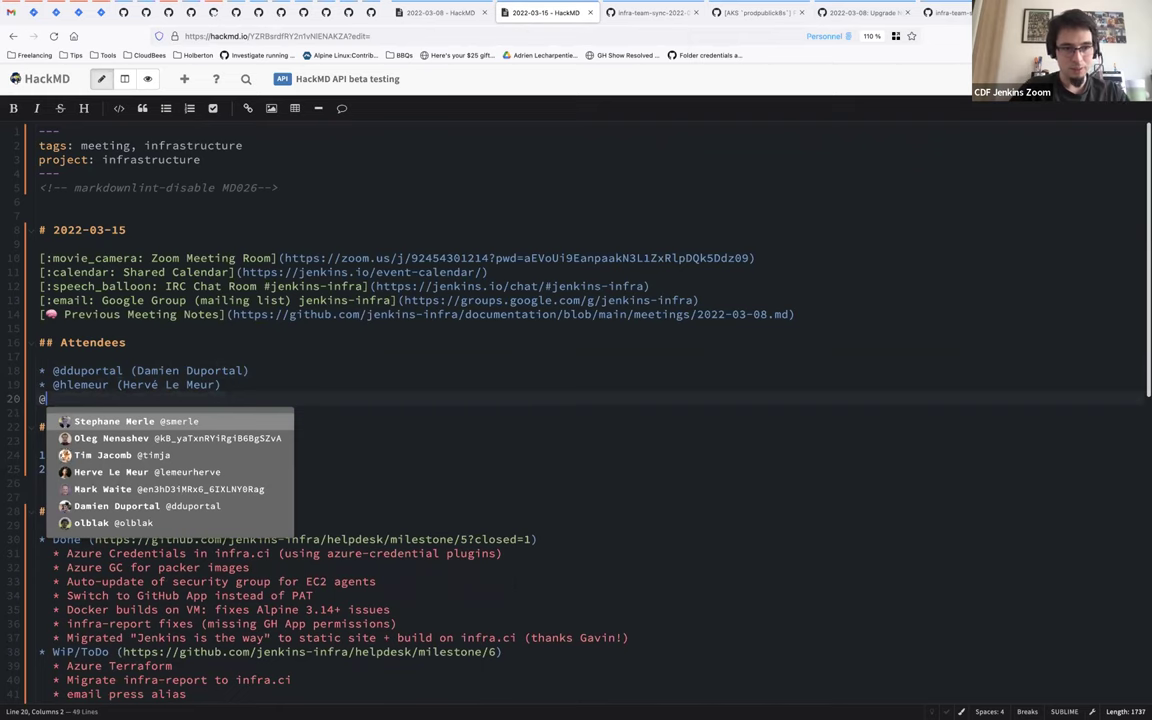
# Step: Add two attendee bullets with @-handles and full names, fixing a surname typo and a handle
pyautogui.write('* ')
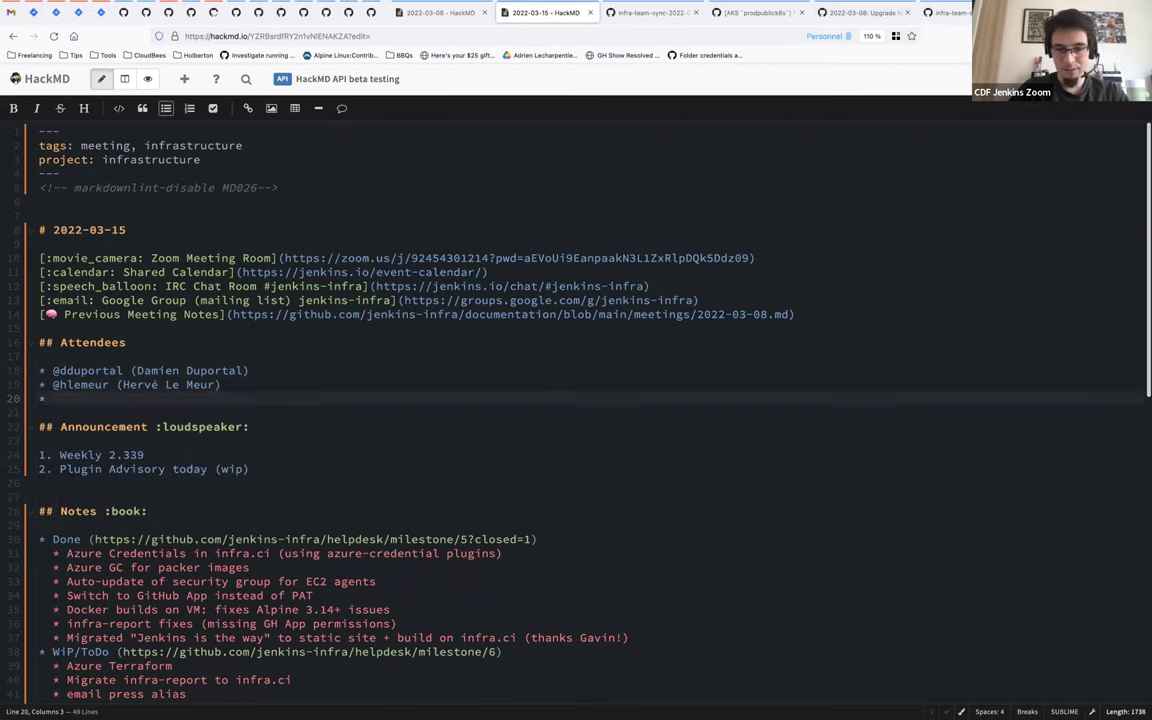
pyautogui.write('@smerle ')
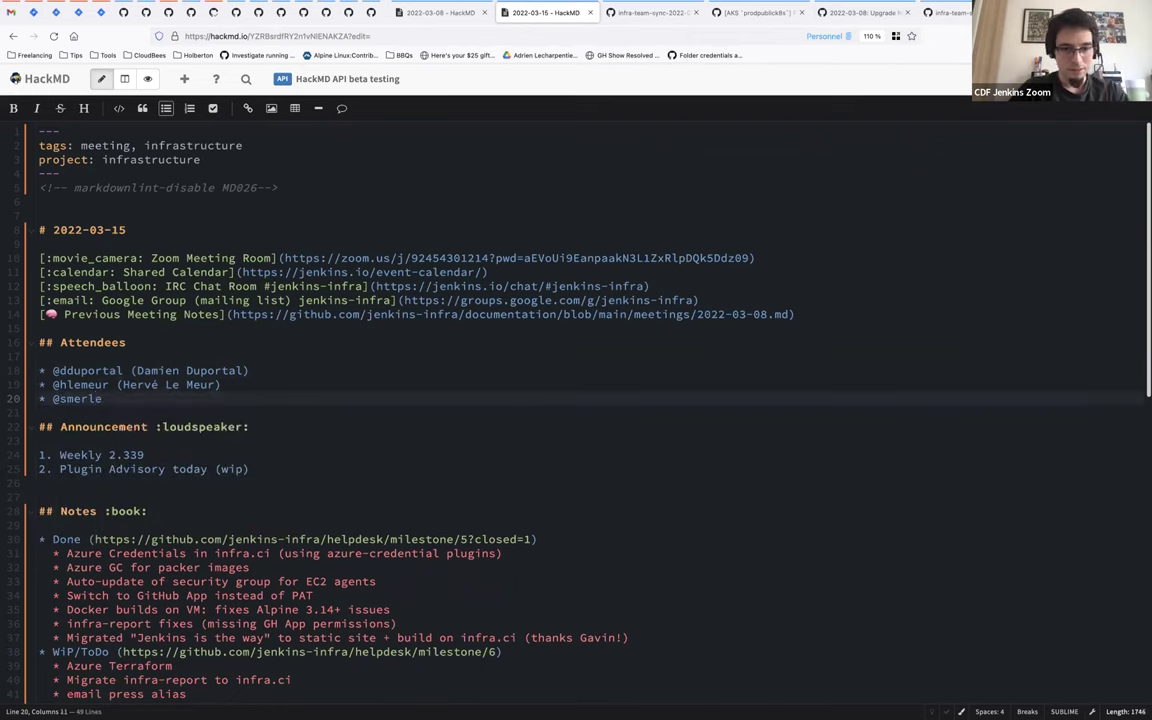
pyautogui.write('(Stephane')
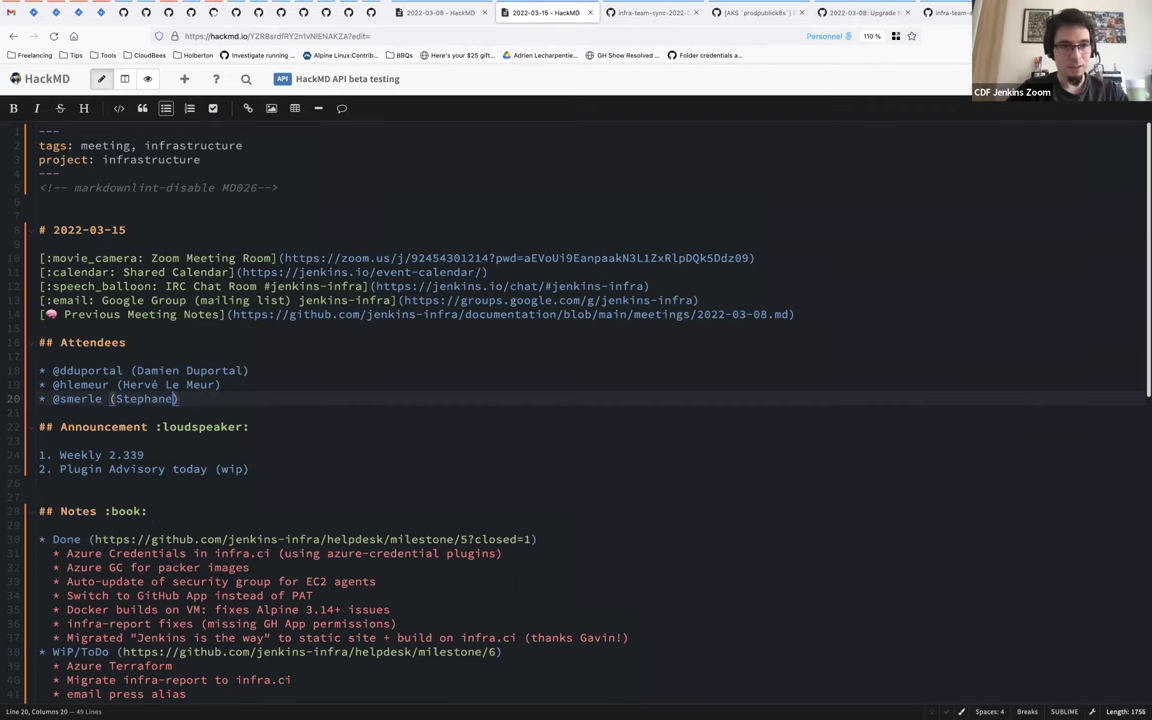
pyautogui.write(' Merl')
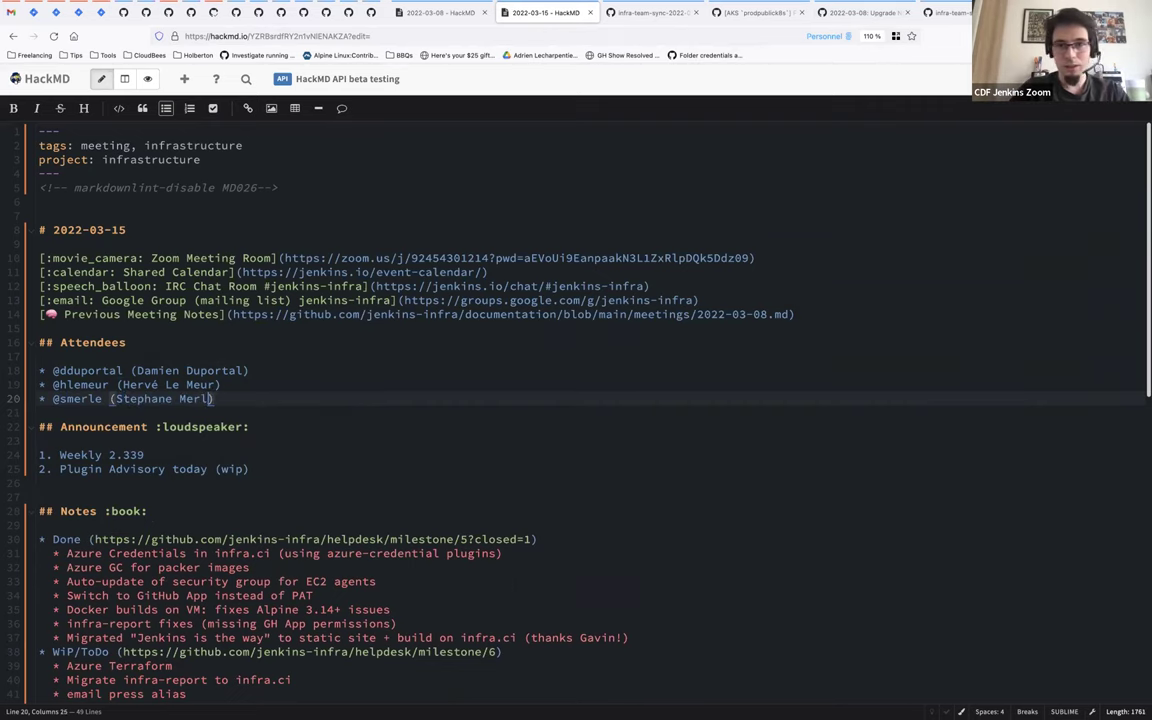
pyautogui.write('e)')
pyautogui.press('Return')
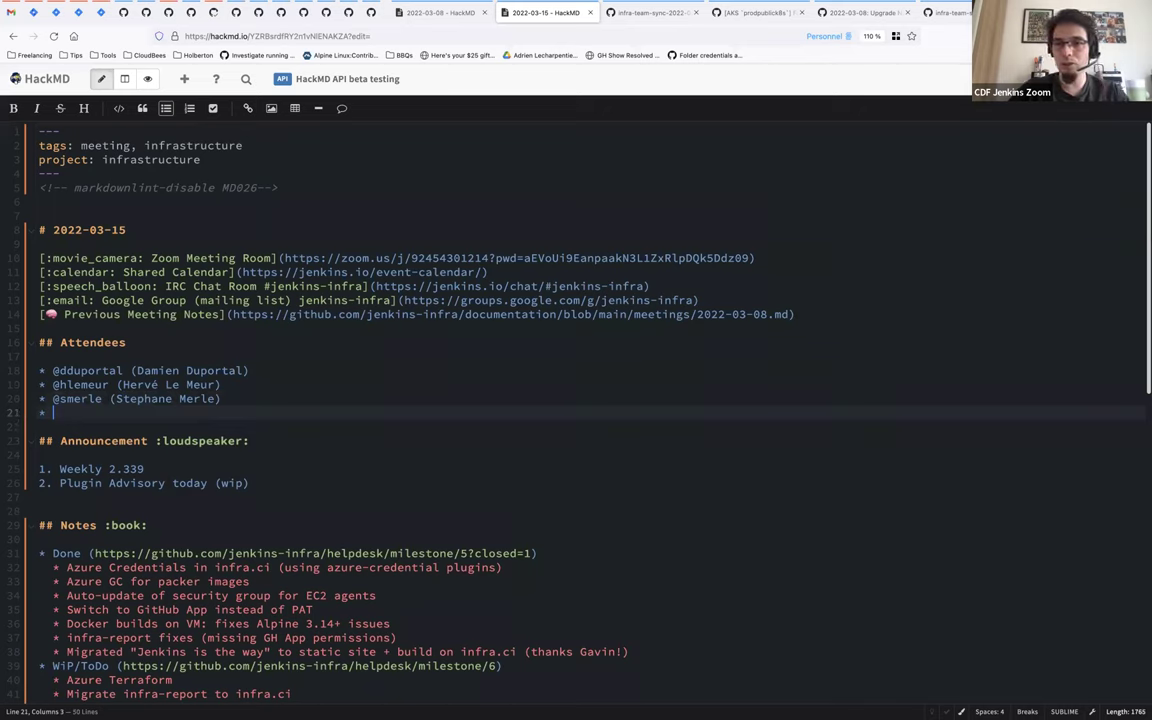
pyautogui.write('@')
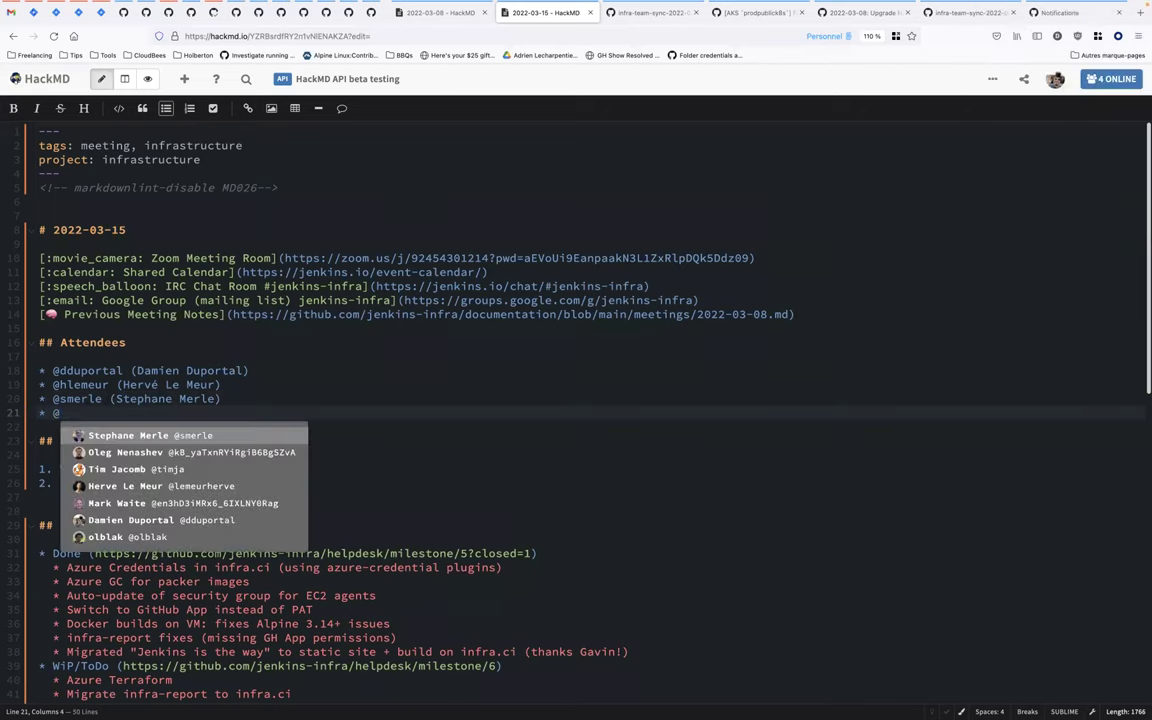
pyautogui.write('a')
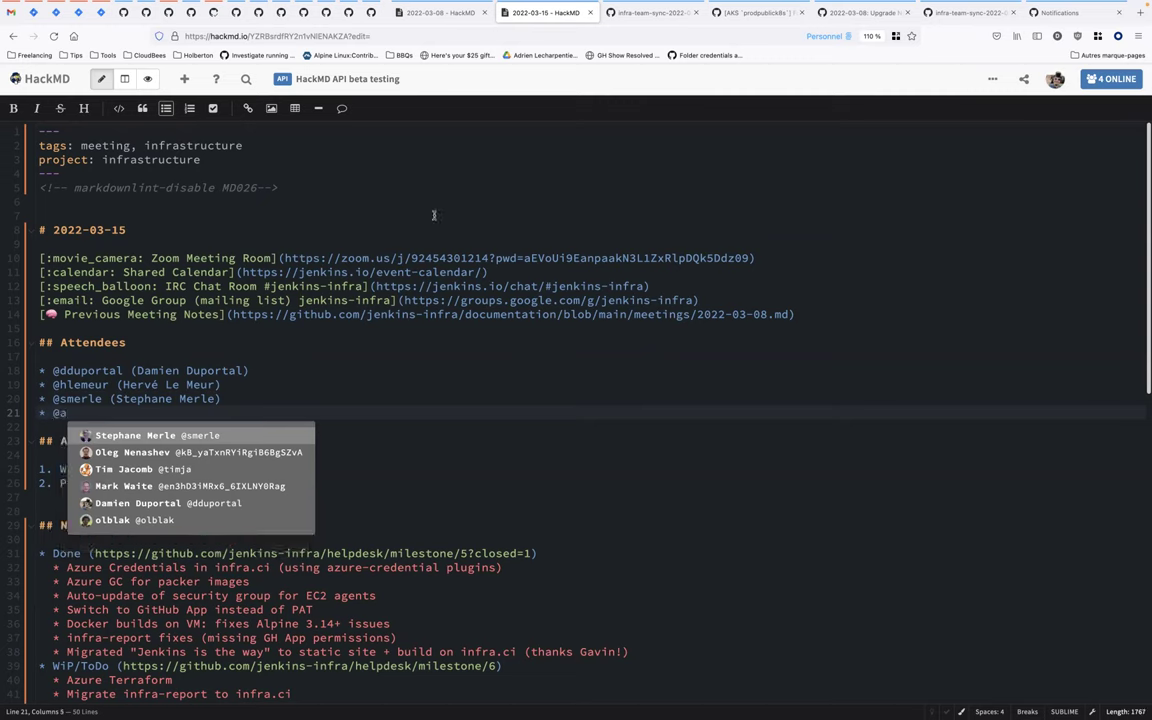
pyautogui.write('dity')
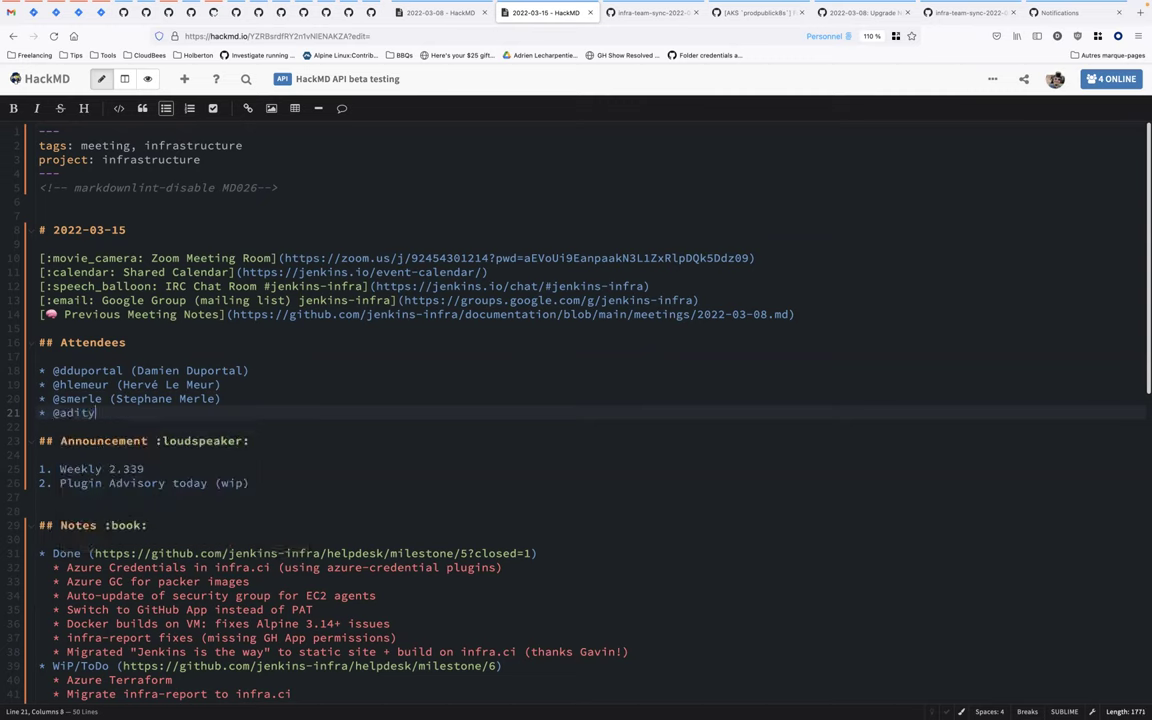
pyautogui.write('a_ (Aditya')
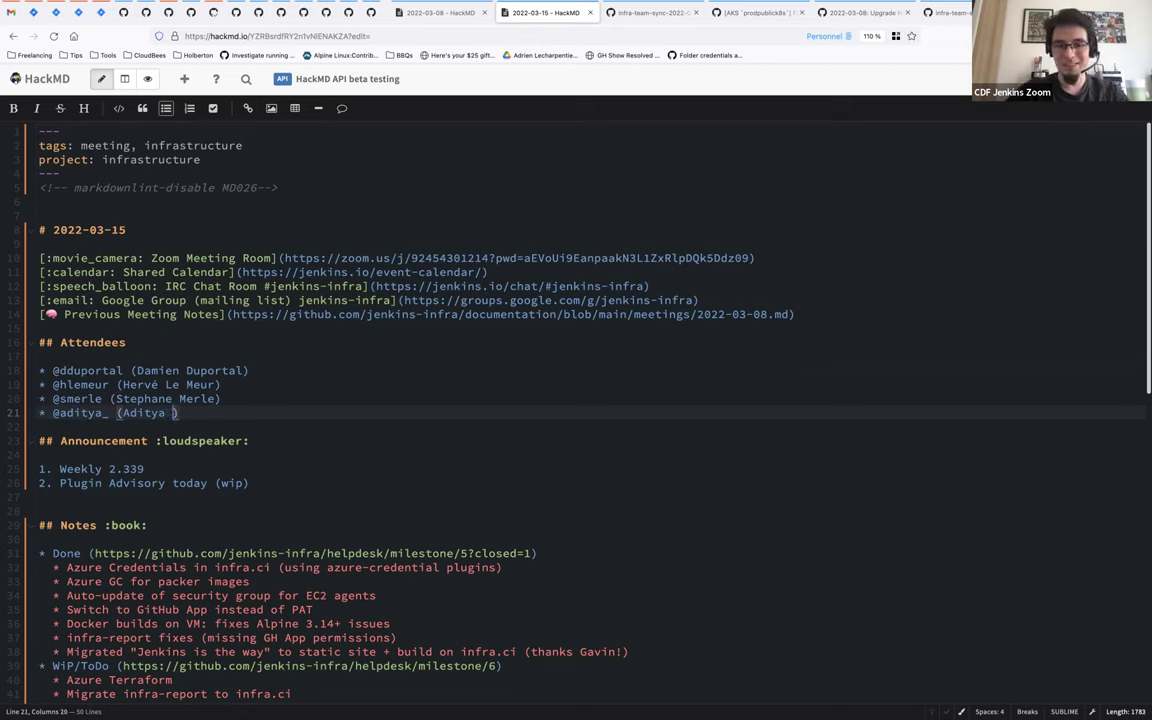
pyautogui.write(' Srivastave')
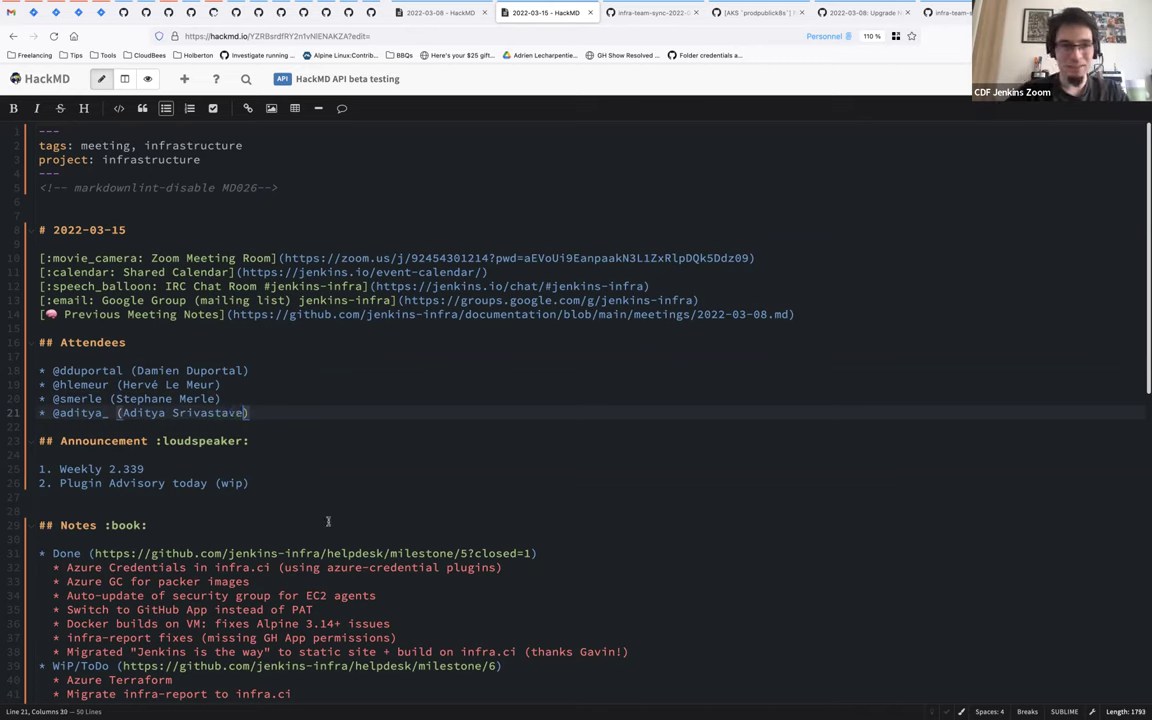
pyautogui.press('BackSpace')
pyautogui.write('a')
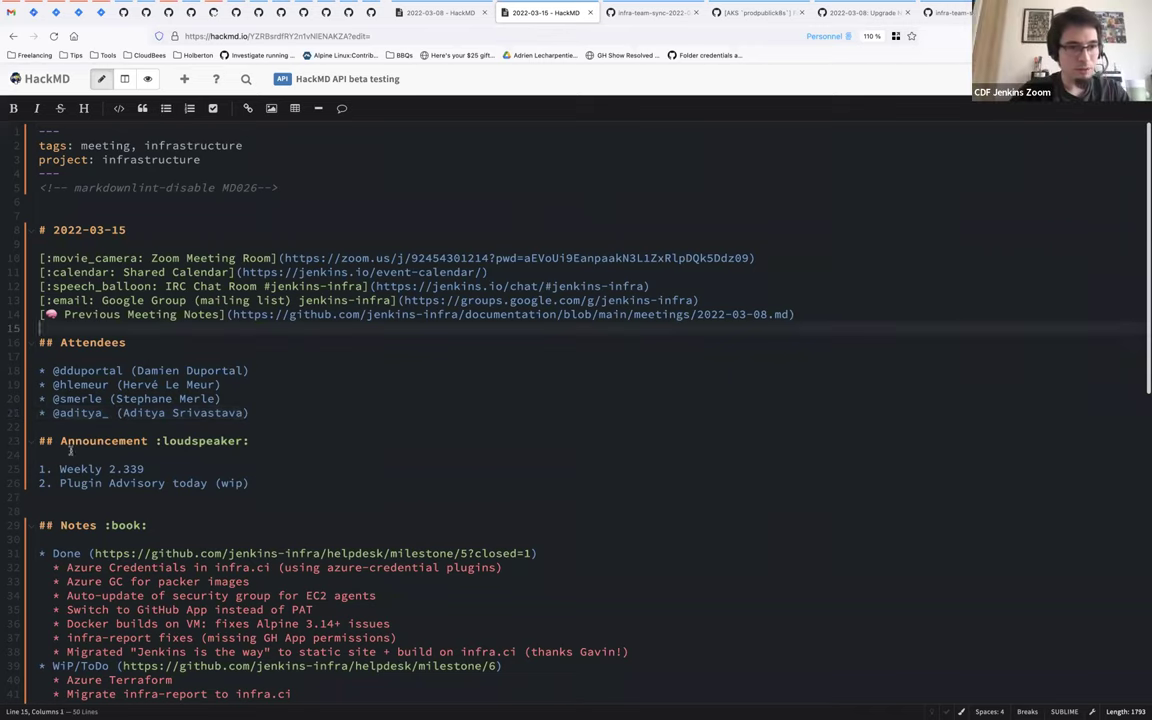
pyautogui.doubleClick(80, 412)
pyautogui.write('adi10hero')
pyautogui.press('End')
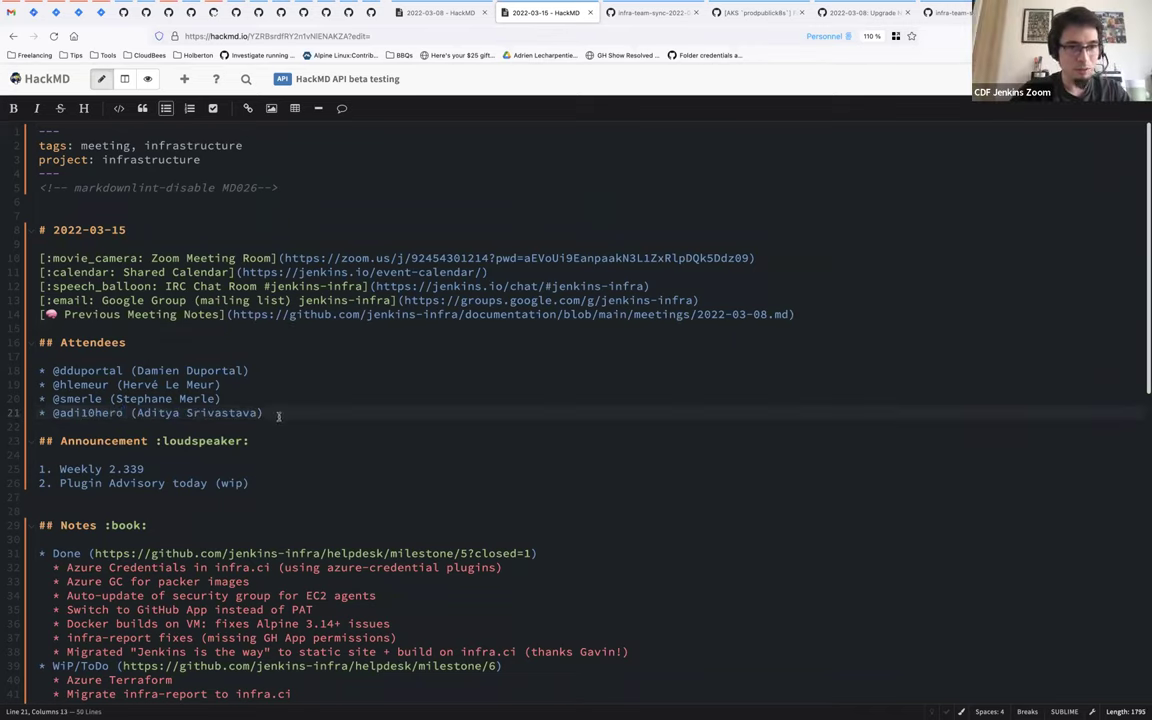
# Step: Delete the blank line under the announcements, then select the Weekly 2.339 and Plugin Advisory items
pyautogui.scroll(-1, 396, 440)
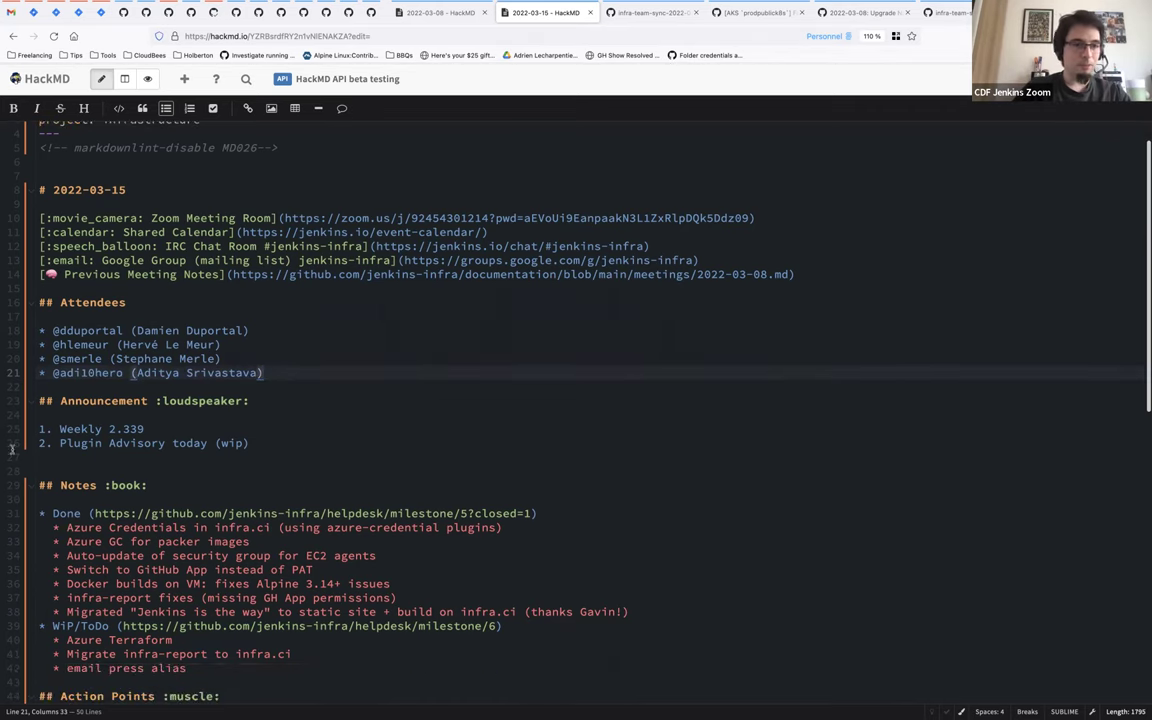
pyautogui.press('Down')
pyautogui.press('Down')
pyautogui.press('Down')
pyautogui.press('Down')
pyautogui.press('Down')
pyautogui.press('Down')
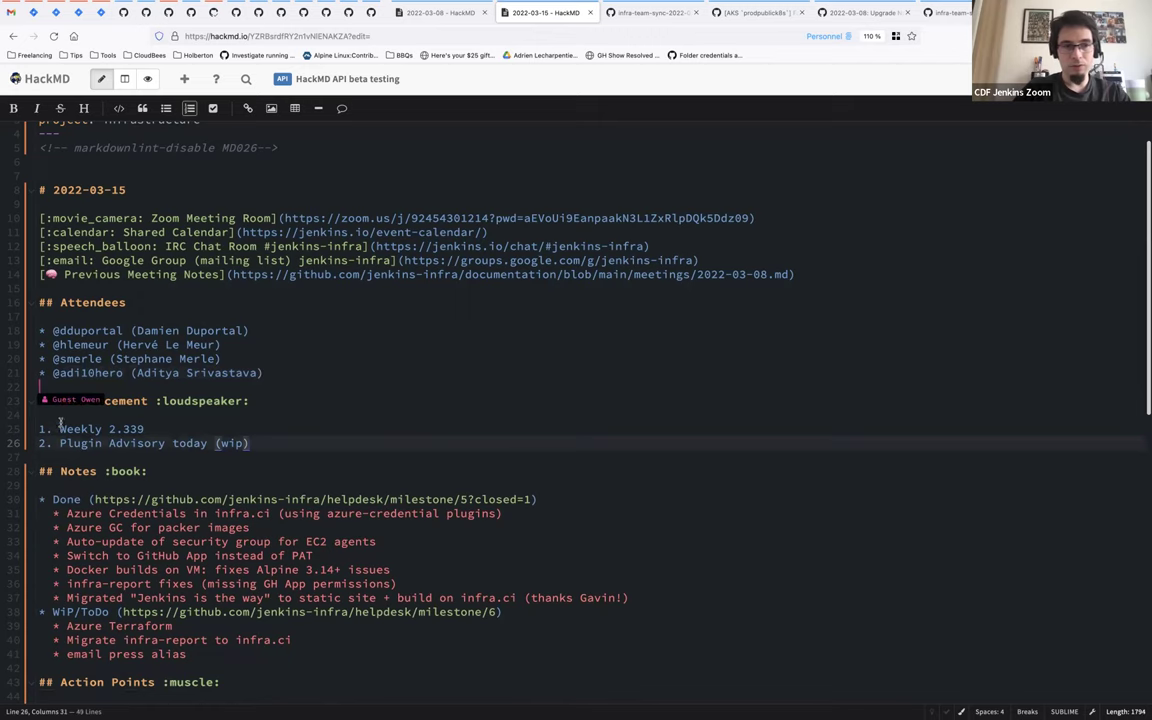
pyautogui.press('BackSpace')
pyautogui.press('shift+super+Right')
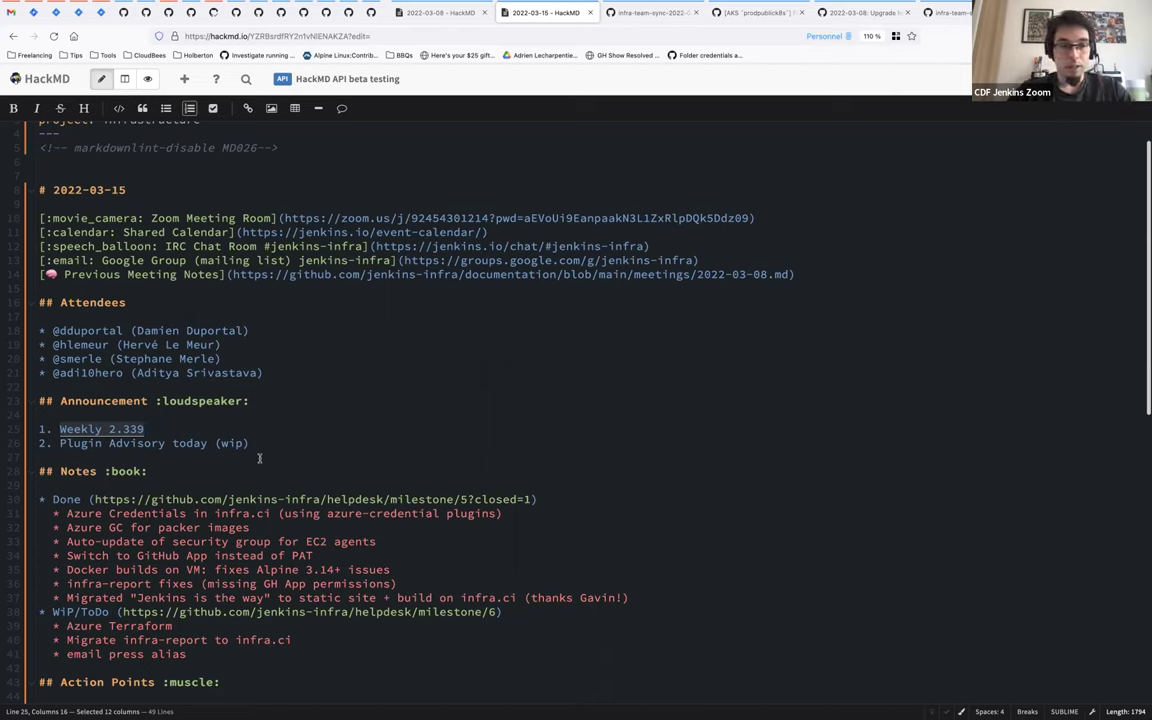
pyautogui.click(278, 447)
pyautogui.moveTo(38, 443); pyautogui.dragTo(251, 443)
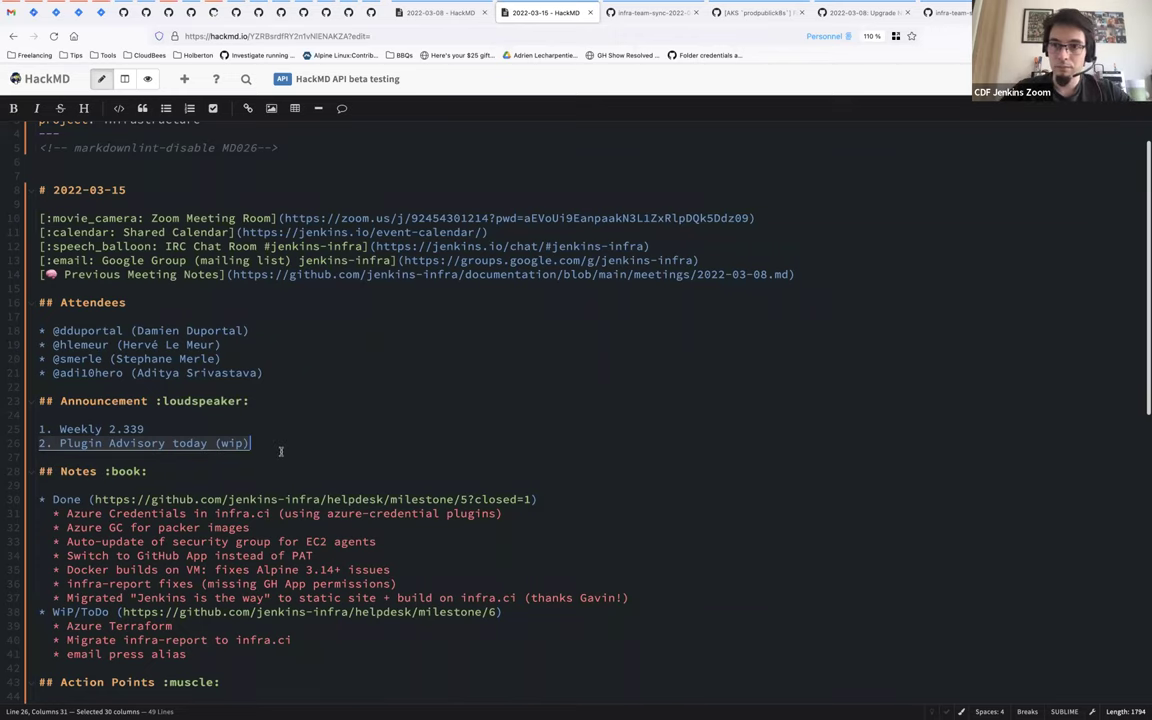
# Step: Select the helpdesk milestone URL on the Done line under Notes
pyautogui.scroll(-3, 280, 451)
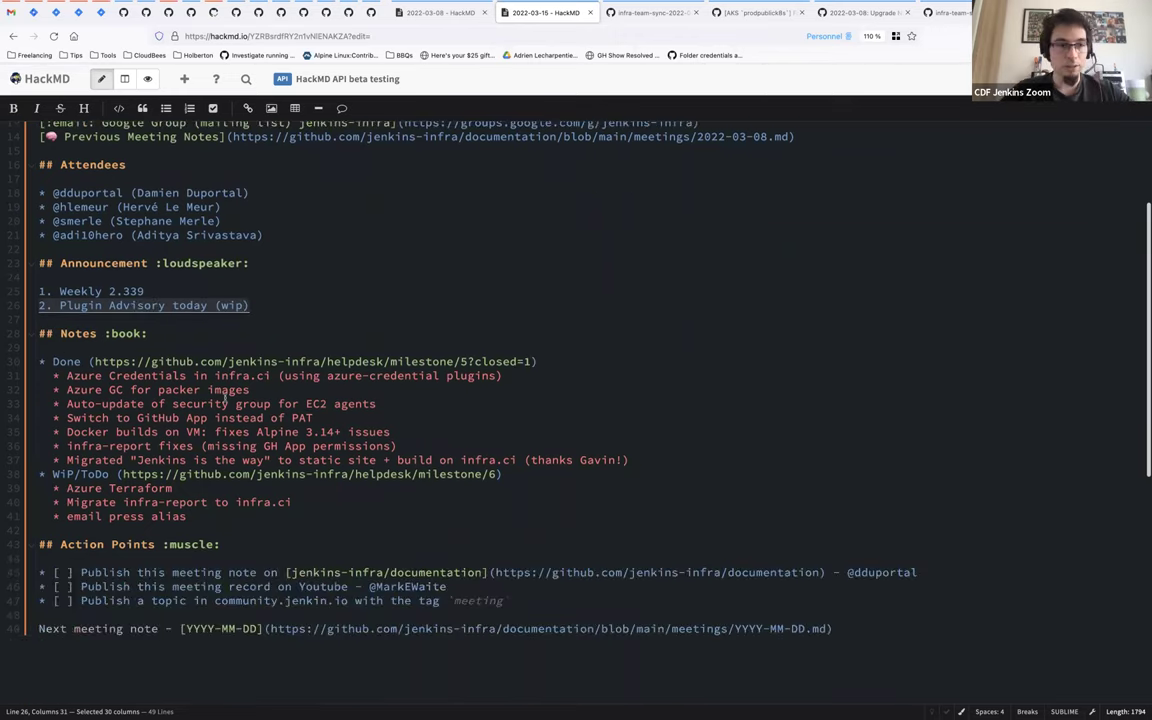
pyautogui.click(101, 347)
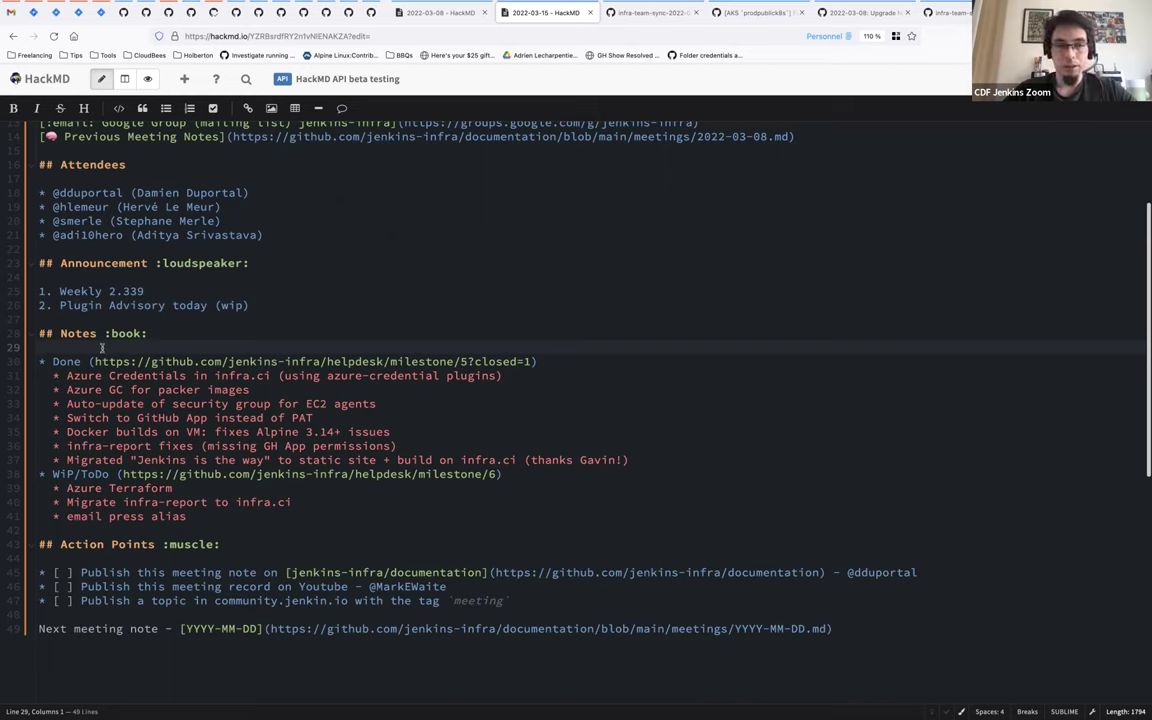
pyautogui.press('Down')
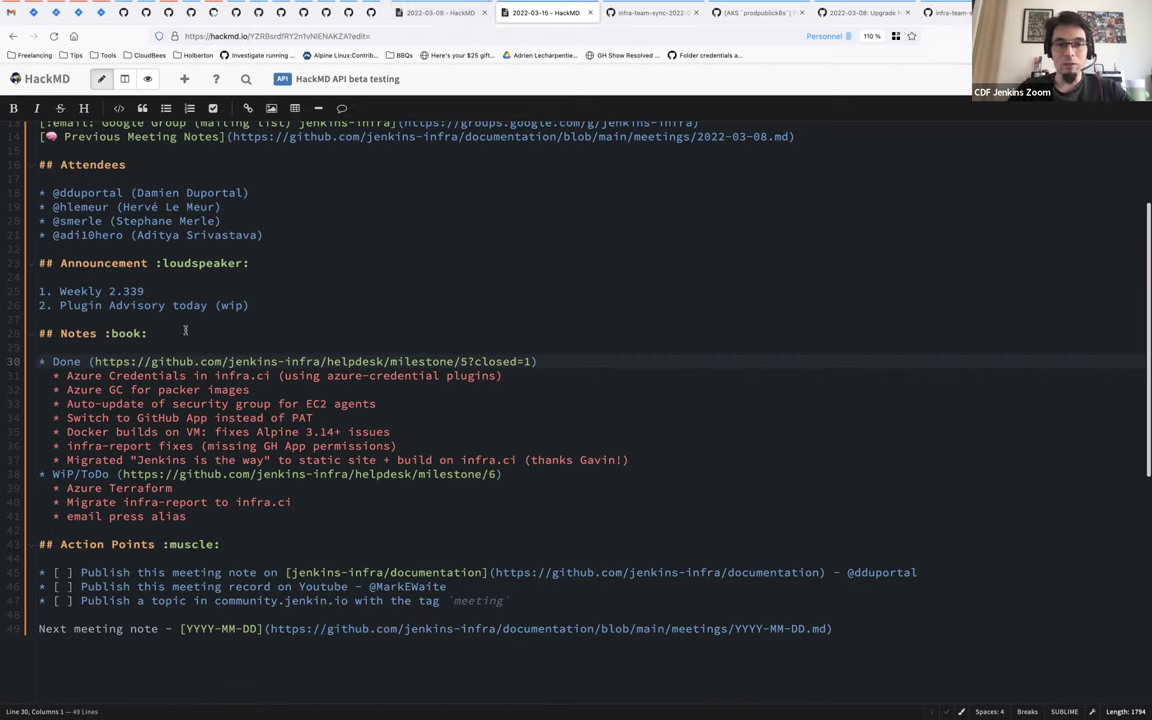
pyautogui.click(91, 361)
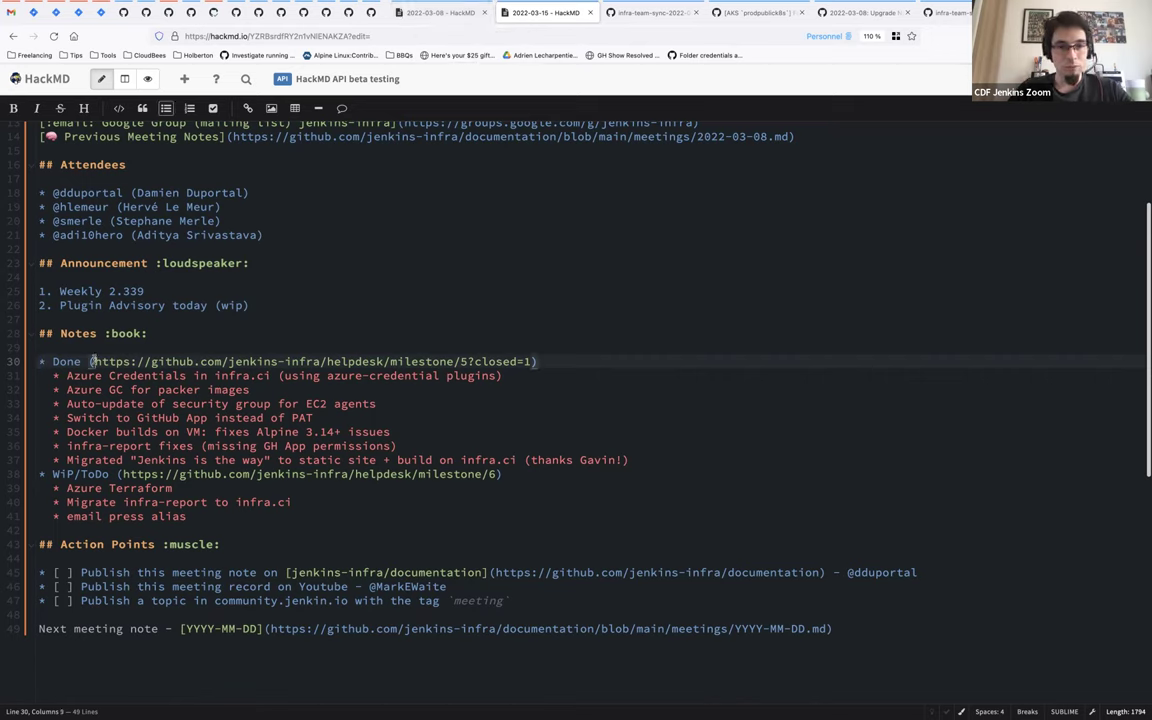
pyautogui.keyDown('shift'); pyautogui.click(467, 361); pyautogui.keyUp('shift')
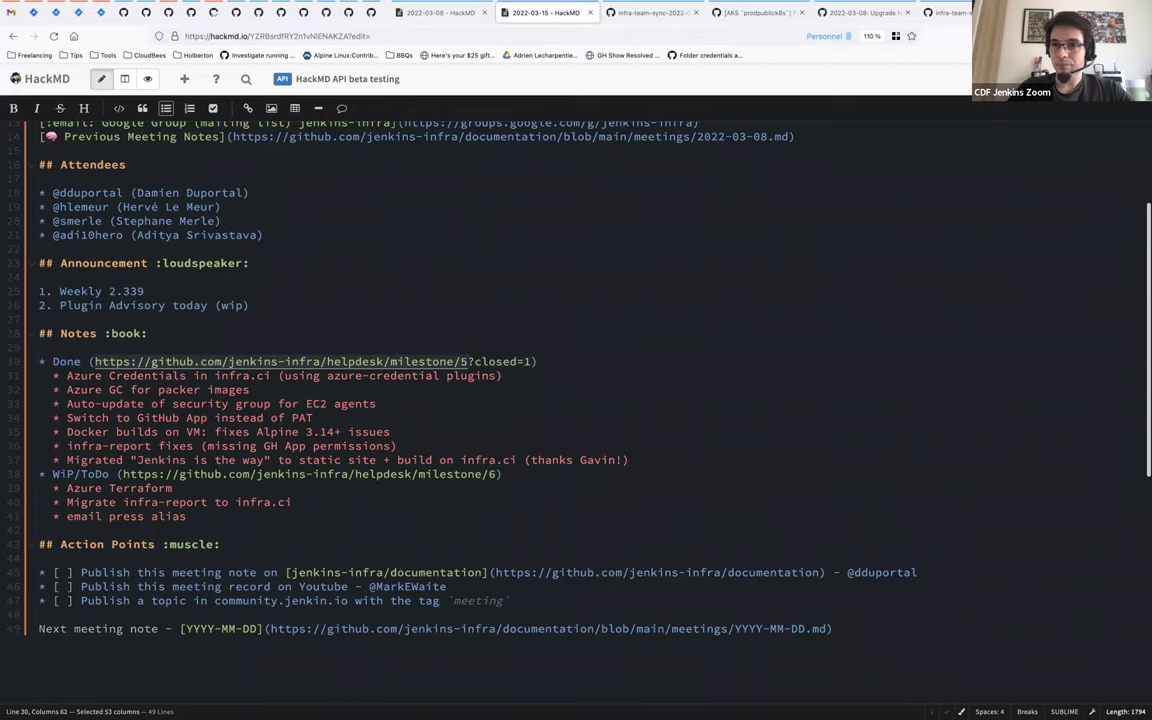
# Step: Load the copied milestone URL in a new browser window
pyautogui.hotkey('ctrl', 'c')
pyautogui.hotkey('ctrl', 'n')
pyautogui.hotkey('ctrl', 'v')
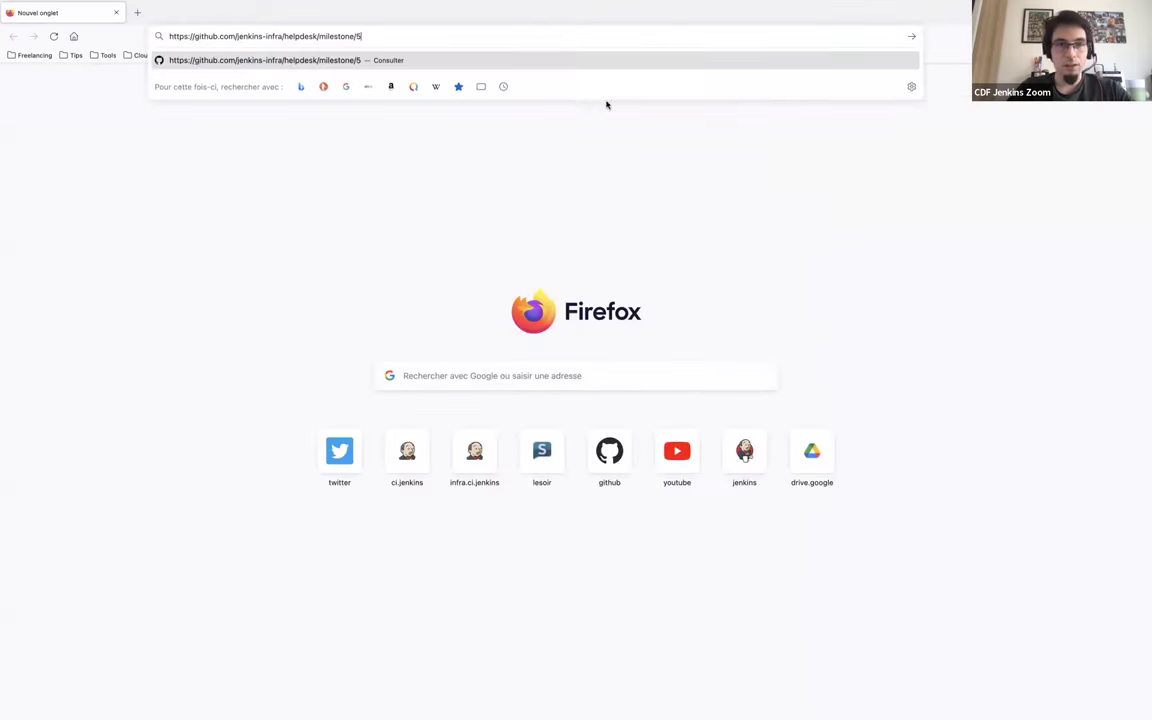
pyautogui.press('Return')
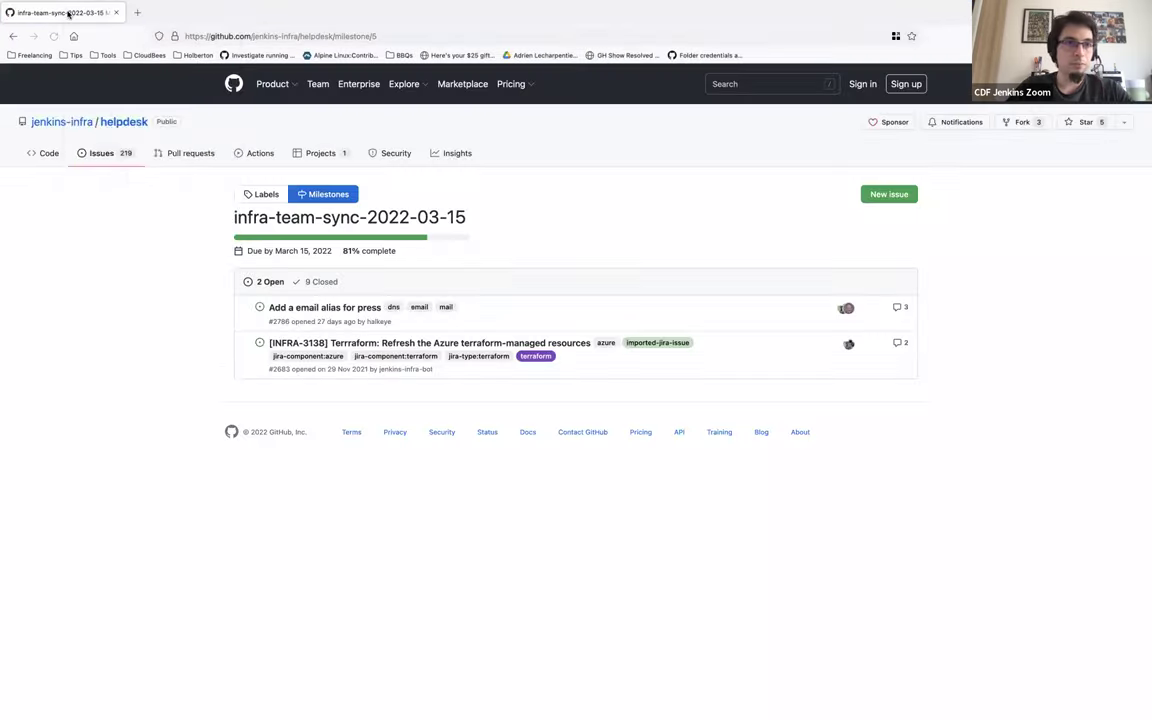
# Step: Reopen the milestone in the Personnel container, close the original tab, and show all spaces
pyautogui.rightClick(66, 12)
pyautogui.moveTo(195, 142)
pyautogui.click(268, 142)
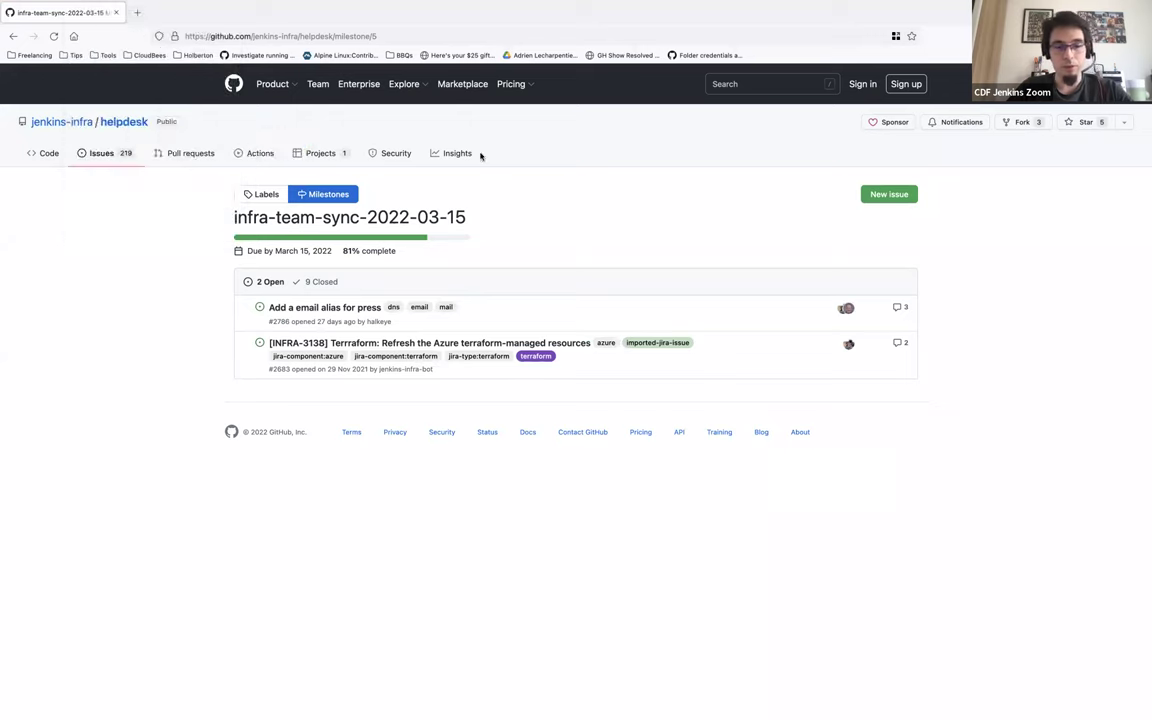
pyautogui.hotkey('ctrl', 'pageup')
pyautogui.hotkey('ctrl', 'w')
pyautogui.press('super+ctrl+f')
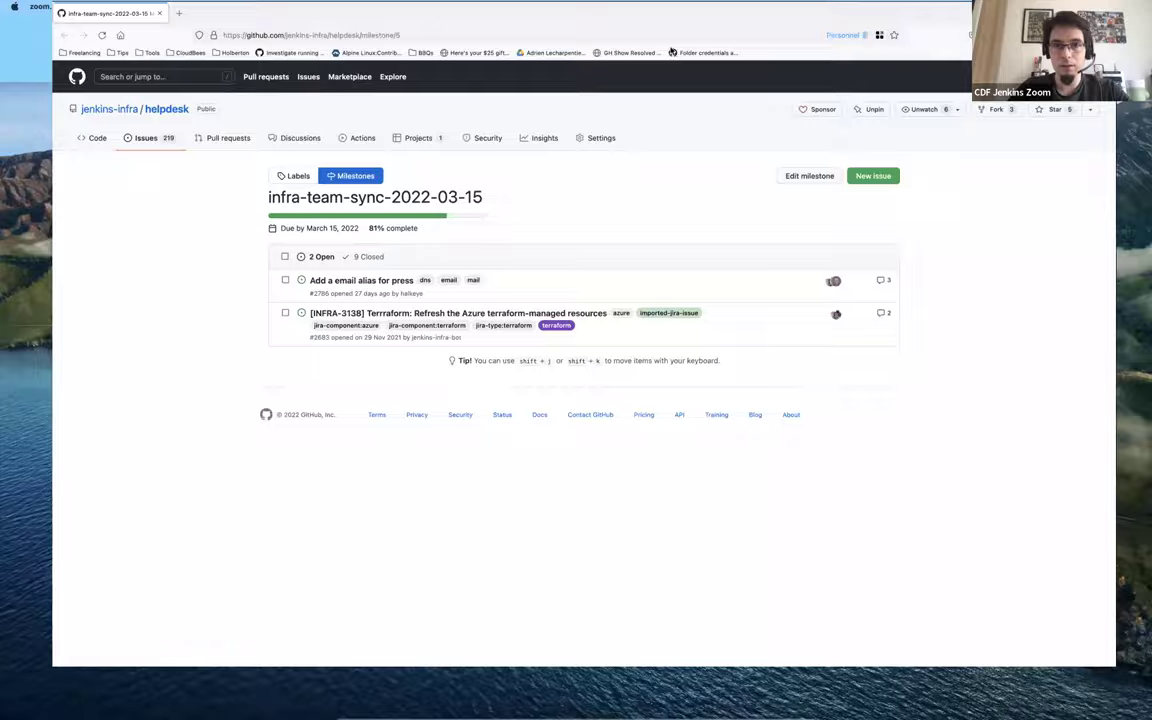
pyautogui.hotkey('ctrl', 'Up')
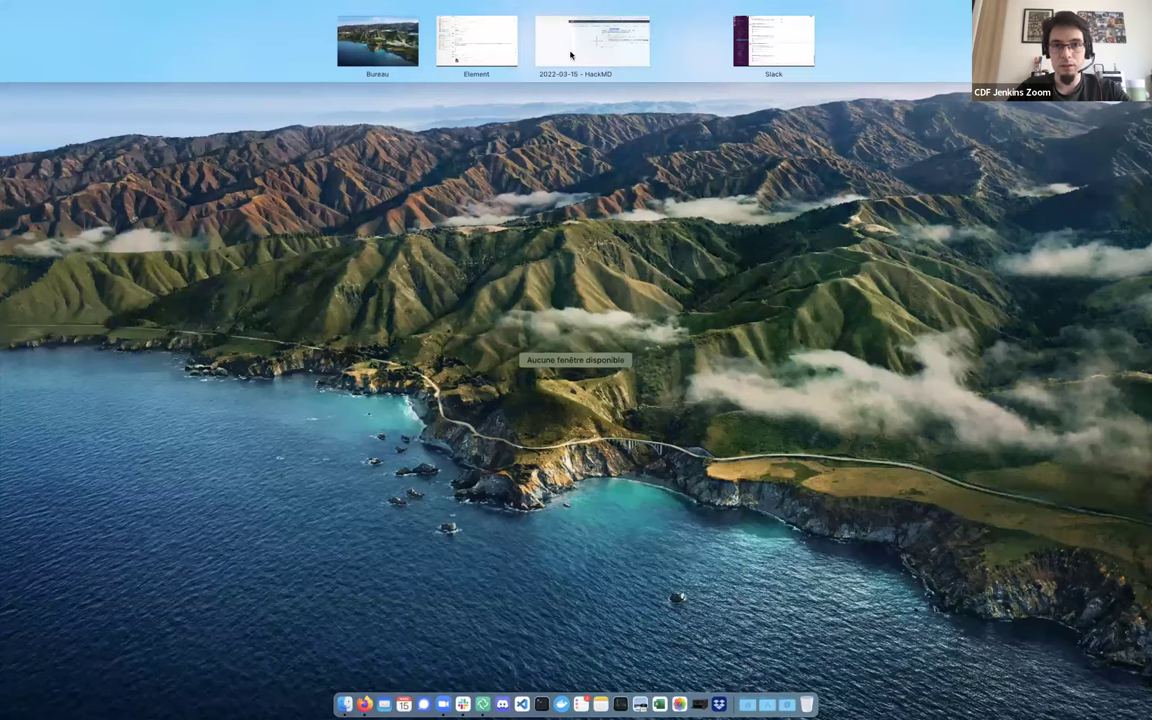
# Step: Back in split view, load the milestone's closed issues and select its title
pyautogui.click(591, 107)
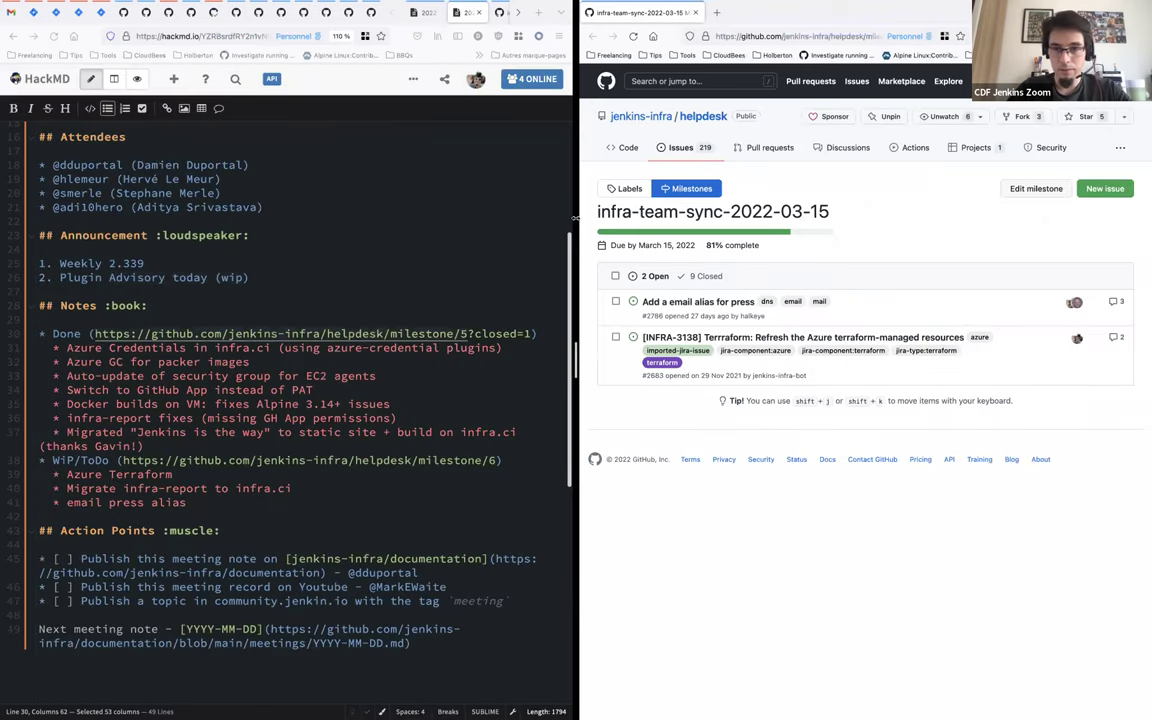
pyautogui.click(848, 36)
pyautogui.press('Right')
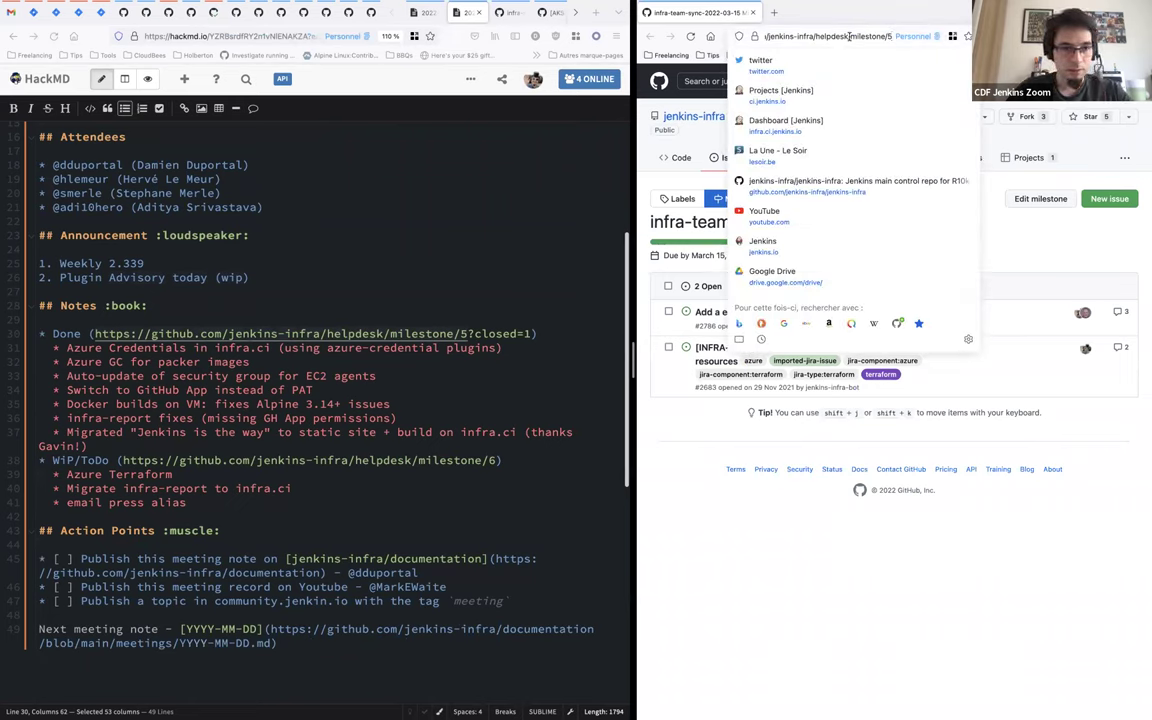
pyautogui.press('Return')
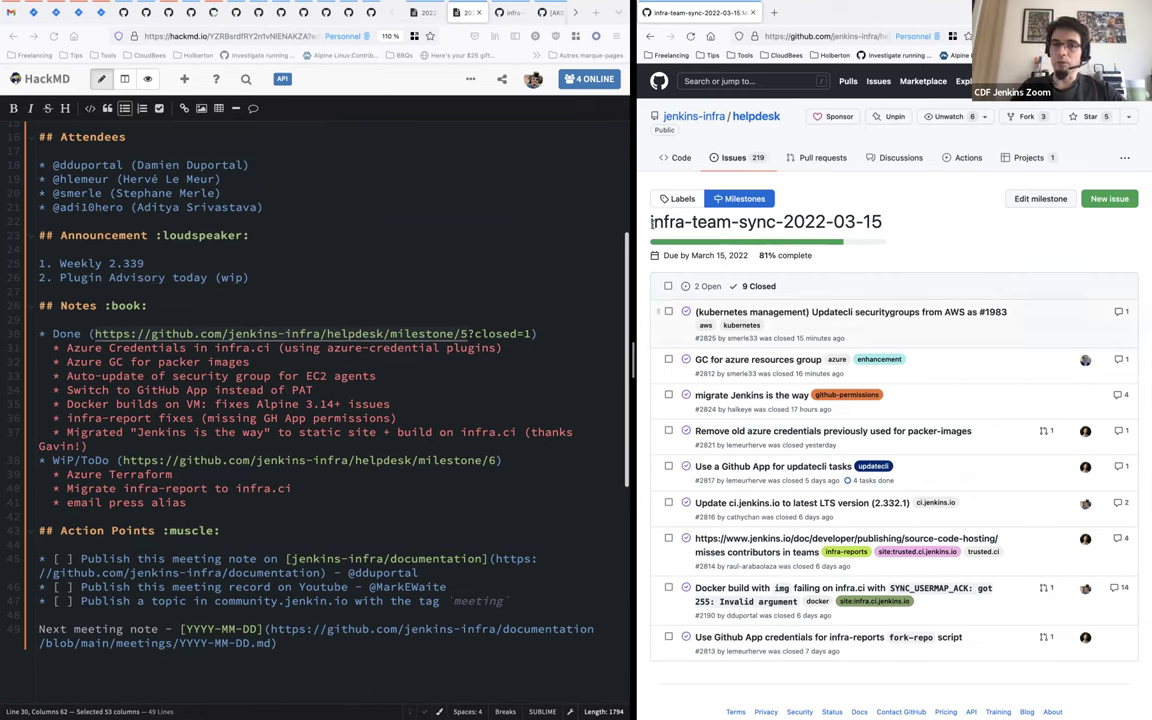
pyautogui.tripleClick(651, 222)
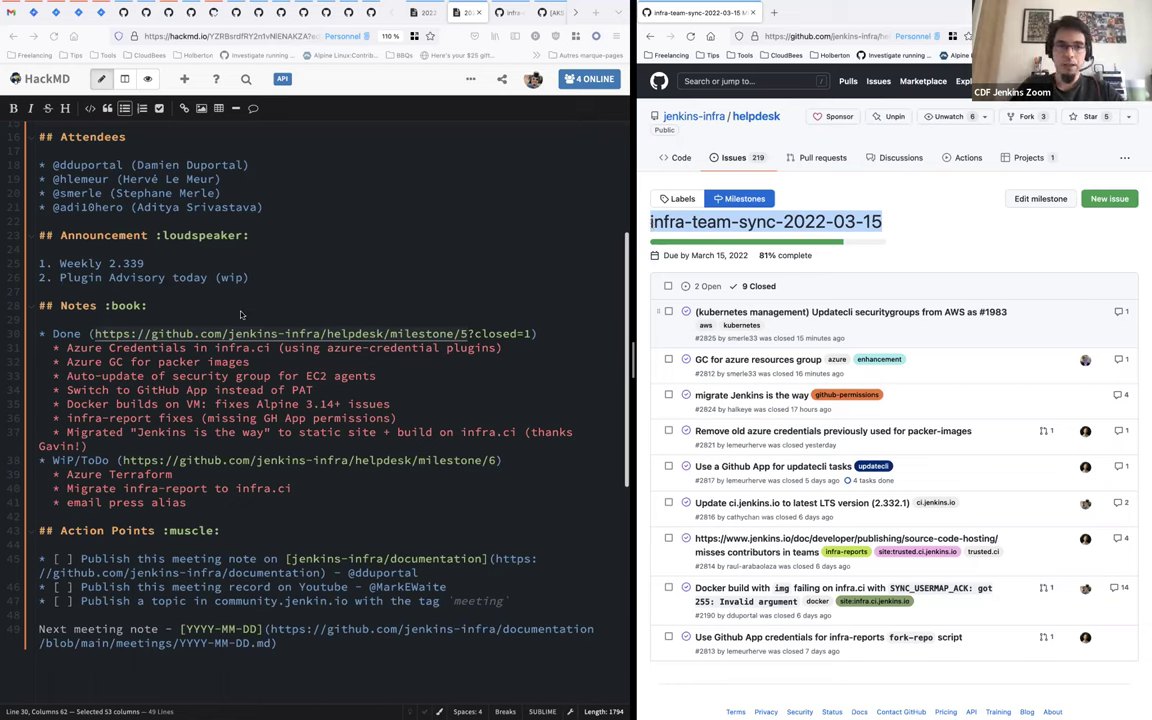
# Step: Fix the slash in the WiP/ToDo label on line 38 and select that block through email press alias
pyautogui.moveTo(53, 460); pyautogui.dragTo(80, 460)
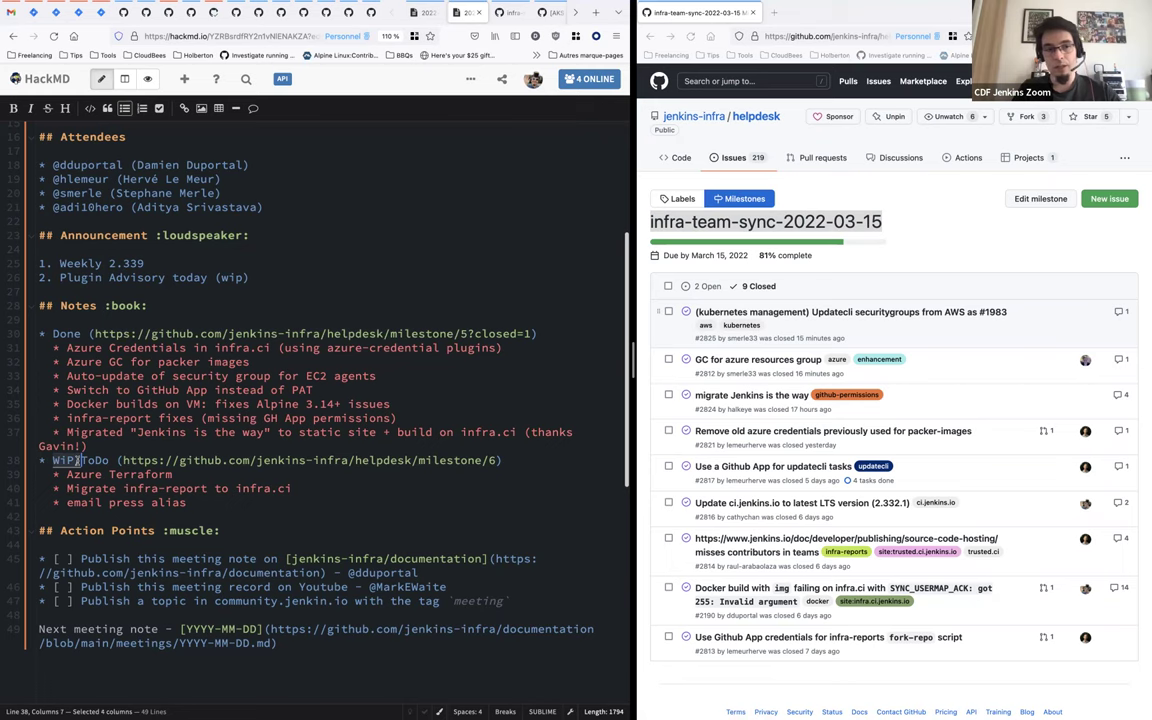
pyautogui.click(80, 460)
pyautogui.press('BackSpace')
pyautogui.write('/')
pyautogui.moveTo(81, 460); pyautogui.dragTo(106, 460)
pyautogui.hotkey('shift', 'Right')
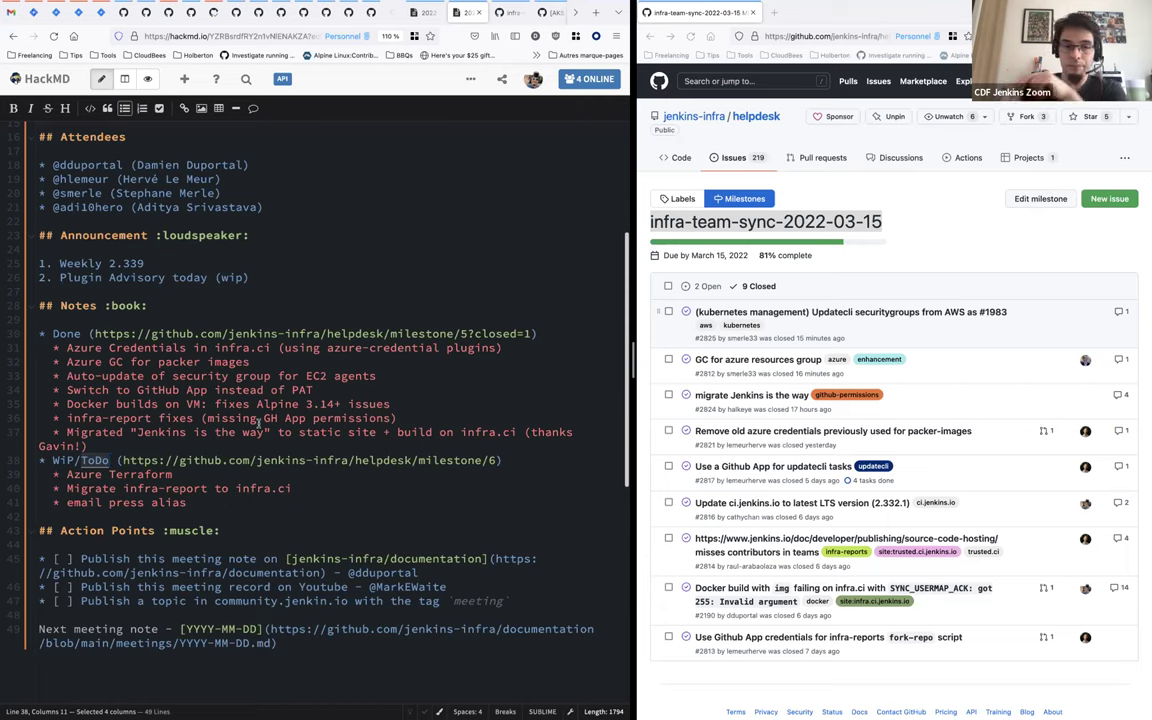
pyautogui.press('Home')
pyautogui.hotkey('shift', 'Down')
pyautogui.hotkey('shift', 'Down')
pyautogui.hotkey('shift', 'Down')
pyautogui.hotkey('shift', 'End')
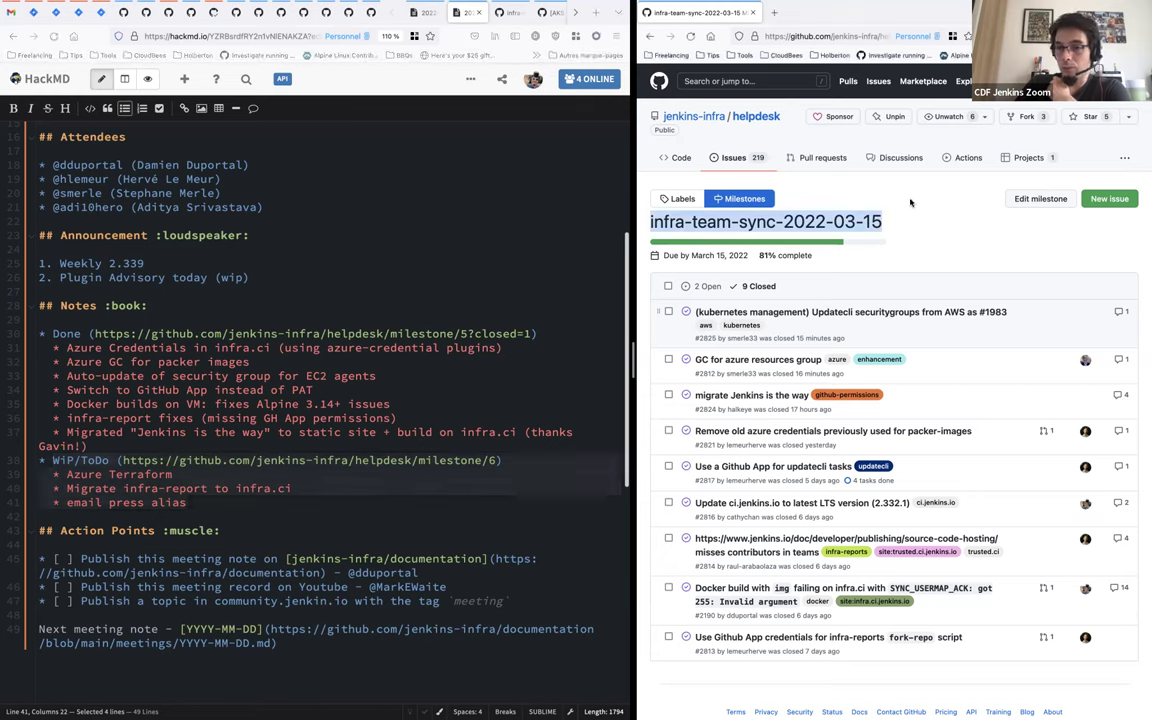
# Step: Reselect the whole milestone title and bring up link options for the Milestones list
pyautogui.click(829, 221)
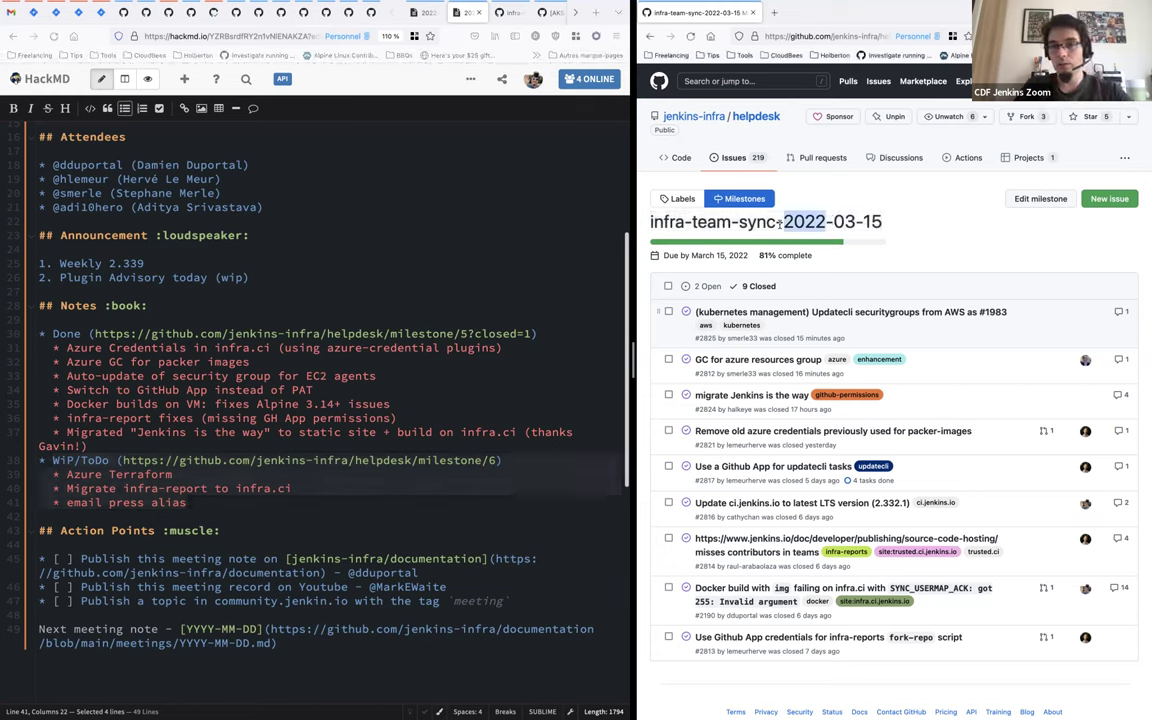
pyautogui.tripleClick(829, 221)
pyautogui.rightClick(755, 199)
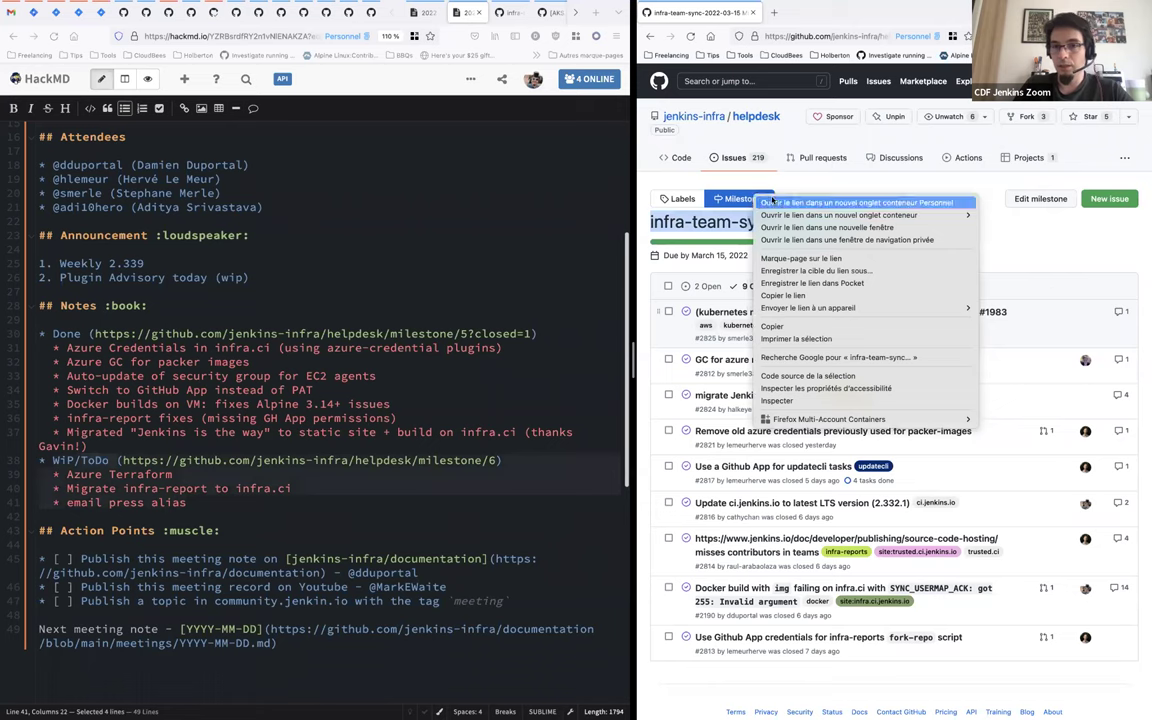
# Step: Open the Milestones list in a new tab and go to infra-team-sync-2022-03-22
pyautogui.click(760, 182)
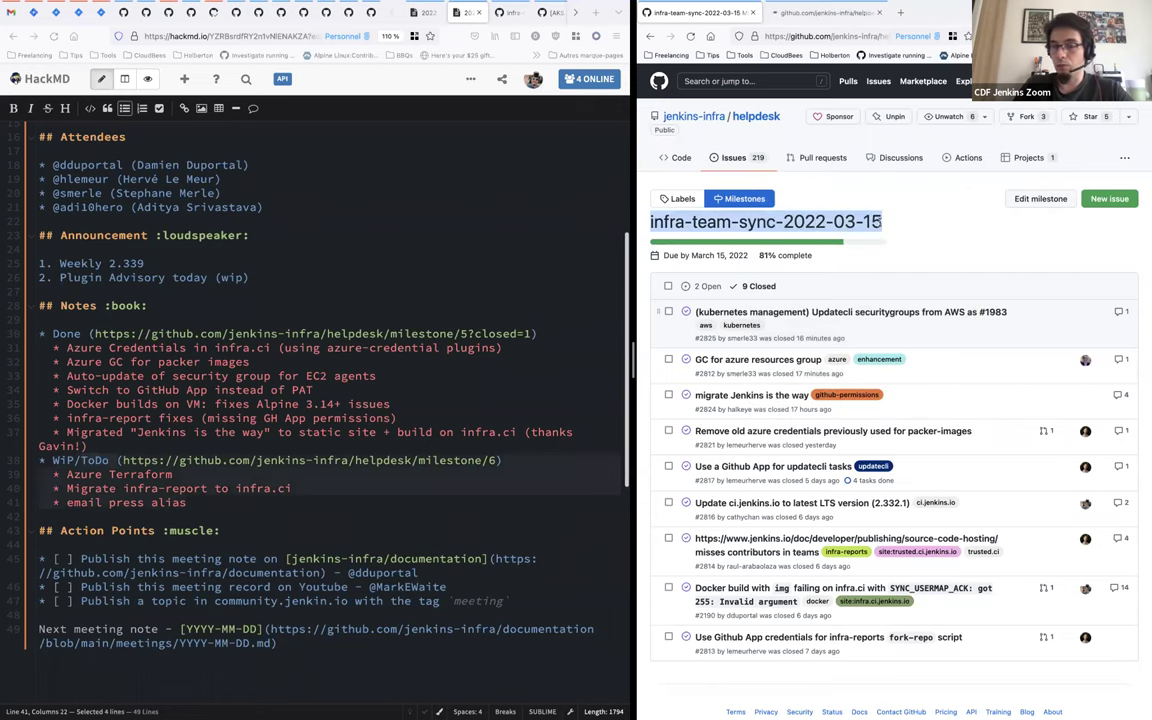
pyautogui.click(820, 14)
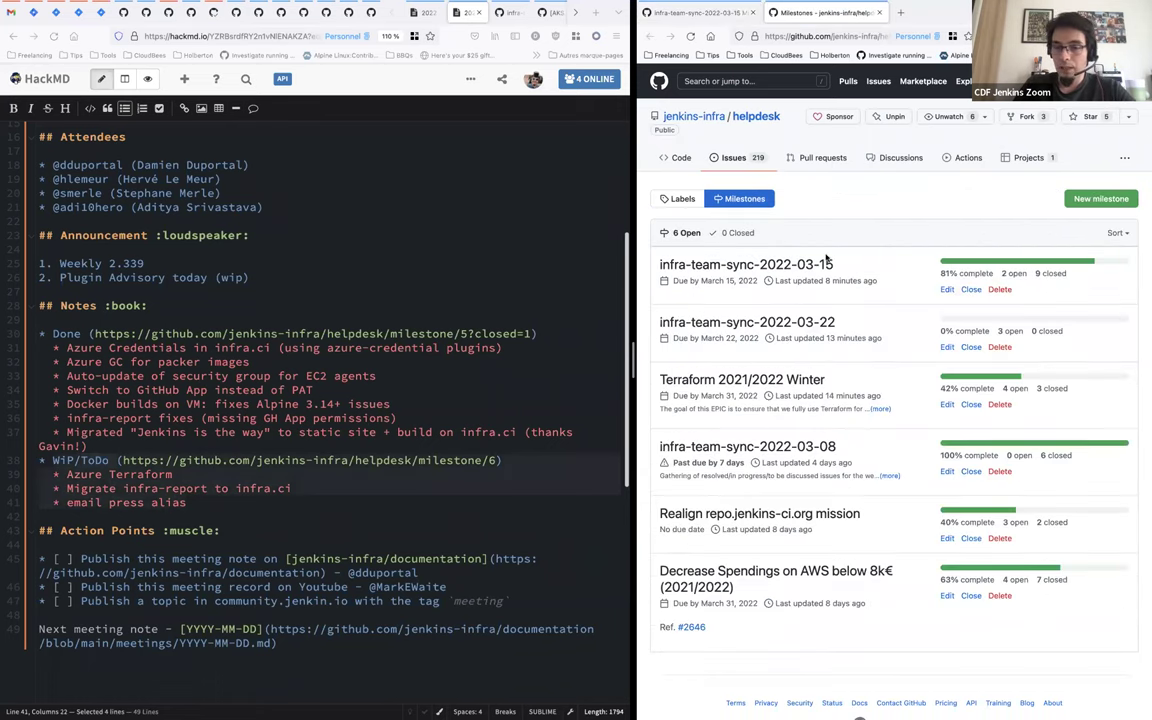
pyautogui.click(747, 322)
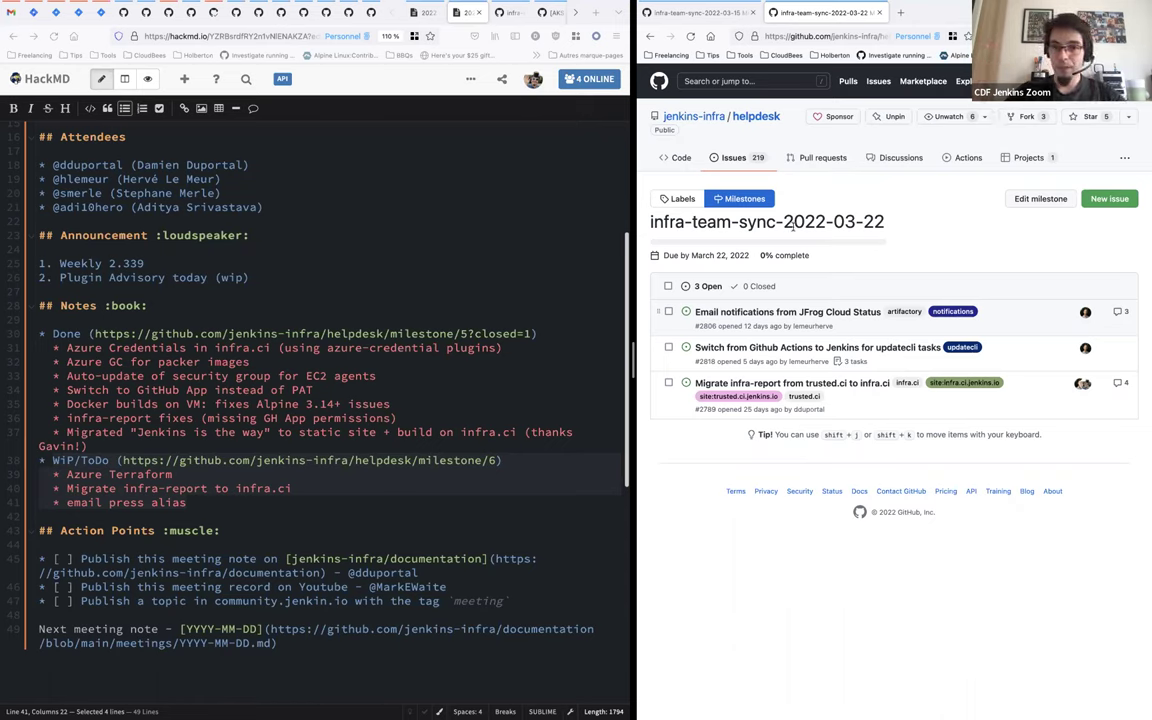
# Step: Return to the infra-team-sync-2022-03-15 tab and preview its closed issues, including 'migrate Jenkins is the way'
pyautogui.click(727, 18)
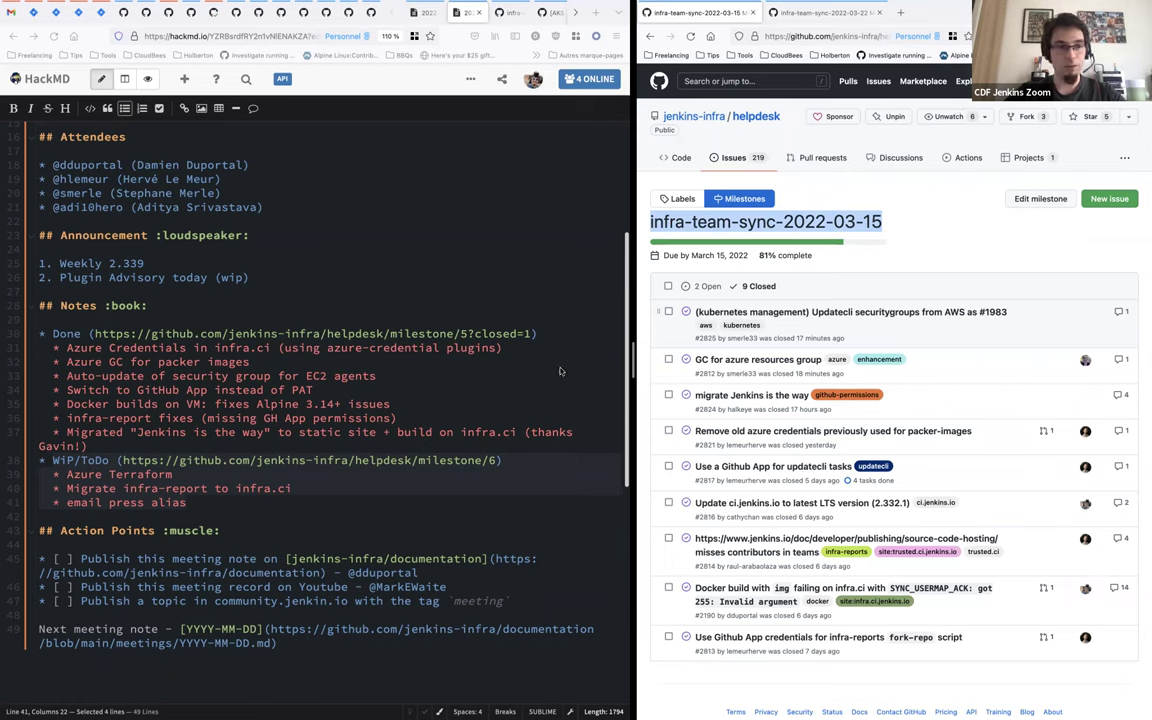
pyautogui.click(658, 311)
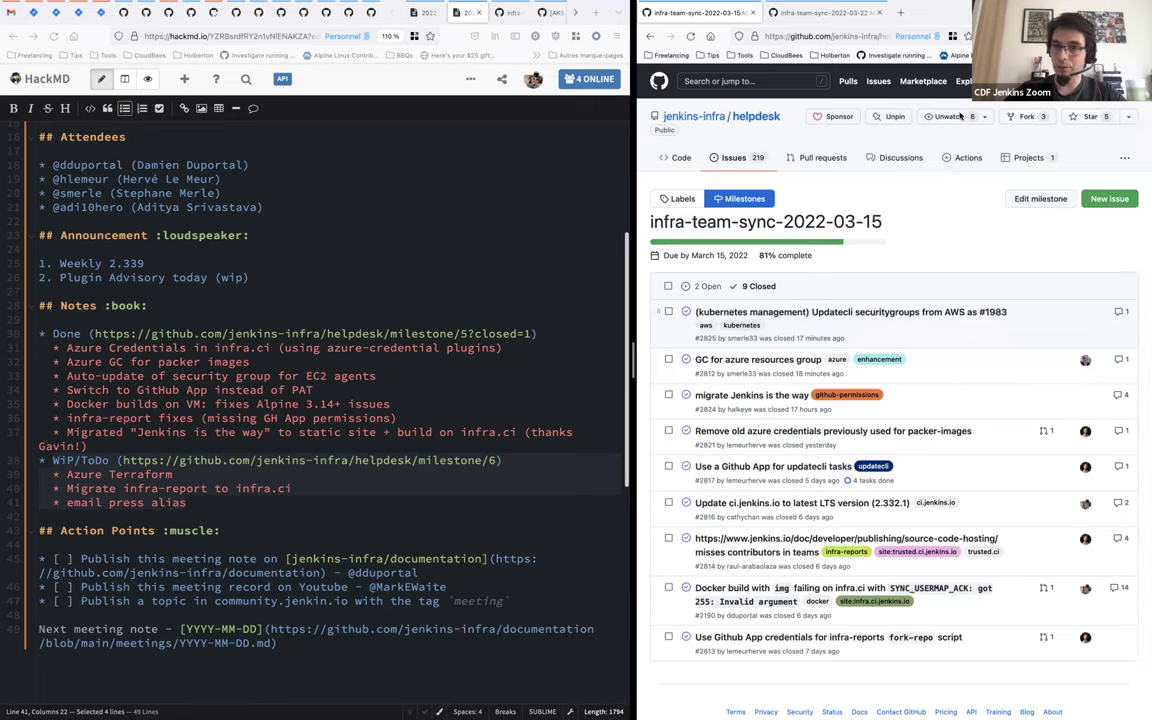
pyautogui.moveTo(874, 313)
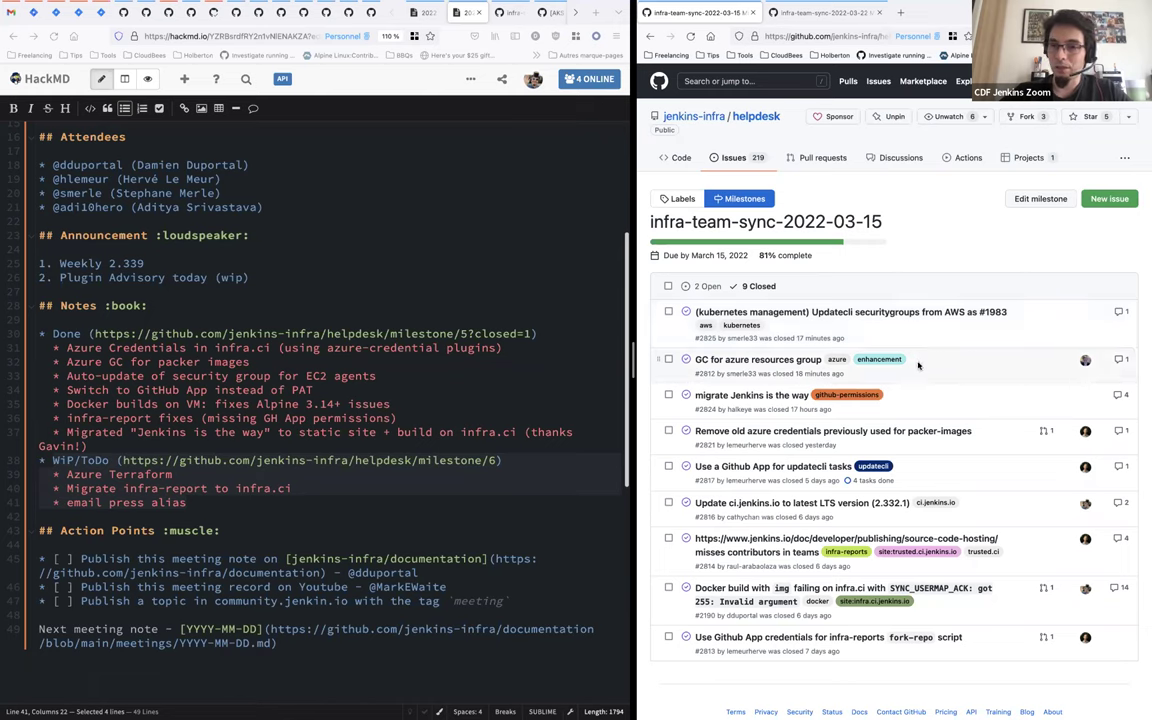
pyautogui.moveTo(770, 368)
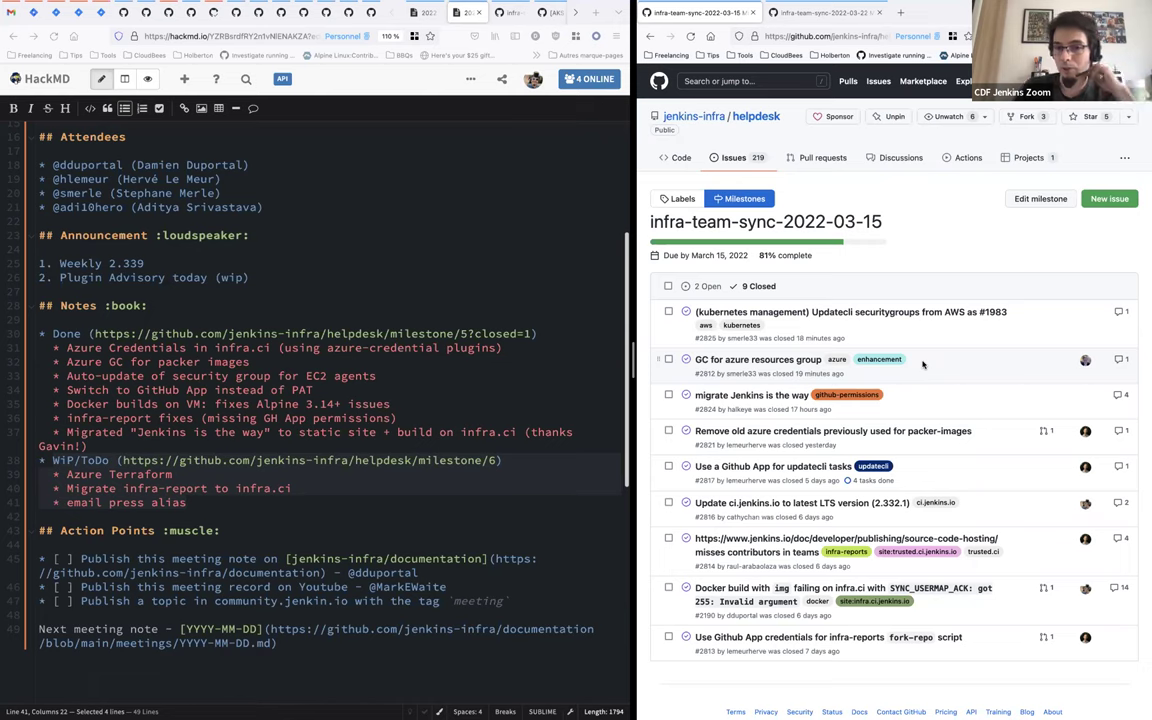
pyautogui.moveTo(752, 406)
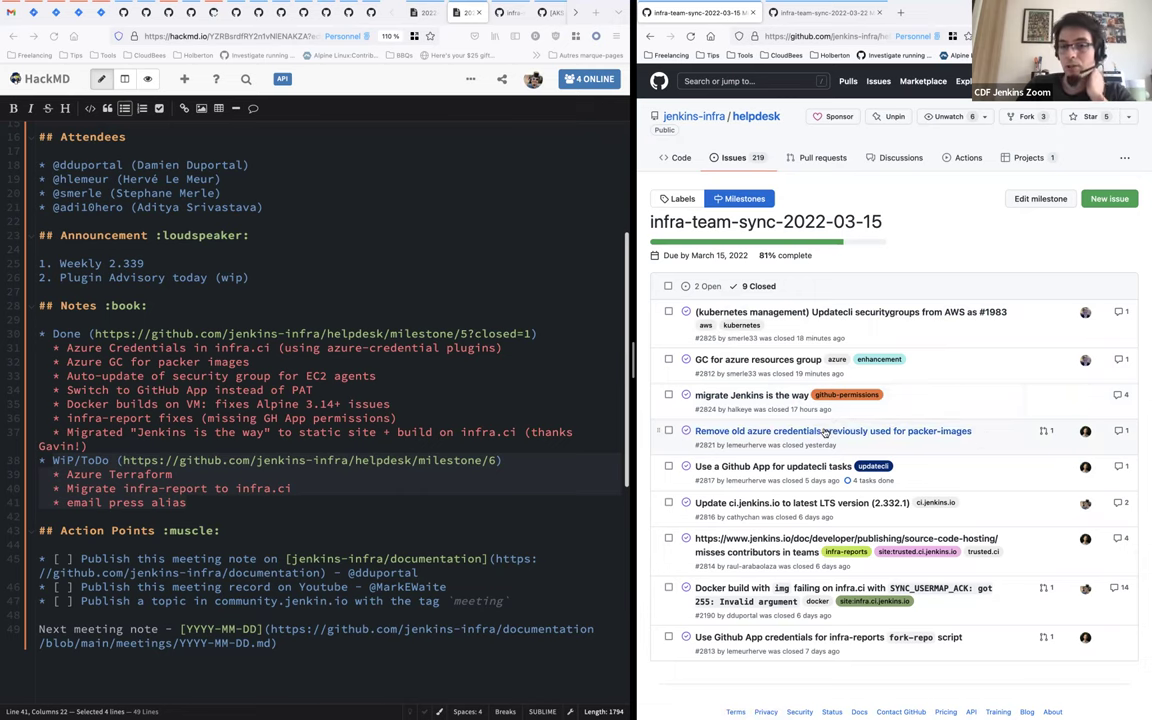
# Step: Preview the closed issue 'Use a Github App for updatecli tasks' with its 4 completed tasks
pyautogui.moveTo(826, 432)
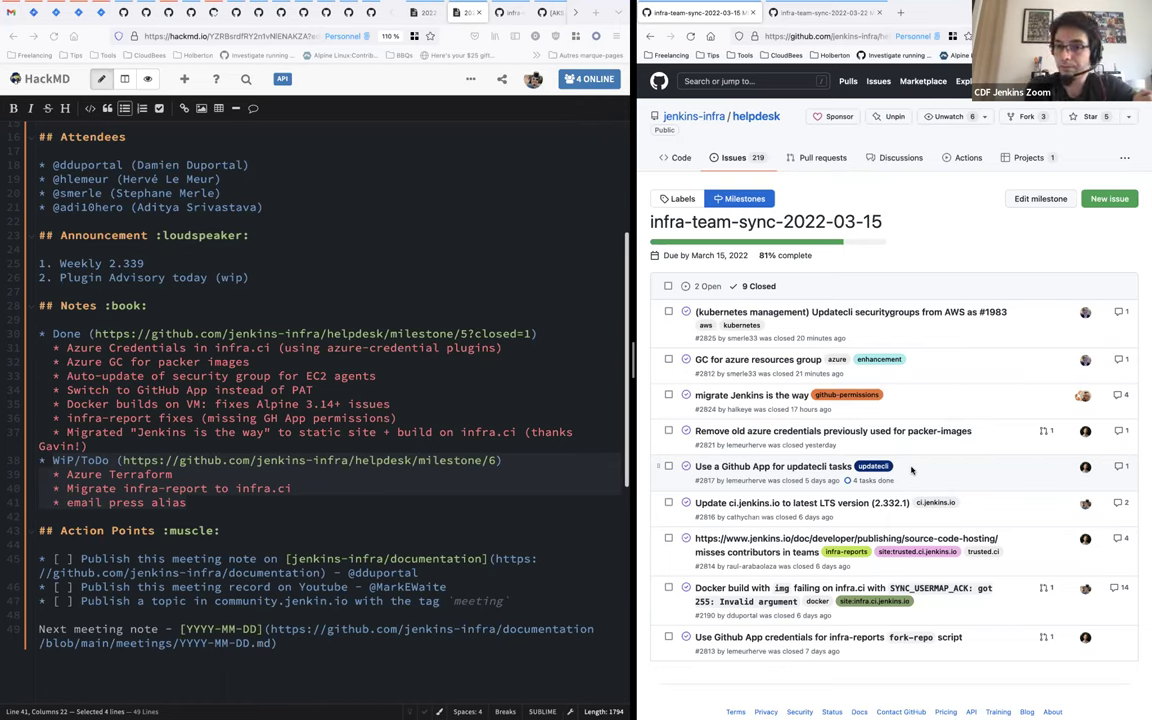
# Step: Insert 'LTS 2.332.1' as announcement item 2 after Weekly 2.339
pyautogui.scroll(-1, 905, 475)
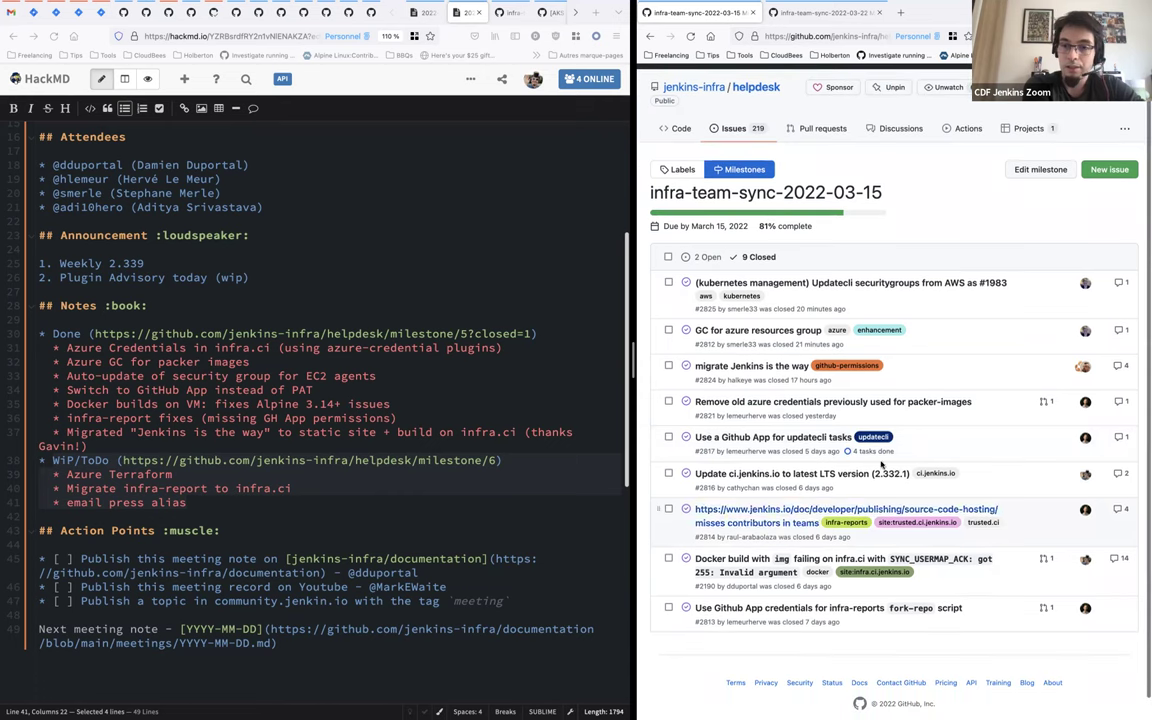
pyautogui.moveTo(863, 483)
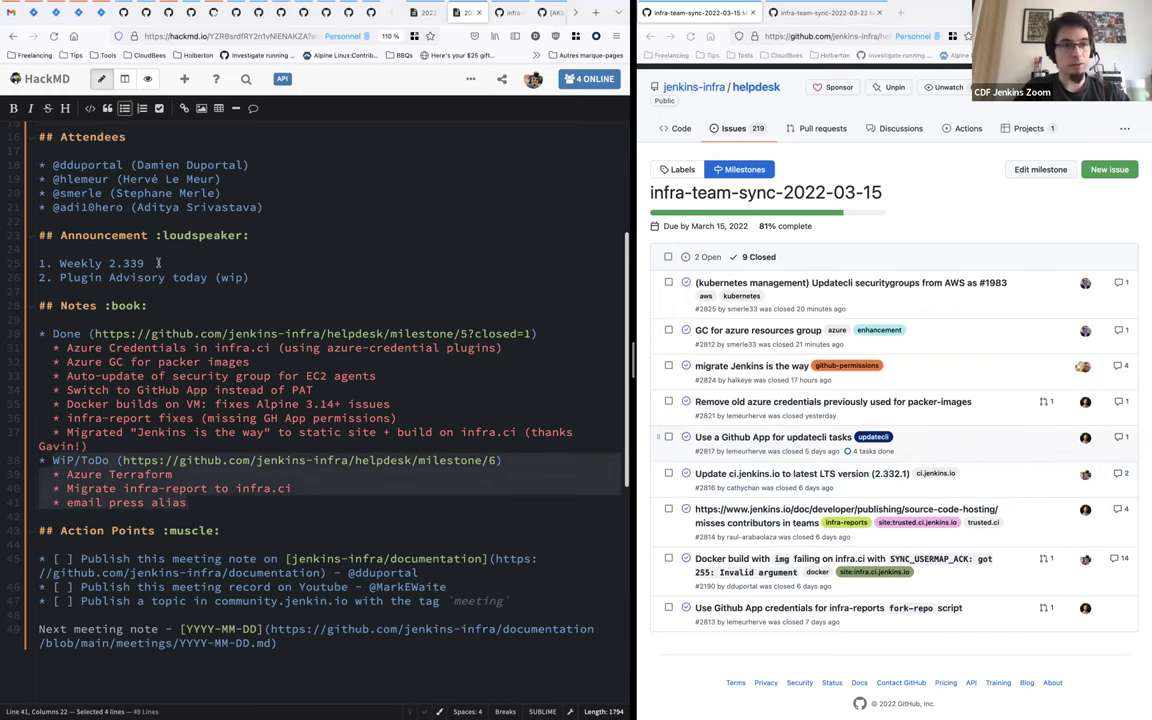
pyautogui.click(171, 265)
pyautogui.press('Return')
pyautogui.write('LTS 2.332.1')
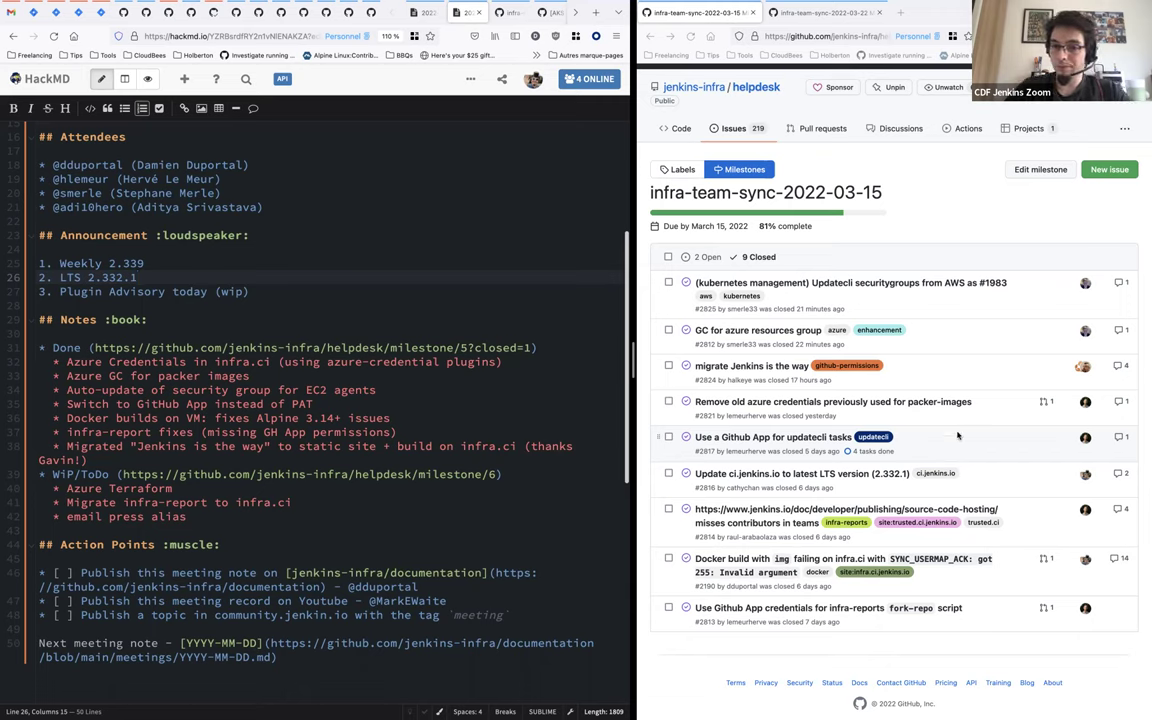
# Step: Check the notes' Done and WiP/ToDo items against the milestone's issues
pyautogui.scroll(-1, 1000, 503)
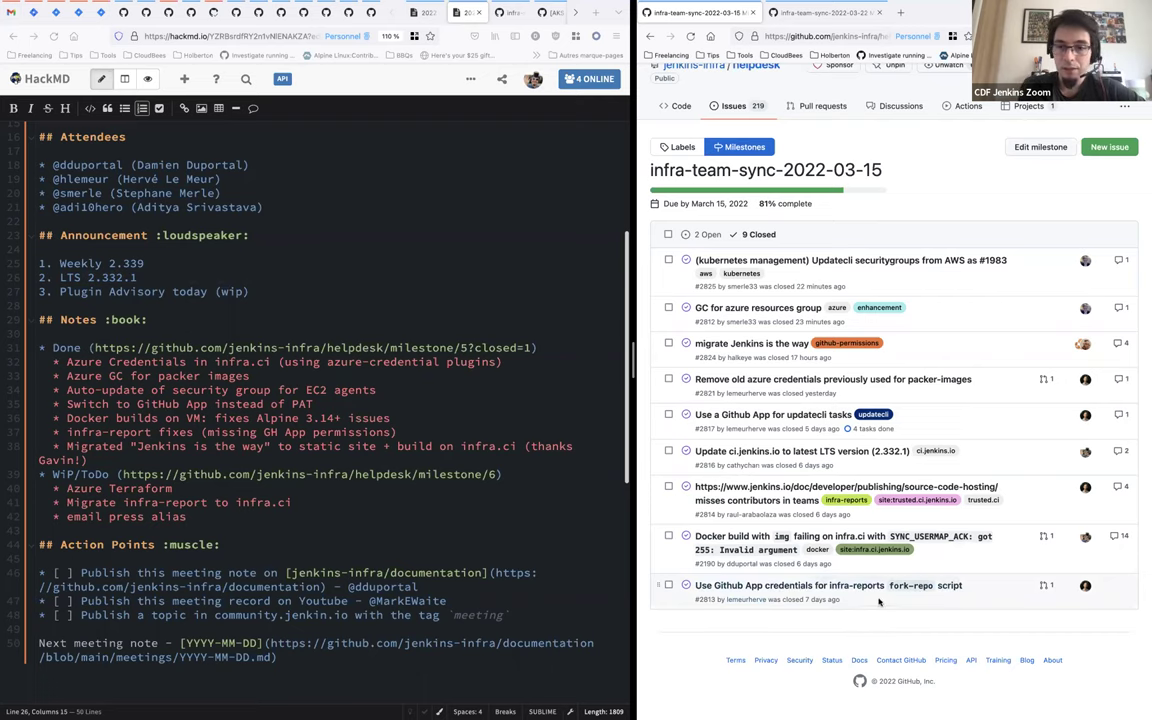
pyautogui.moveTo(862, 589)
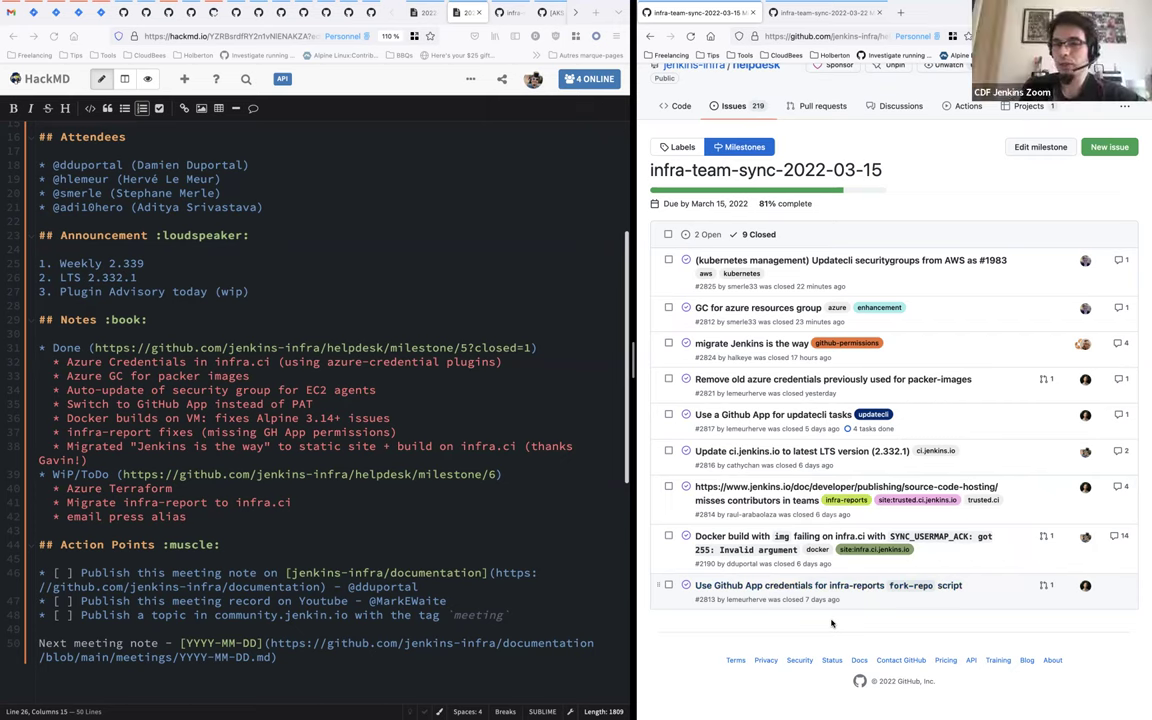
pyautogui.moveTo(777, 593)
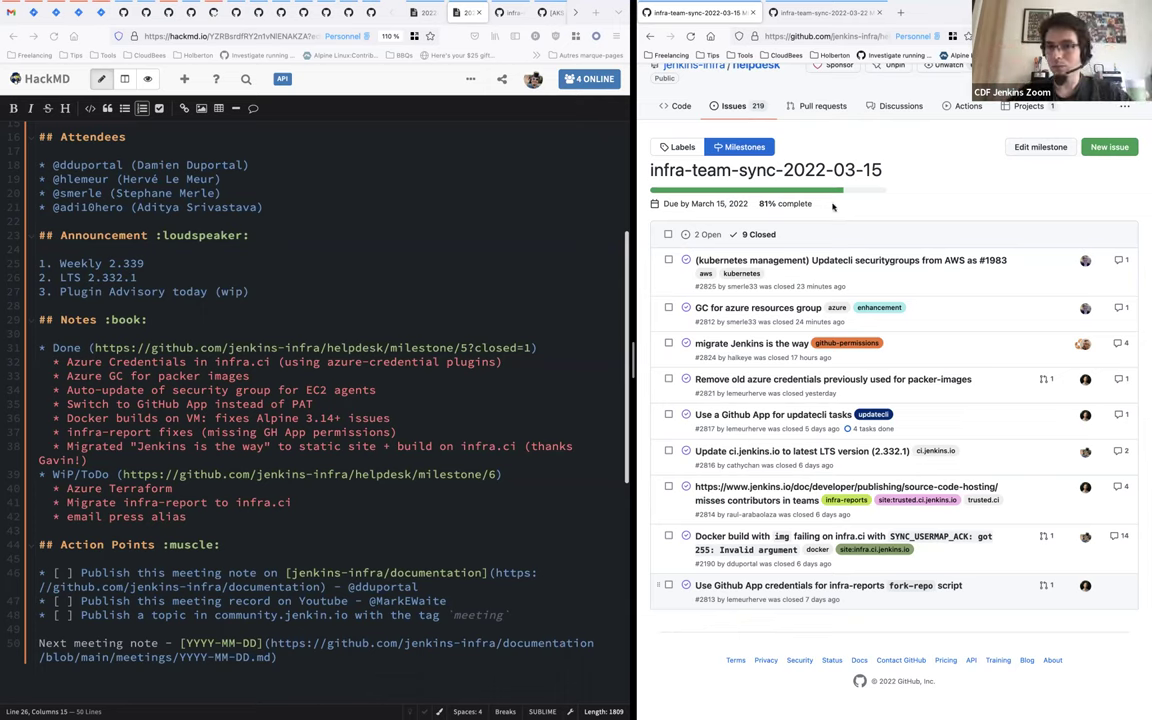
# Step: Switch the milestone to its two open issues, including 'Add a email alias for press'
pyautogui.click(710, 234)
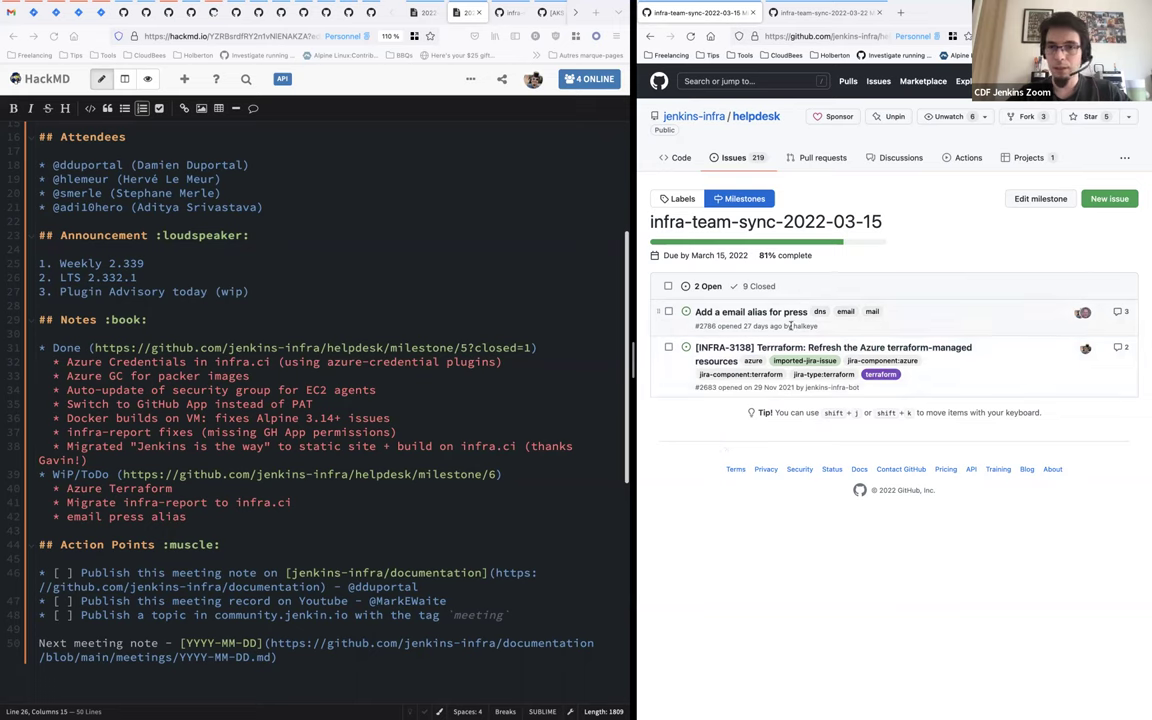
pyautogui.moveTo(768, 350)
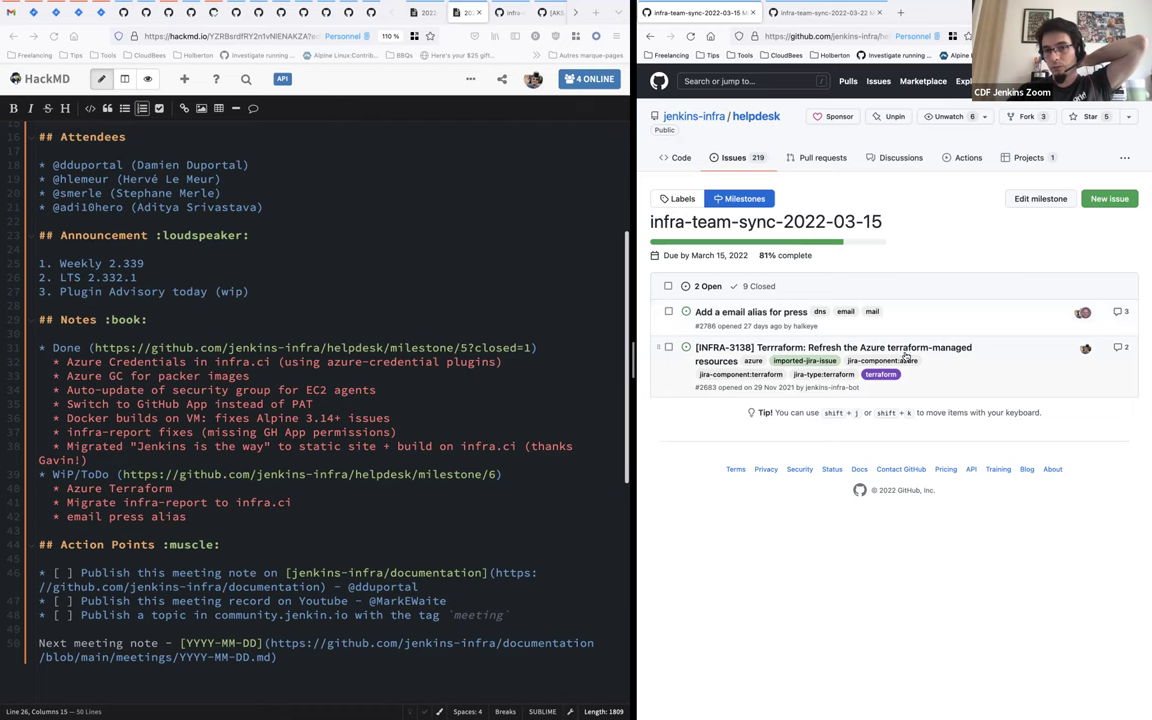
pyautogui.moveTo(910, 353)
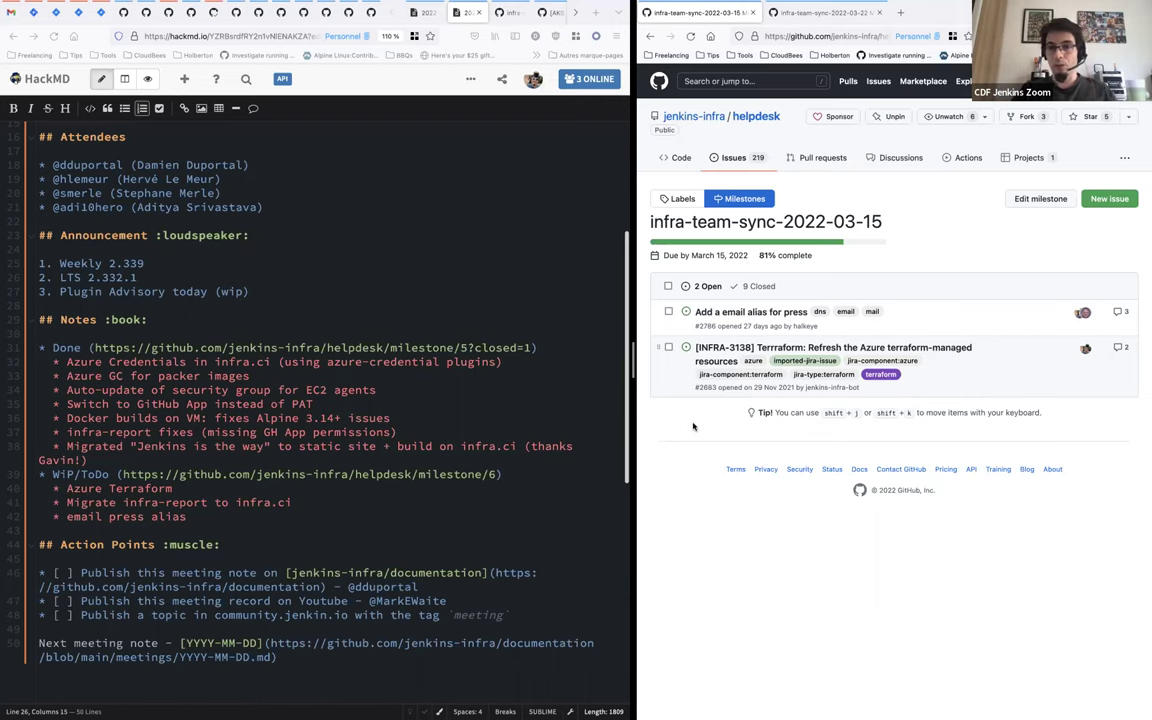
# Step: Open the [INFRA-3138] Azure Terraform refresh issue in a new tab
pyautogui.rightClick(735, 352)
pyautogui.click(903, 279)
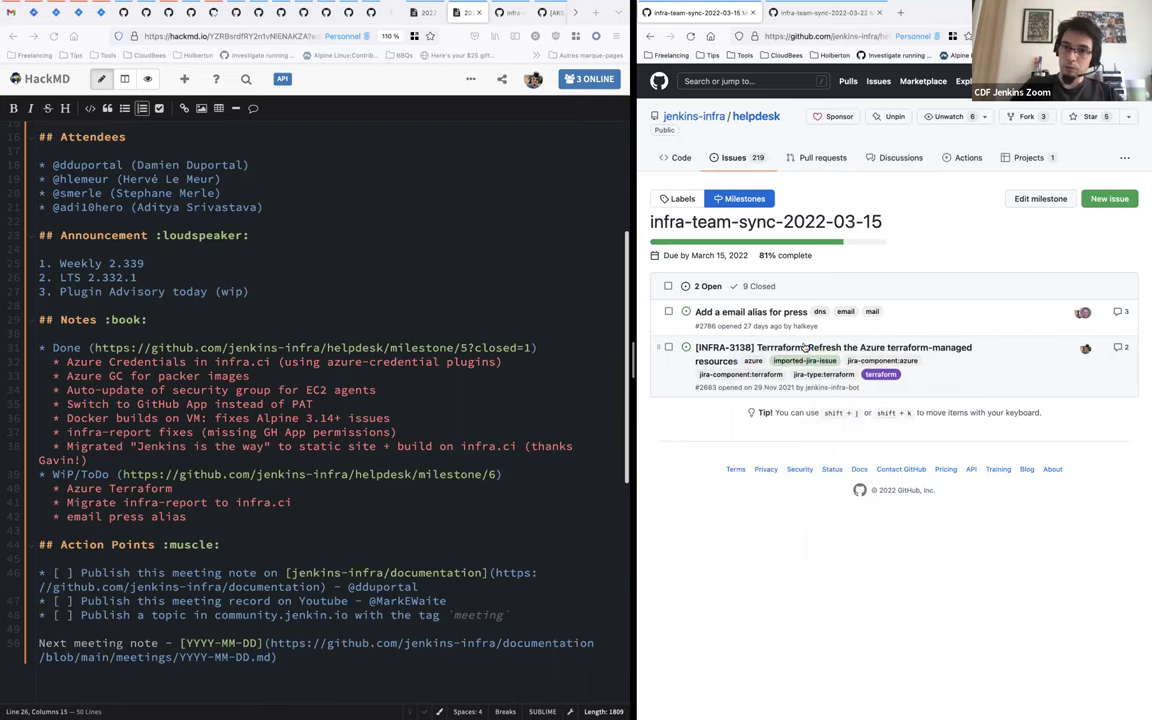
pyautogui.rightClick(805, 348)
pyautogui.click(850, 357)
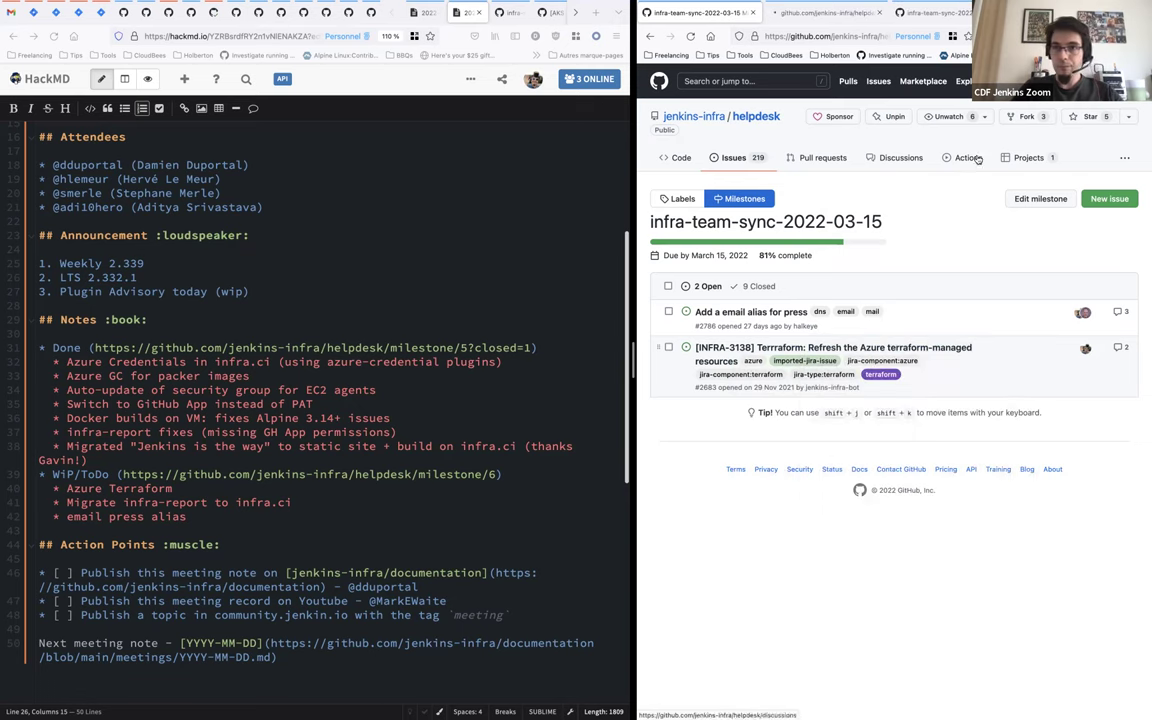
# Step: Open issue #2786 'Add a email alias for press' and read through its comment thread
pyautogui.click(749, 313)
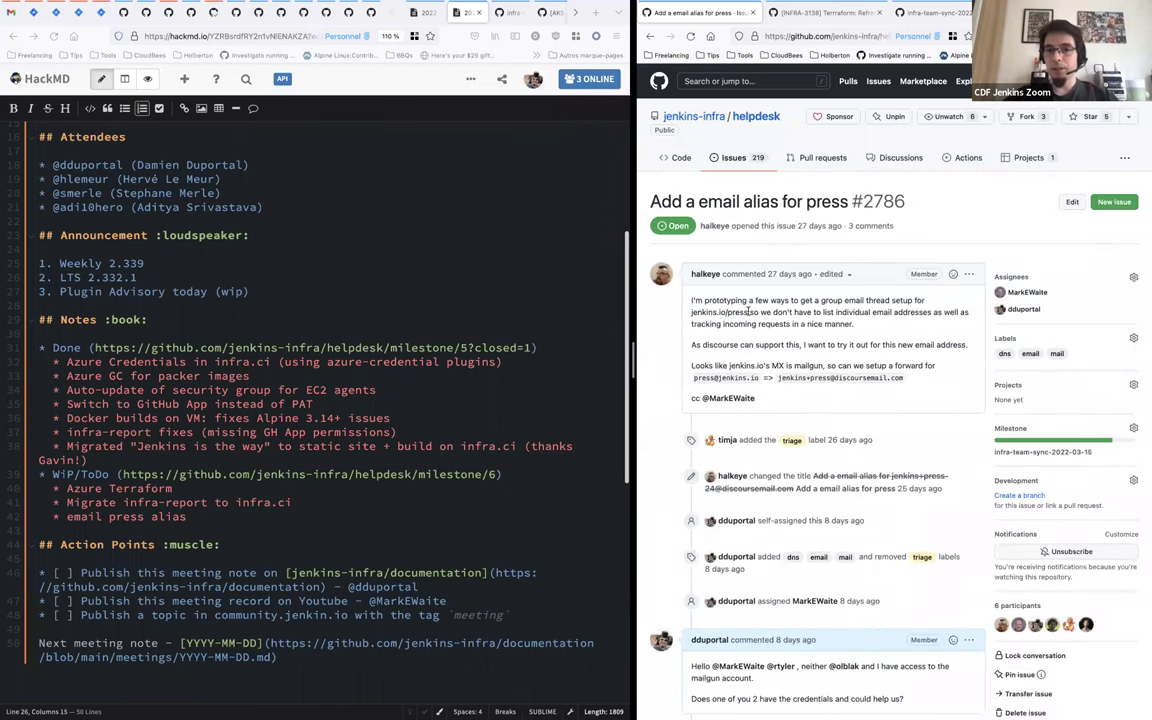
pyautogui.scroll(-1, 846, 341)
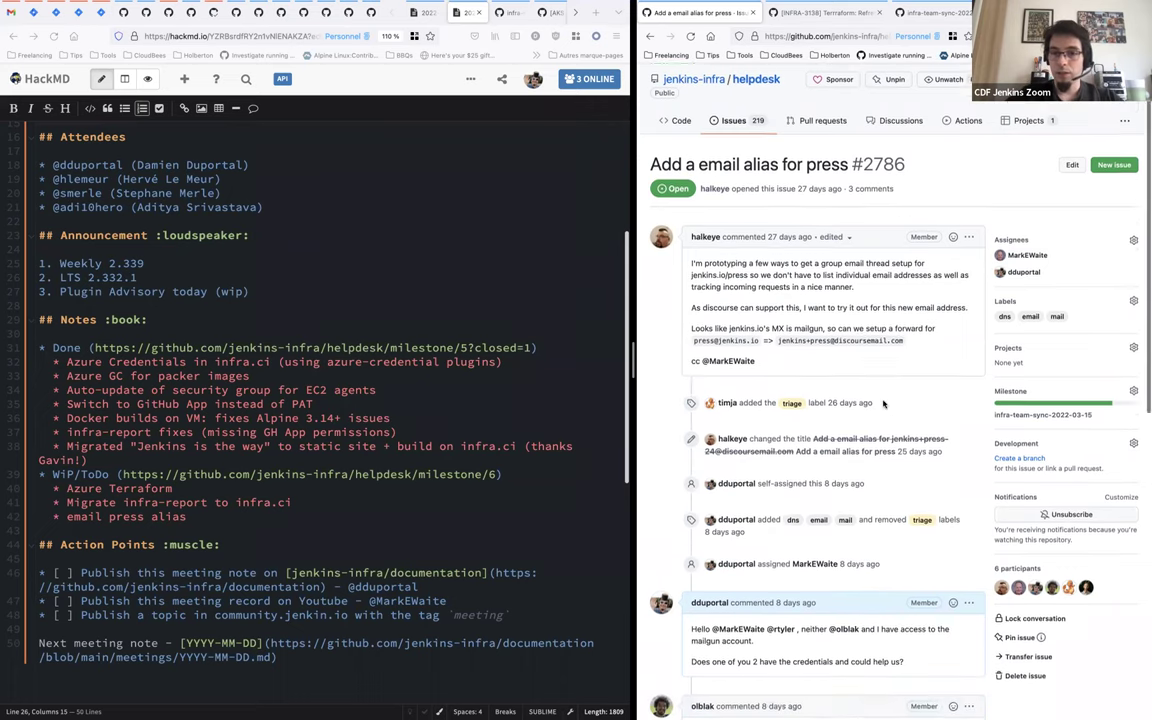
pyautogui.scroll(-5, 976, 418)
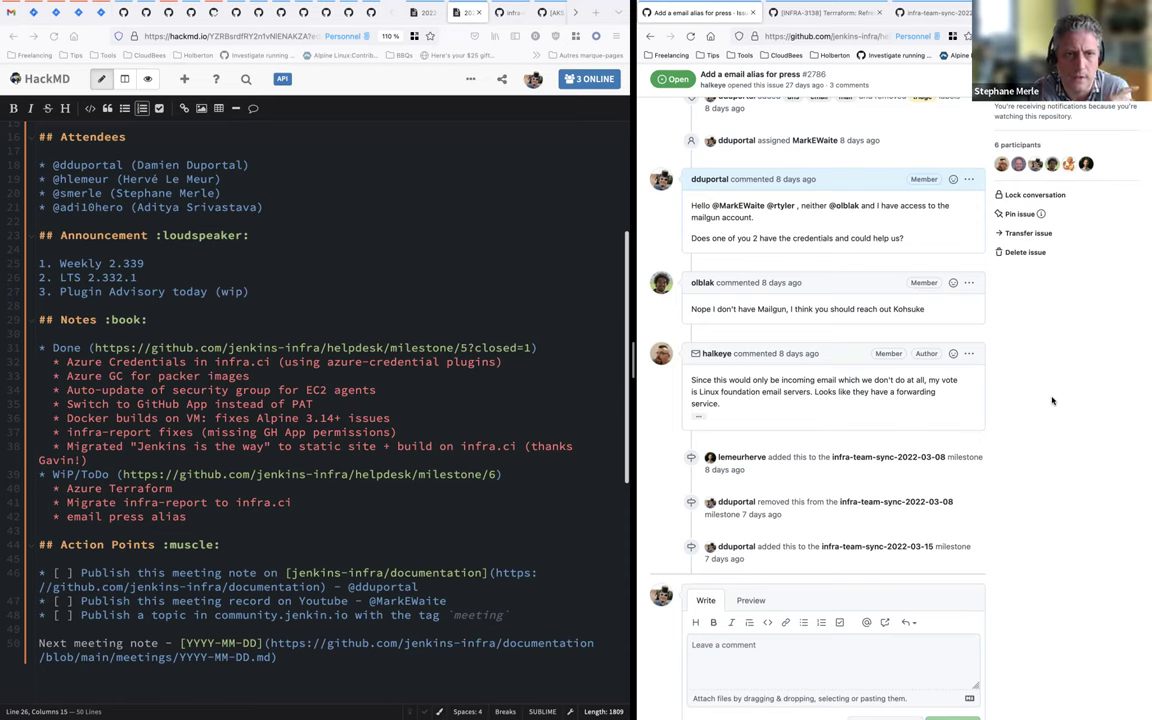
pyautogui.scroll(3, 969, 295)
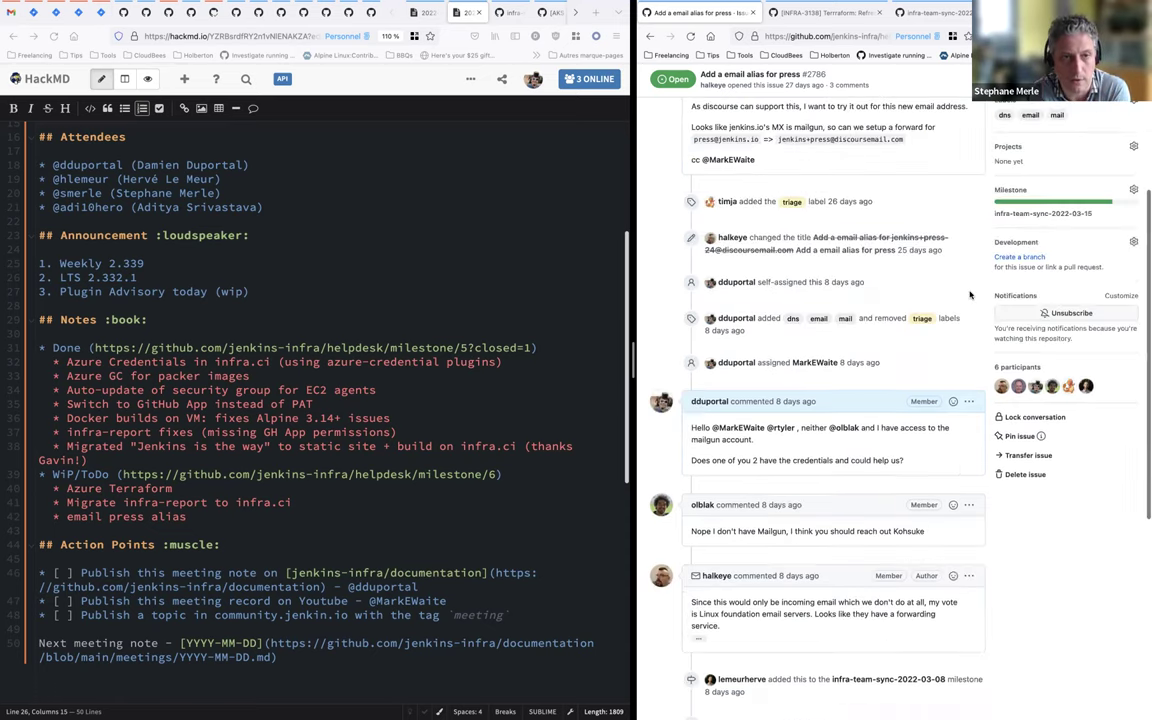
pyautogui.scroll(1, 969, 295)
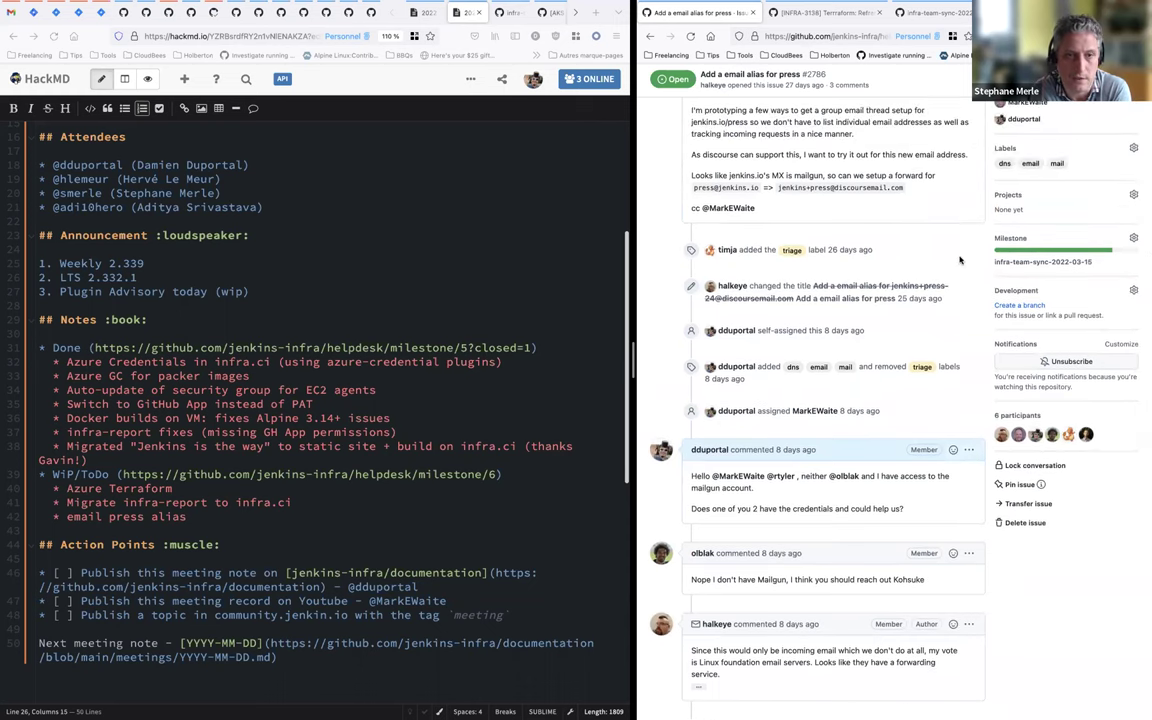
pyautogui.scroll(1, 955, 270)
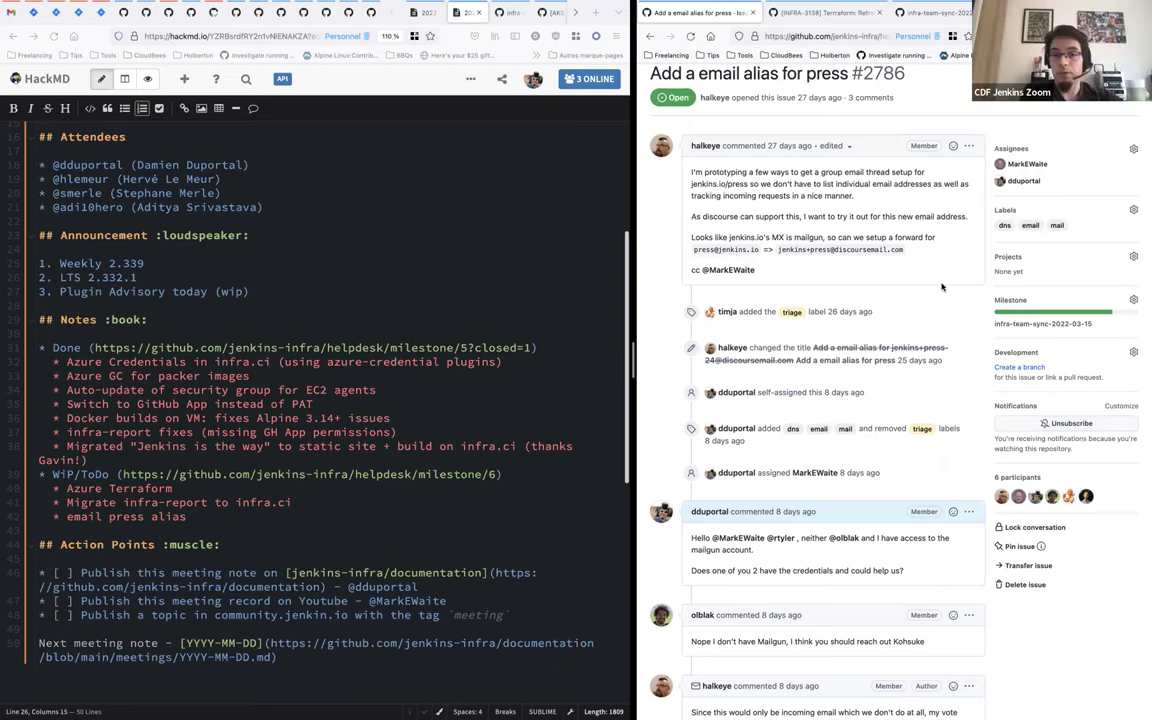
pyautogui.scroll(-1, 860, 275)
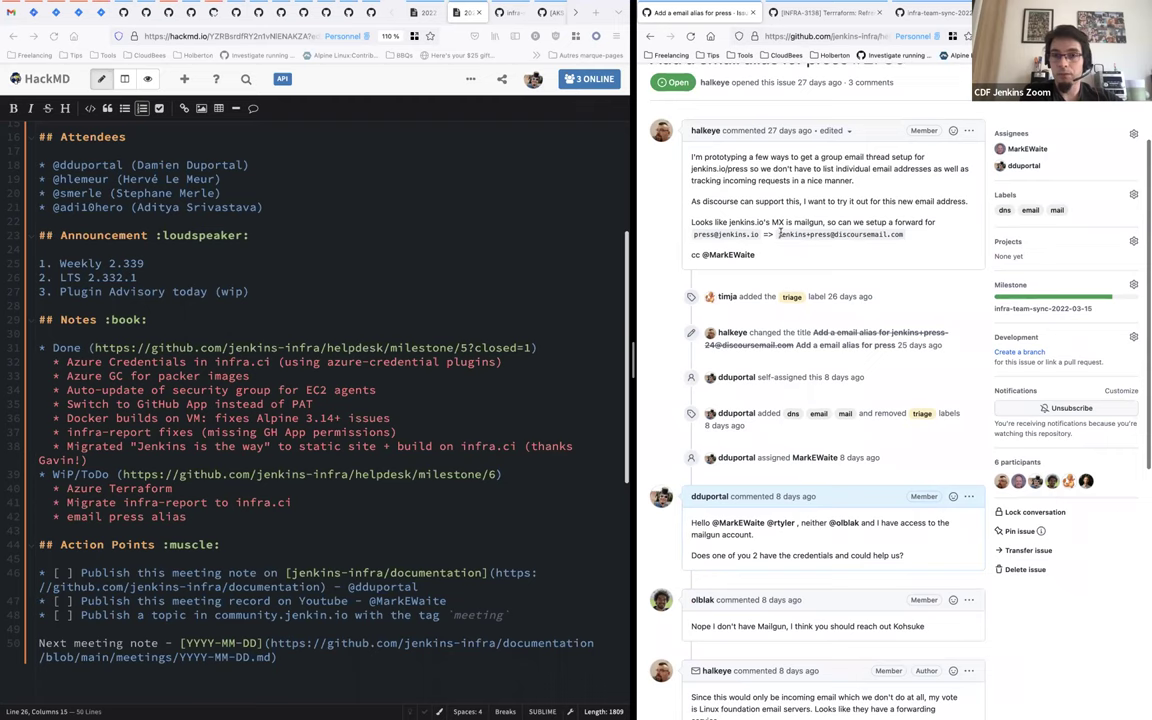
pyautogui.moveTo(778, 234); pyautogui.dragTo(903, 234)
pyautogui.click(899, 277)
pyautogui.scroll(-1, 899, 277)
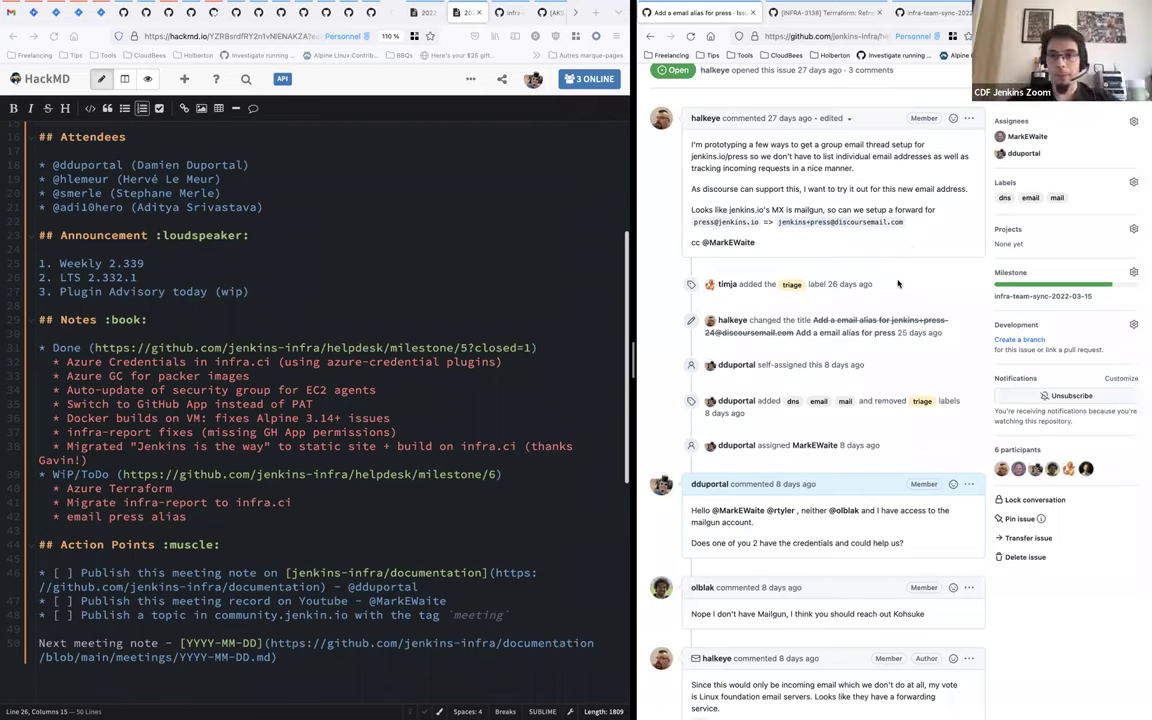
pyautogui.scroll(-5, 917, 251)
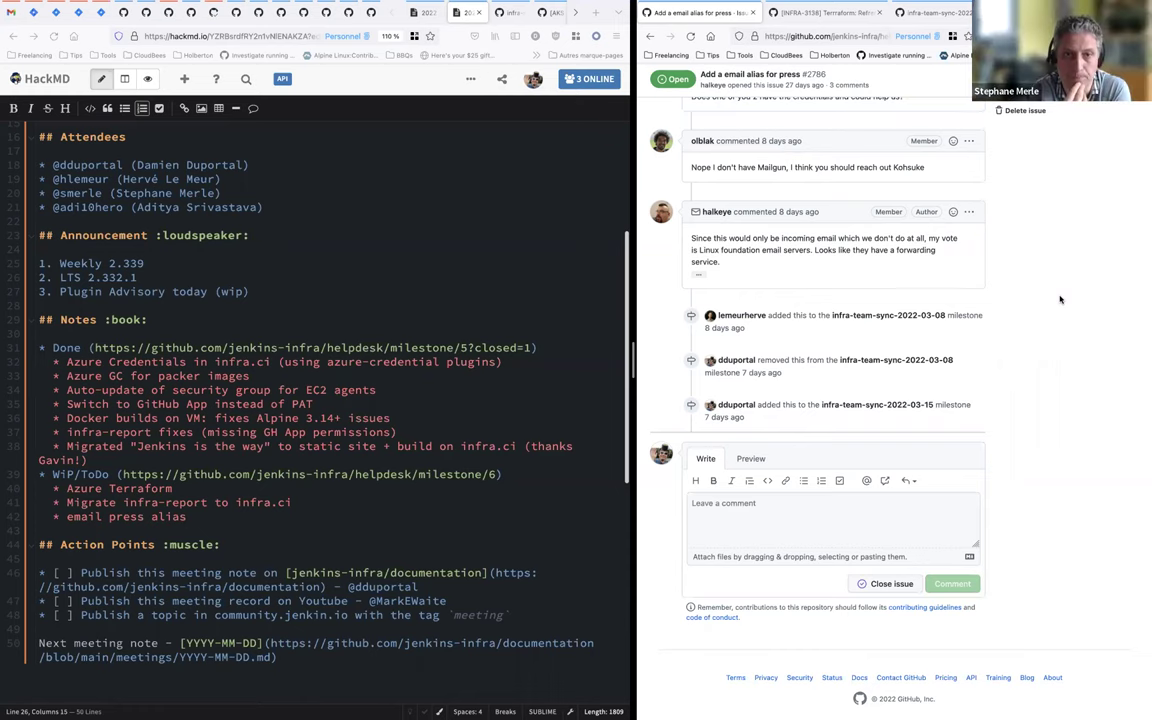
pyautogui.scroll(15, 1060, 299)
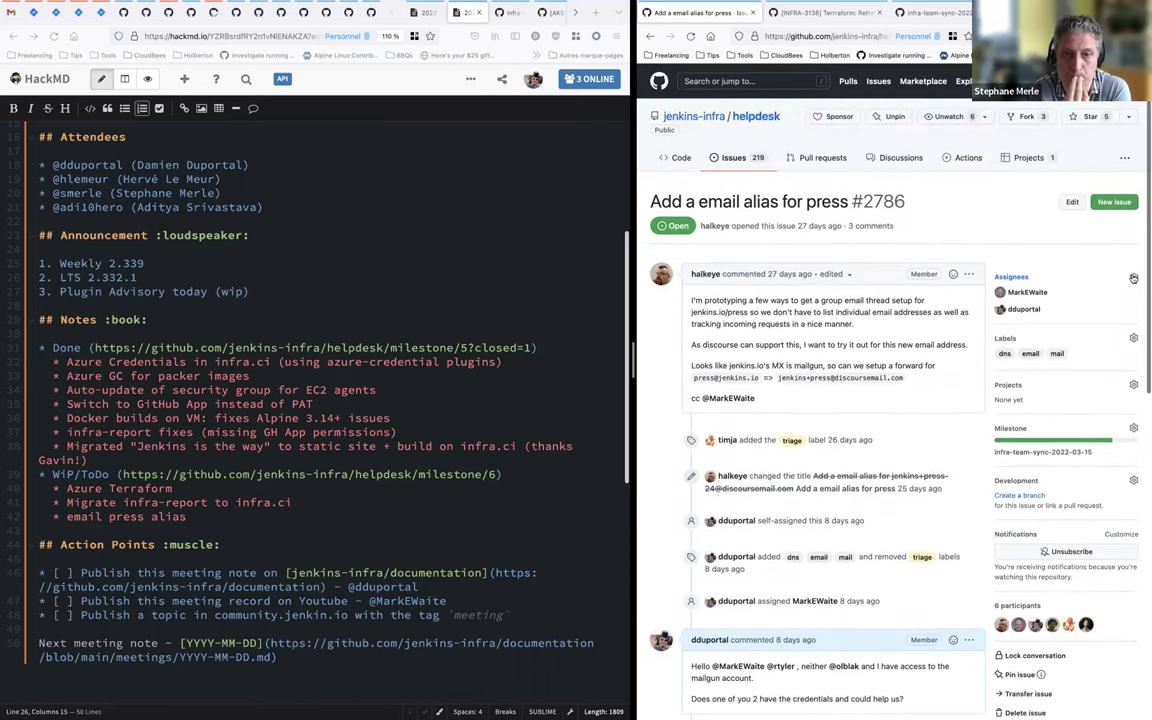
# Step: Add the 'sm' team member as an assignee on issue #2786, then bring up the 2022-03-22 milestone
pyautogui.click(1011, 276)
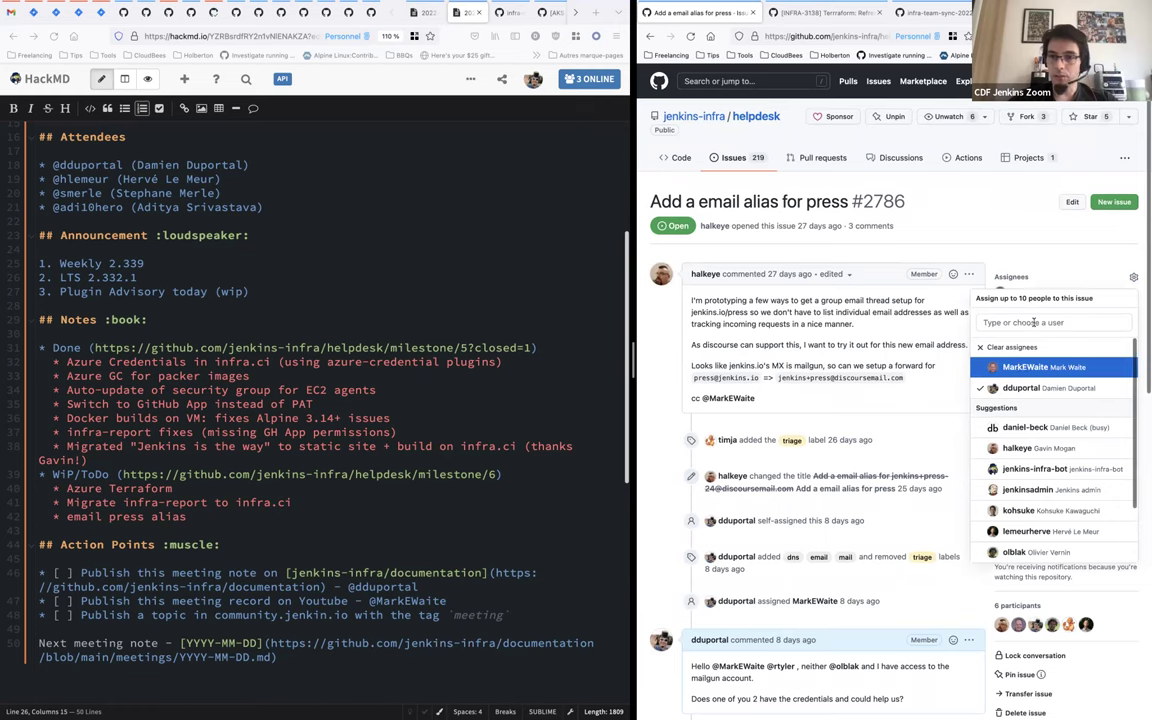
pyautogui.write('sm')
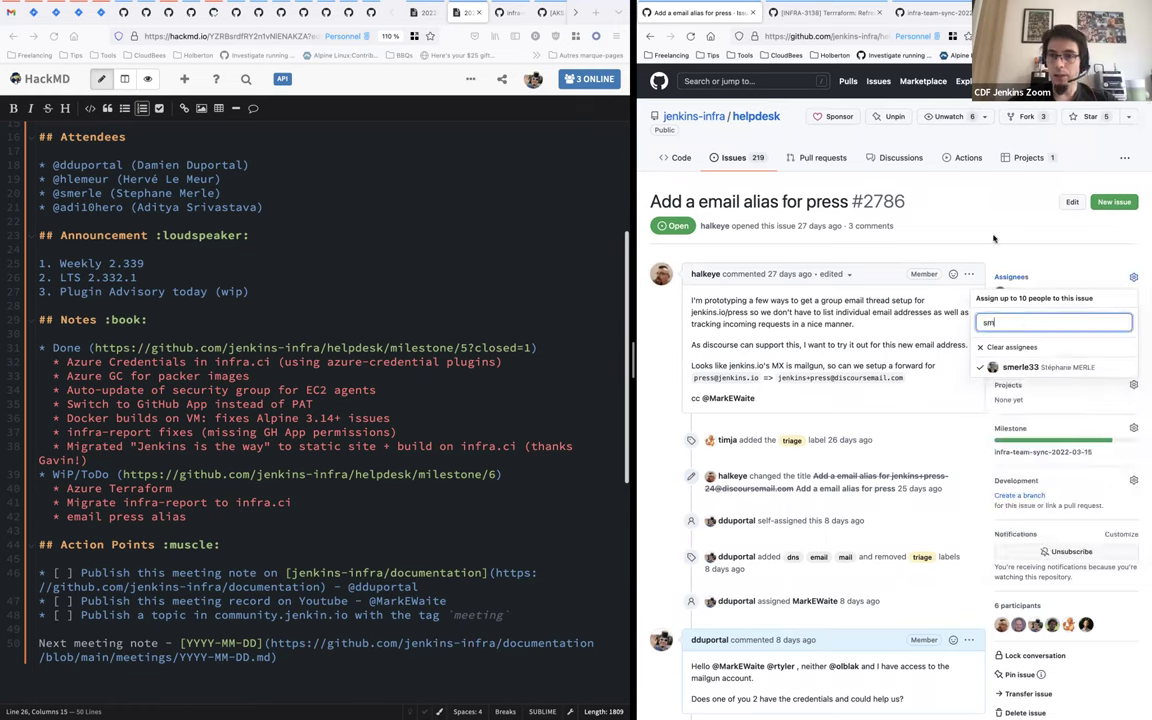
pyautogui.press('Escape')
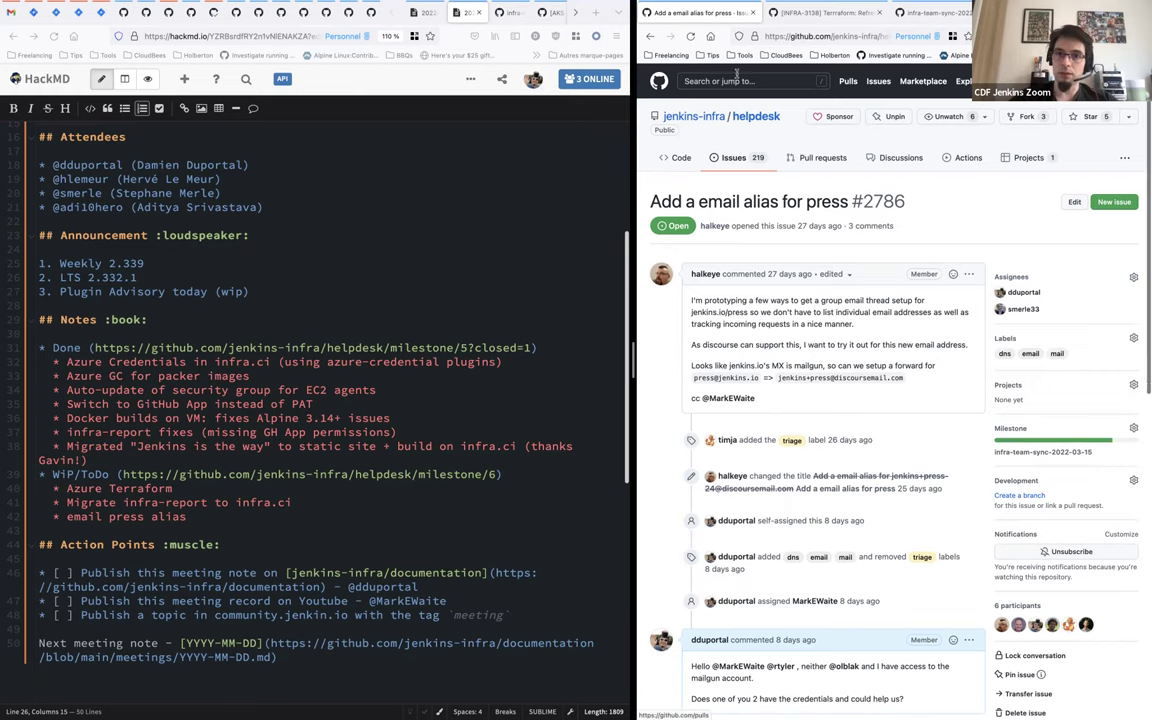
pyautogui.scroll(-2, 873, 362)
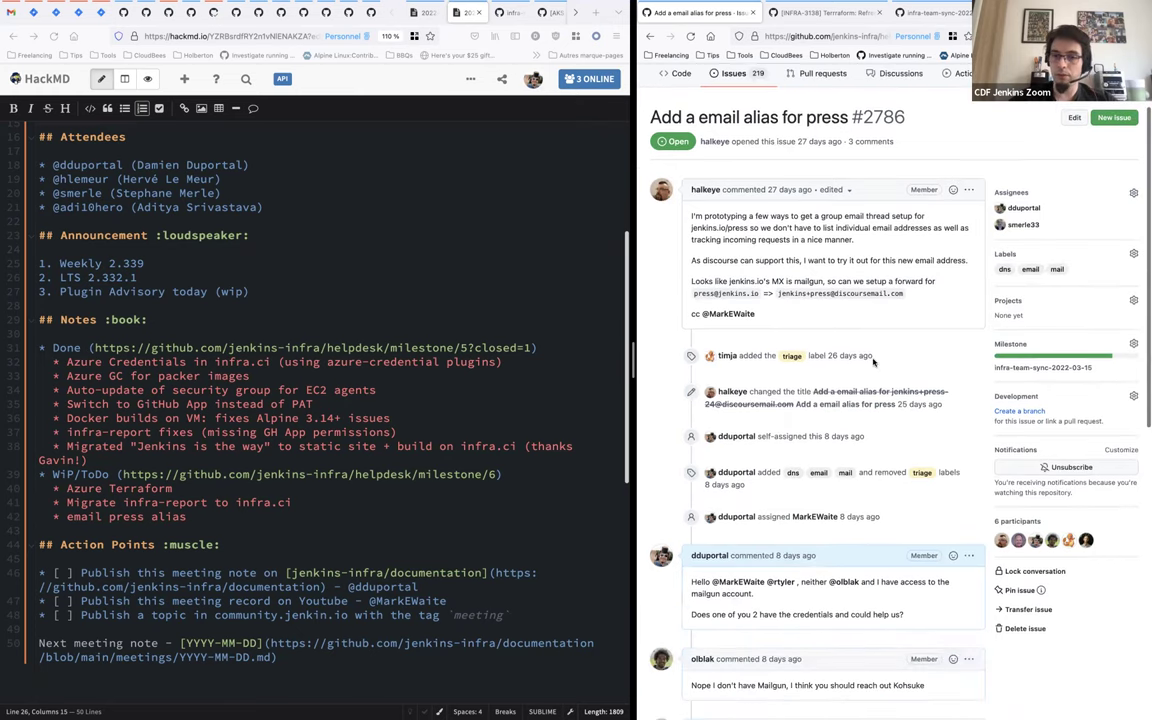
pyautogui.click(945, 13)
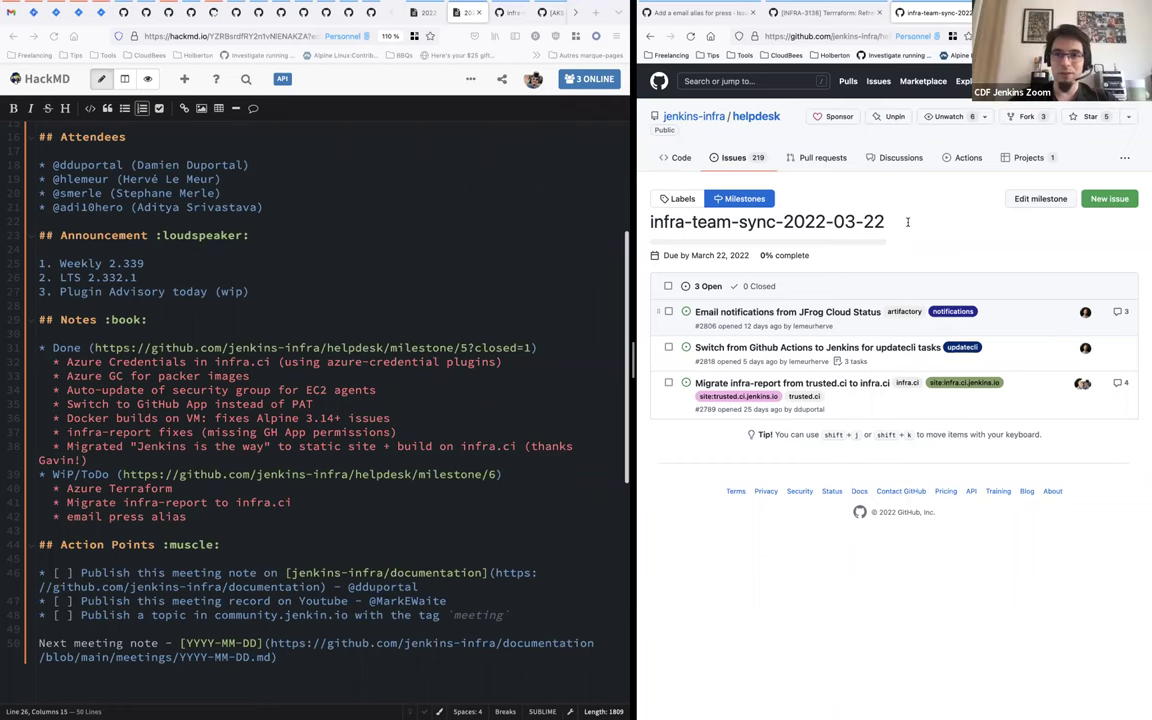
# Step: Reload the 2022-03-22 milestone and copy the link of #2806 'Email notifications from JFrog Cloud Status'
pyautogui.hotkey('ctrl', 'r')
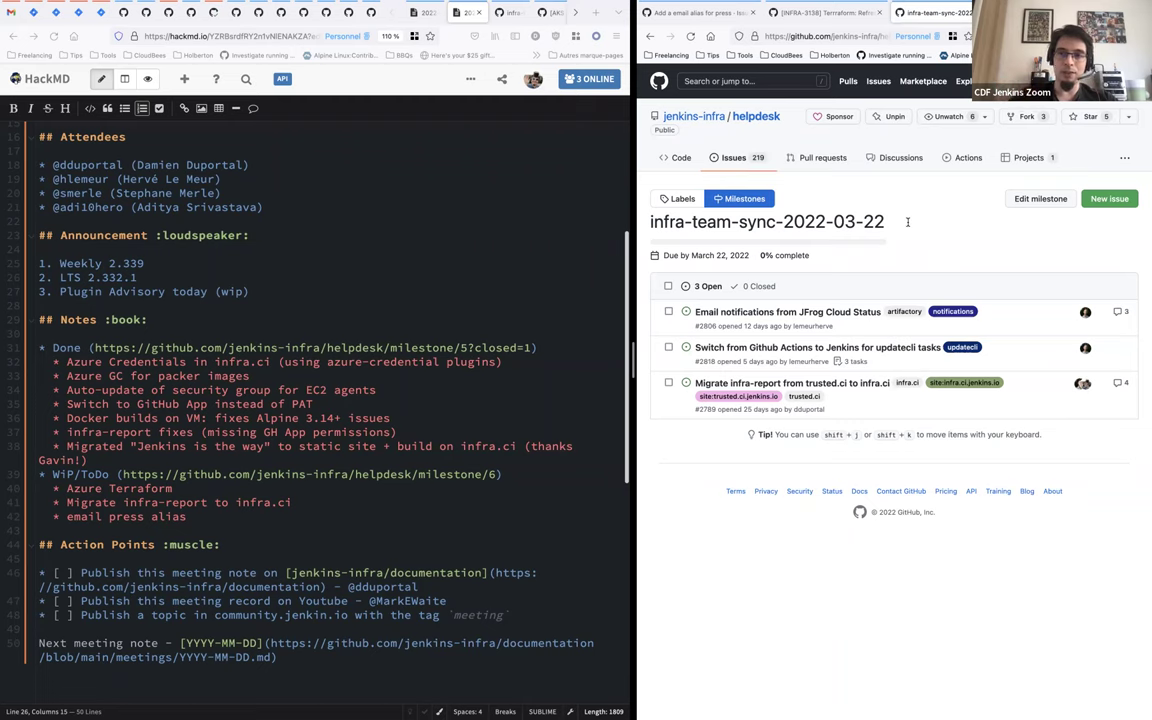
pyautogui.moveTo(805, 318)
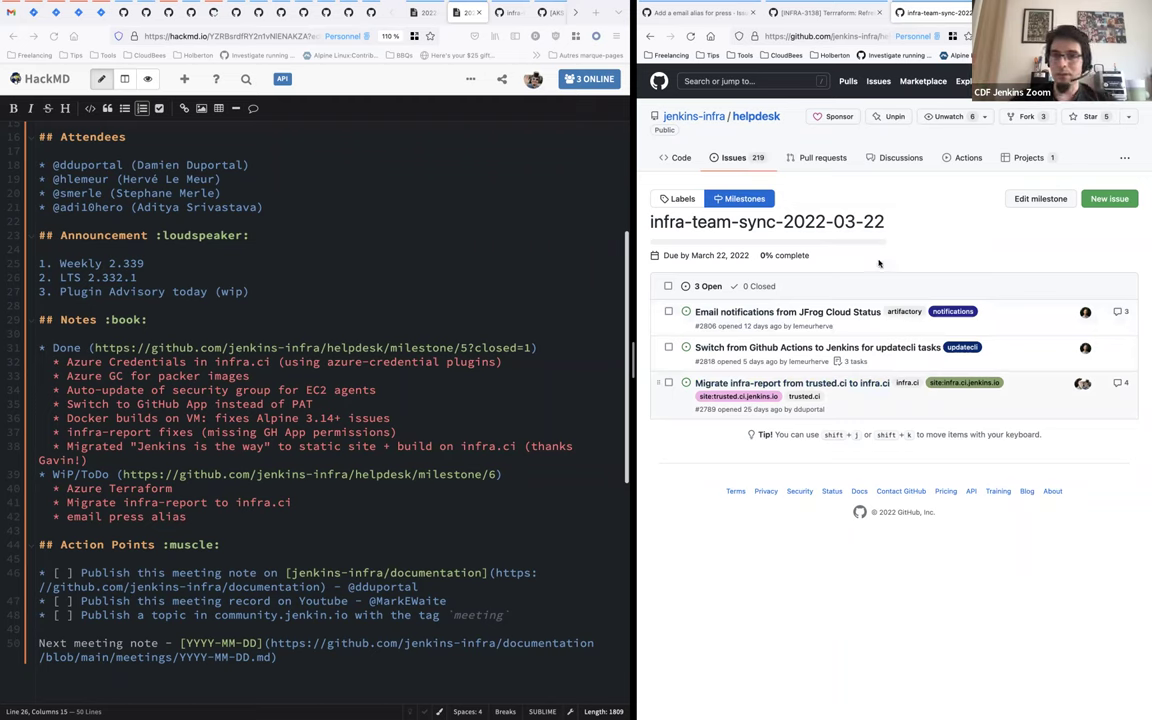
pyautogui.rightClick(794, 316)
pyautogui.press('Escape')
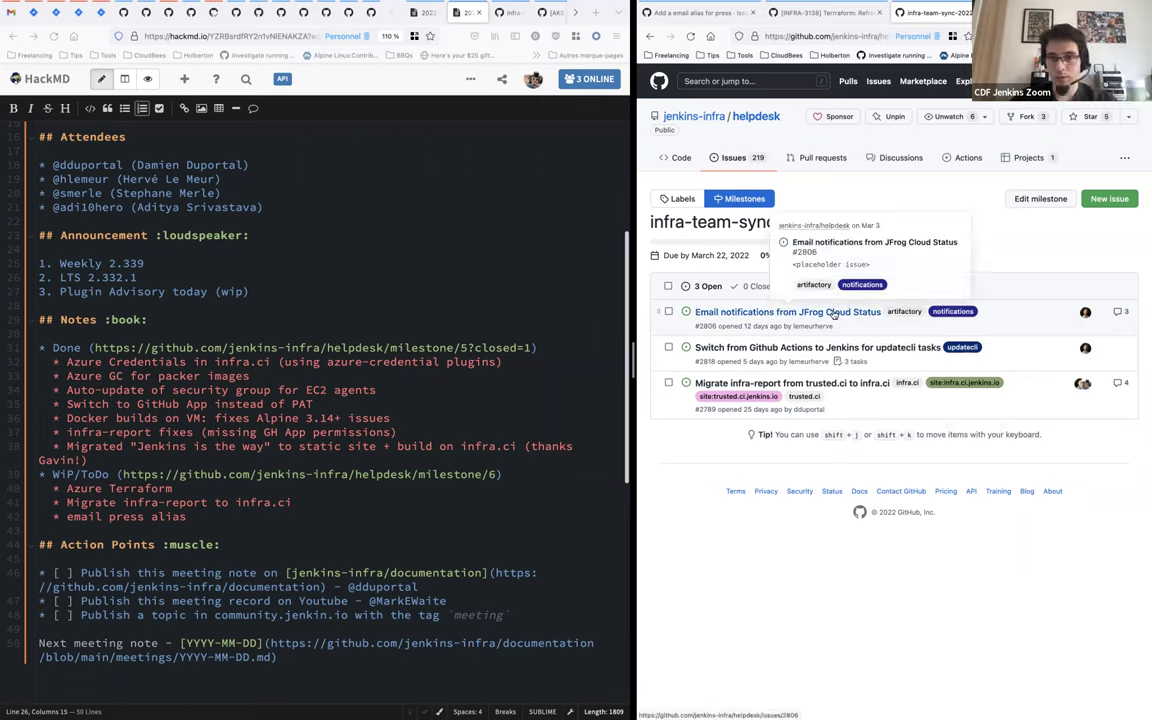
pyautogui.rightClick(833, 314)
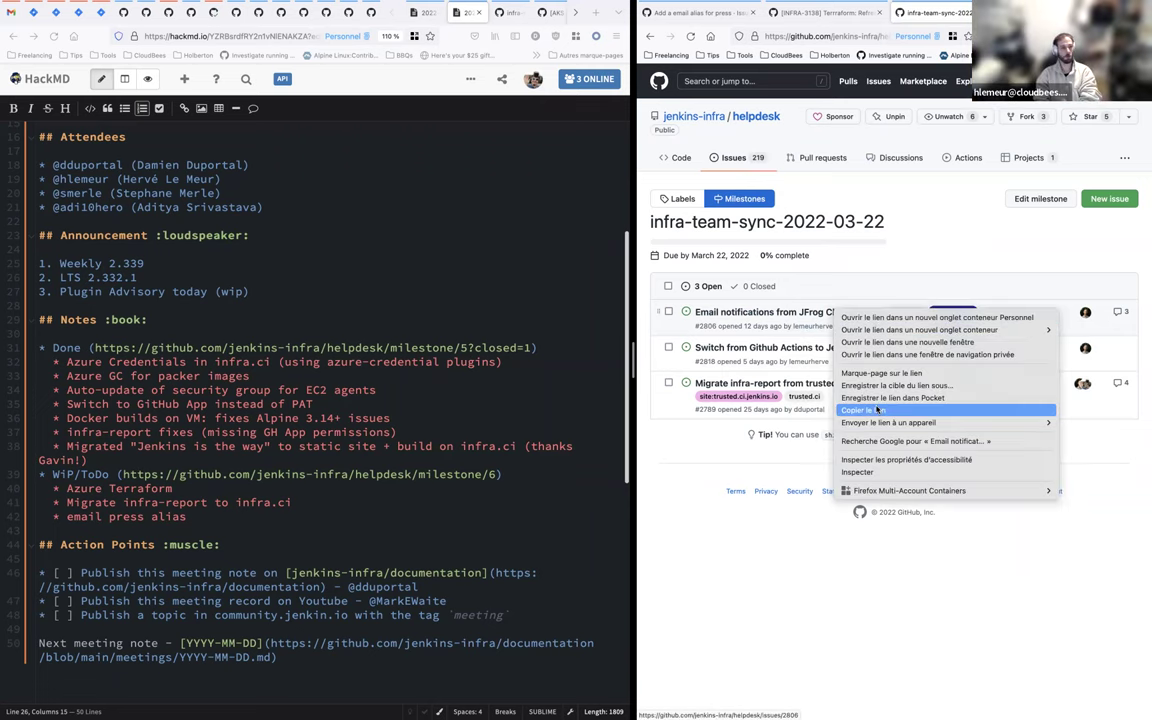
pyautogui.click(880, 410)
# Step: Split the 'WiP/ToDo' line into separate WiP and ToDo bullets
pyautogui.click(80, 474)
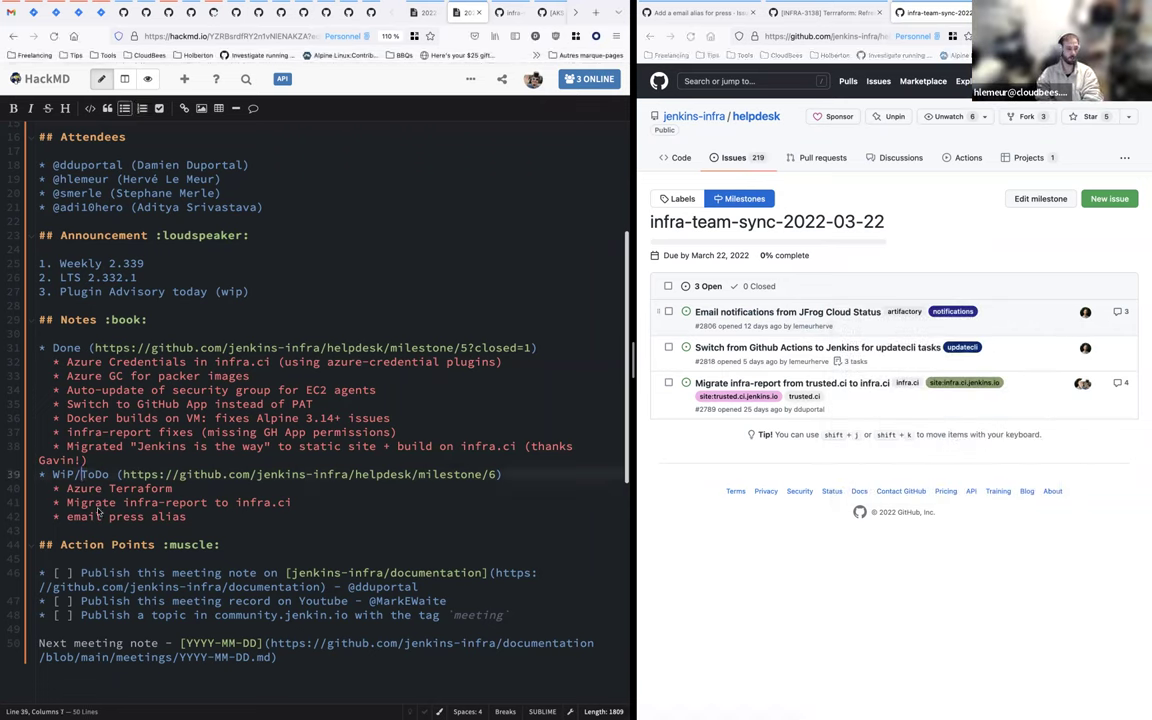
pyautogui.press('BackSpace')
pyautogui.press('Return')
pyautogui.press('Return')
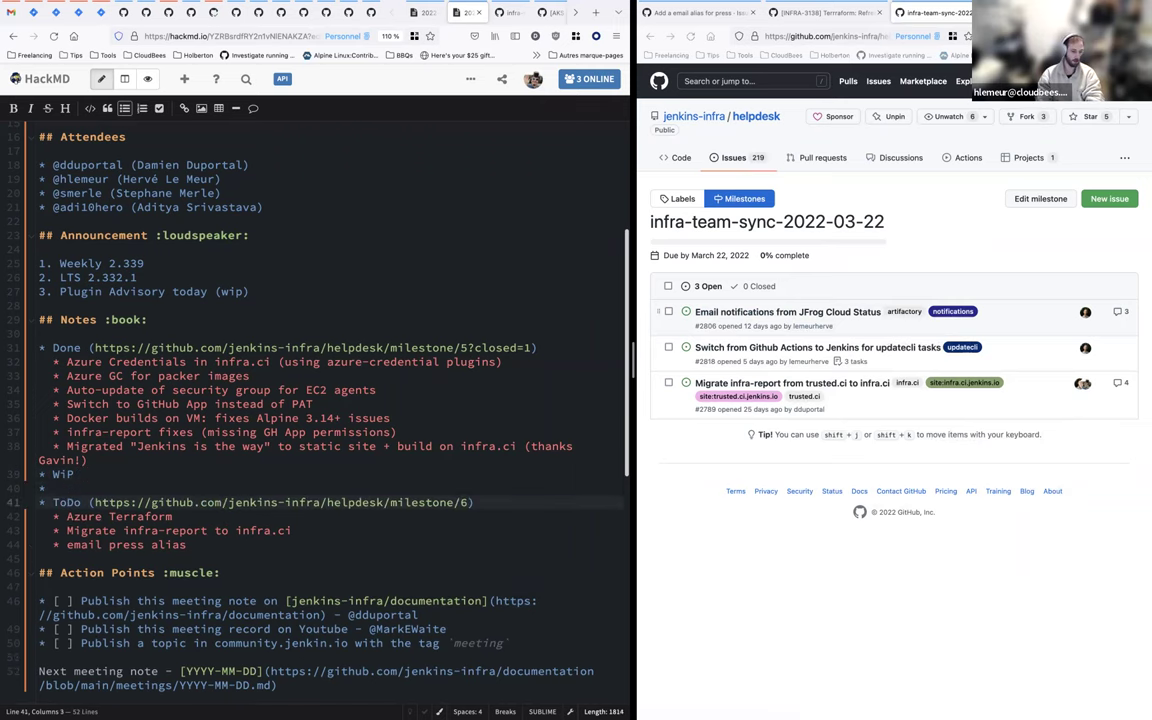
pyautogui.press('Up')
pyautogui.press('BackSpace')
pyautogui.press('BackSpace')
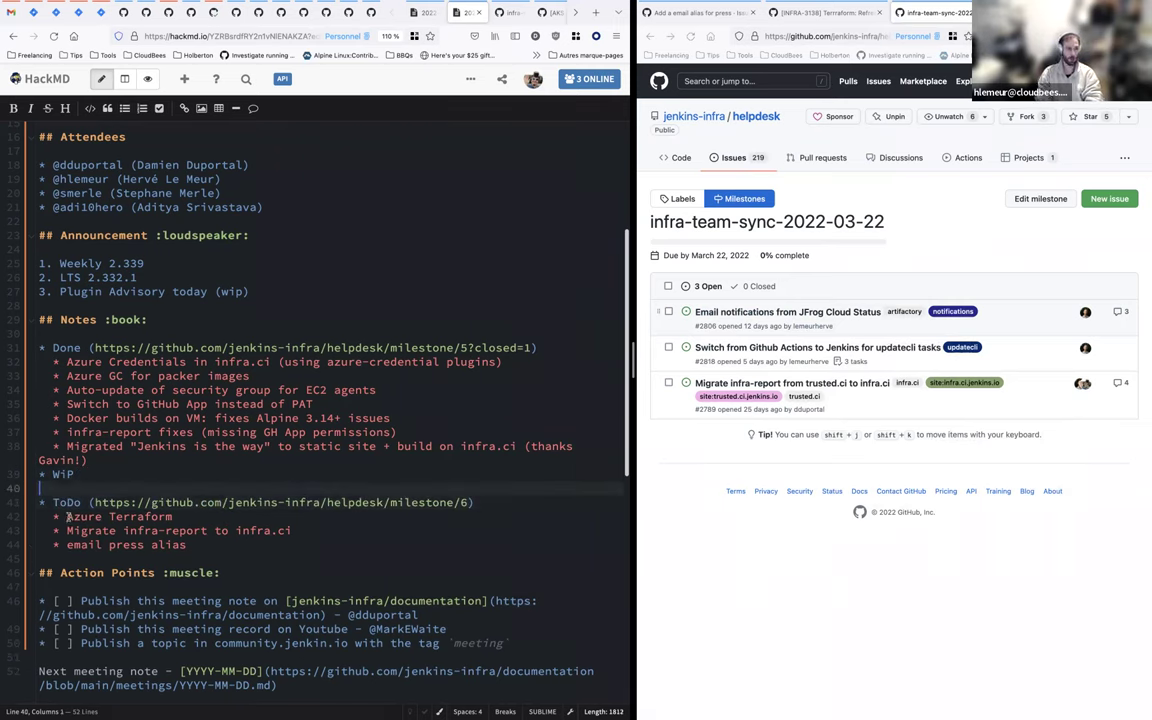
# Step: Paste the issue 2806 URL as a new bullet after the email press alias item
pyautogui.click(68, 516)
pyautogui.press('Down')
pyautogui.press('Down')
pyautogui.press('End')
pyautogui.press('Return')
pyautogui.write('https://github.com/jenkins-infra/helpdesk/issues/2806')
# Step: Move the three items from under ToDo to sit under WiP
pyautogui.press('Home')
pyautogui.hotkey('shift', 'Up')
pyautogui.hotkey('shift', 'Up')
pyautogui.hotkey('shift', 'Up')
pyautogui.hotkey('ctrl', 'x')
pyautogui.press('Up')
pyautogui.press('Up')
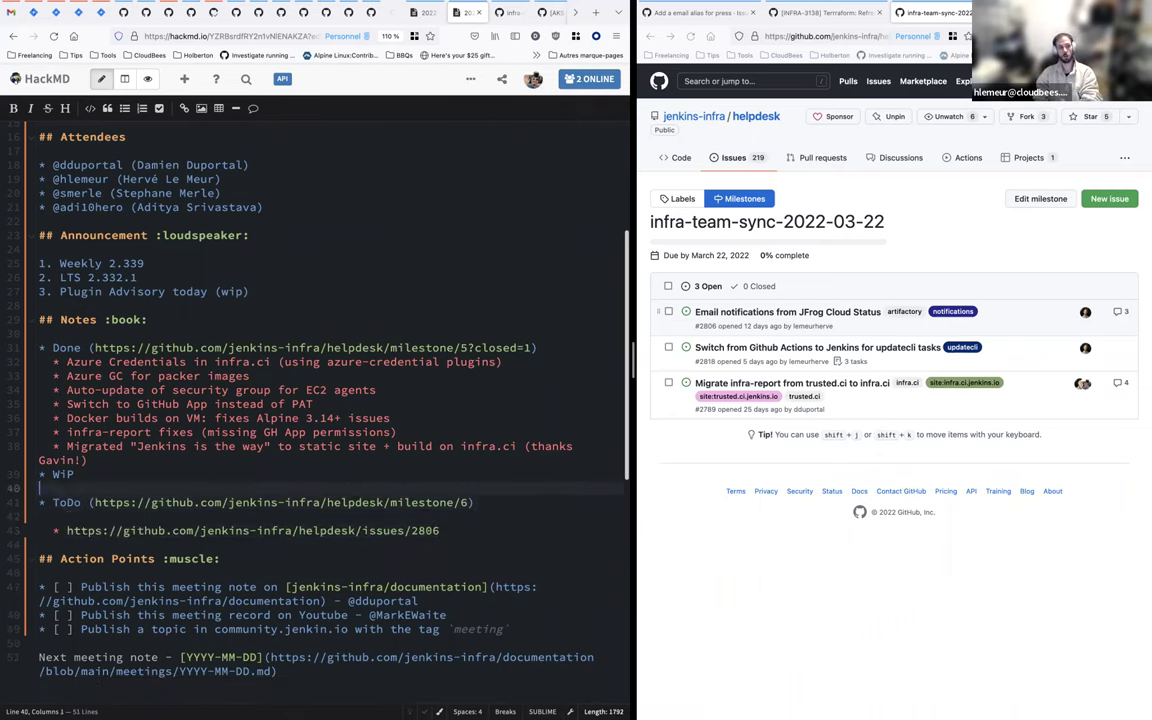
pyautogui.hotkey('ctrl', 'v')
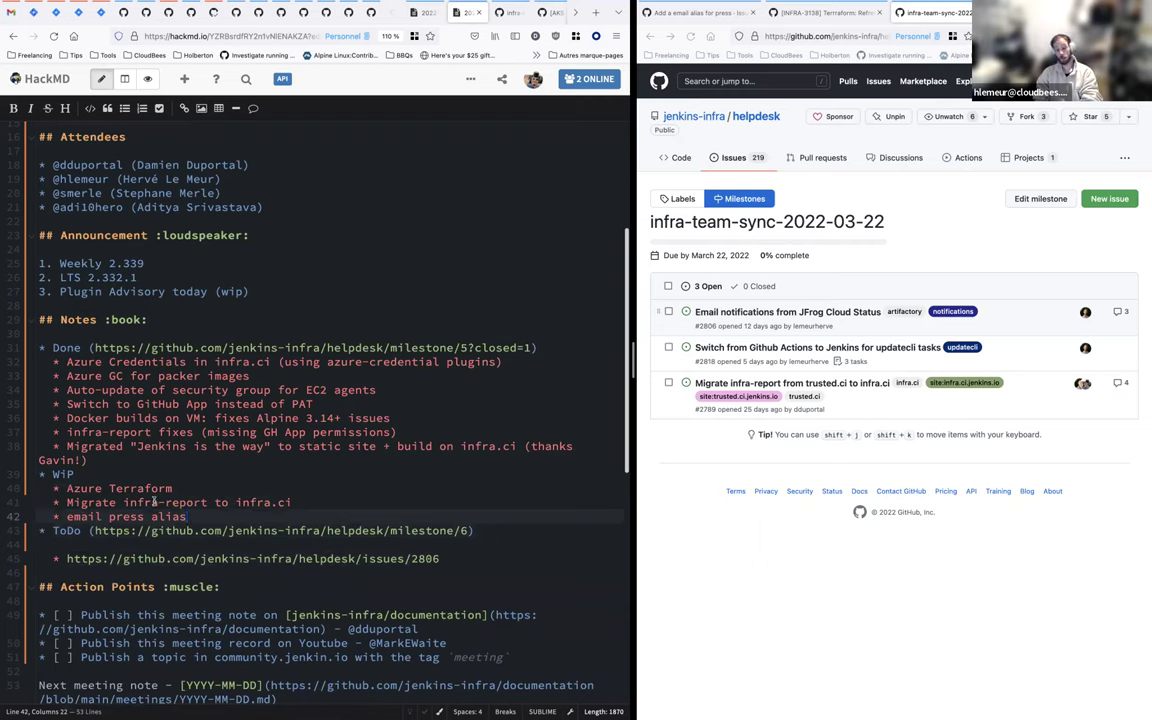
# Step: Make 'Migrate infra-report to infra.ci' the last WiP item and prefix it with '(?)'
pyautogui.press('Up')
pyautogui.press('Home')
pyautogui.hotkey('shift', 'End')
pyautogui.hotkey('ctrl', 'x')
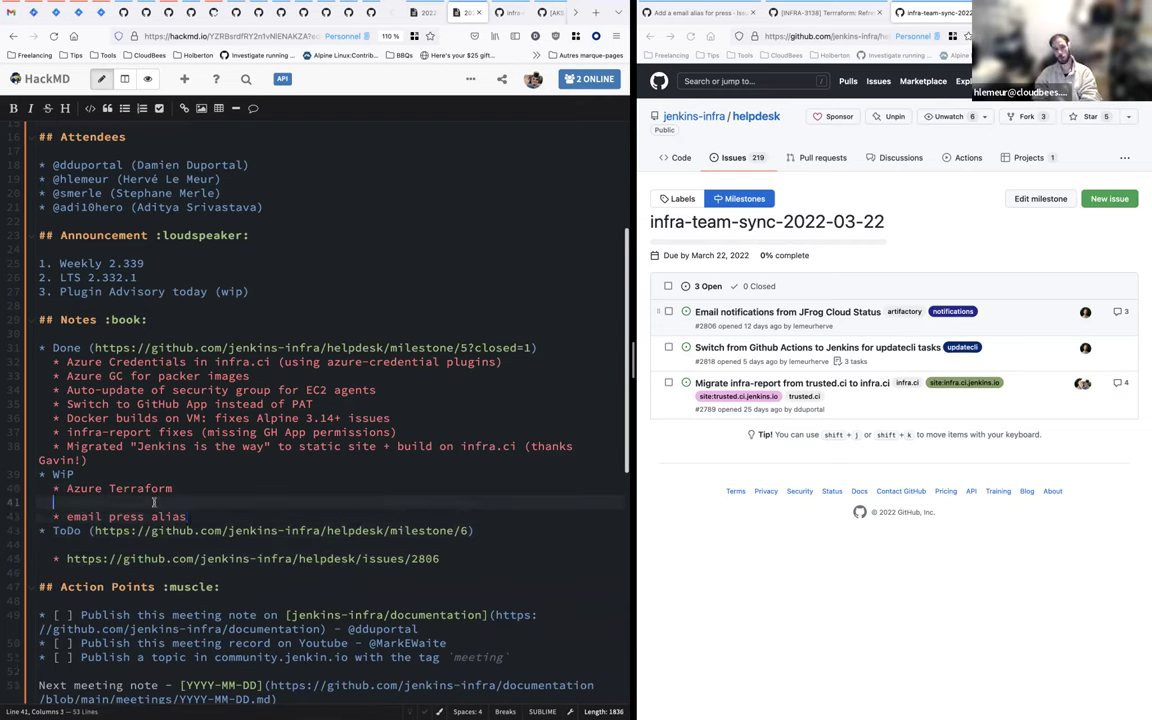
pyautogui.hotkey('ctrl', 'shift', 'k')
pyautogui.press('Return')
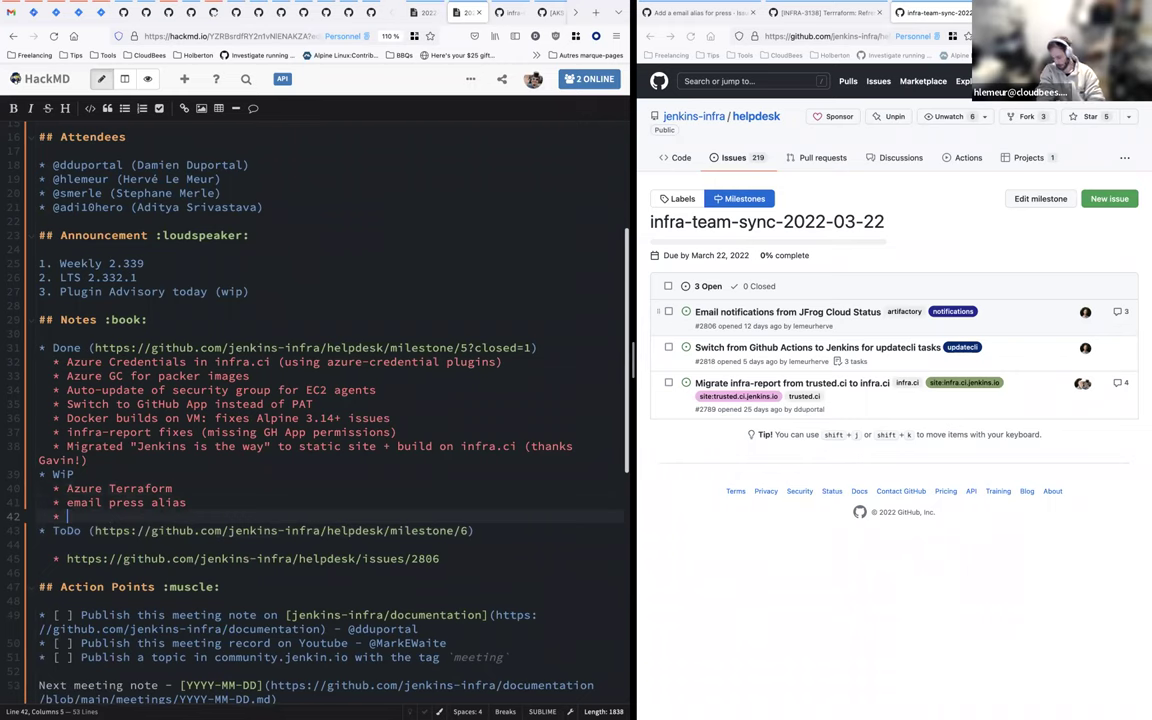
pyautogui.hotkey('ctrl', 'v')
pyautogui.click(81, 516)
pyautogui.press('BackSpace')
pyautogui.press('BackSpace')
pyautogui.write('(?)')
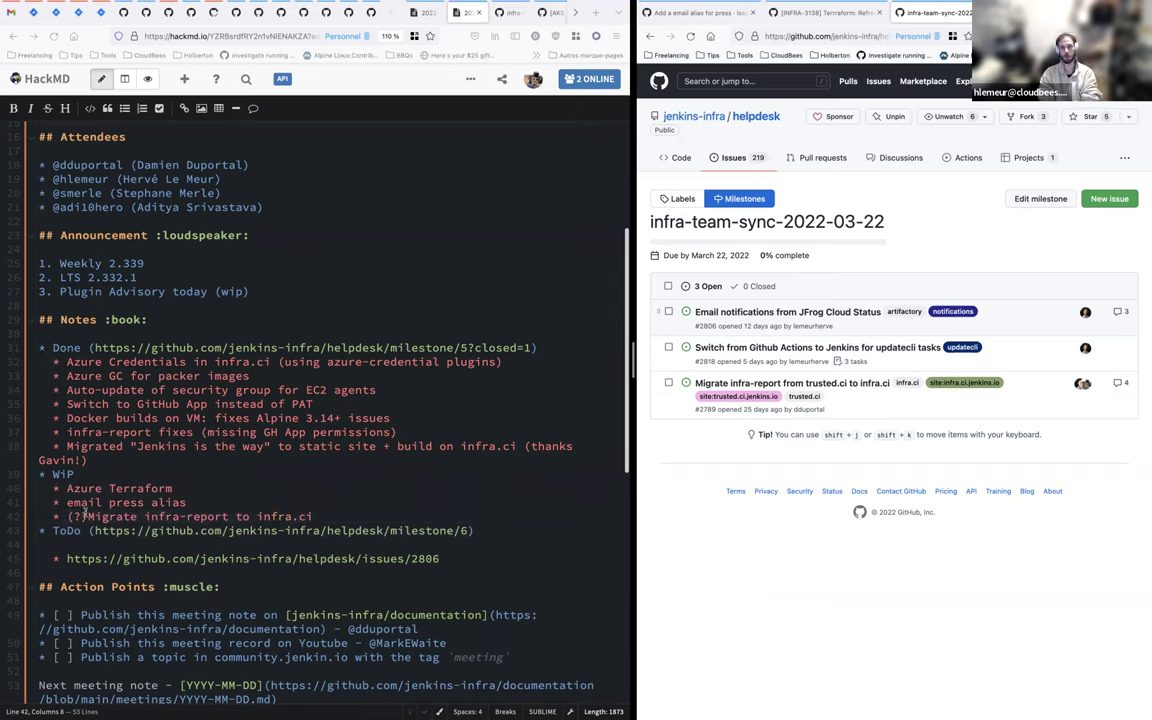
pyautogui.click(89, 516)
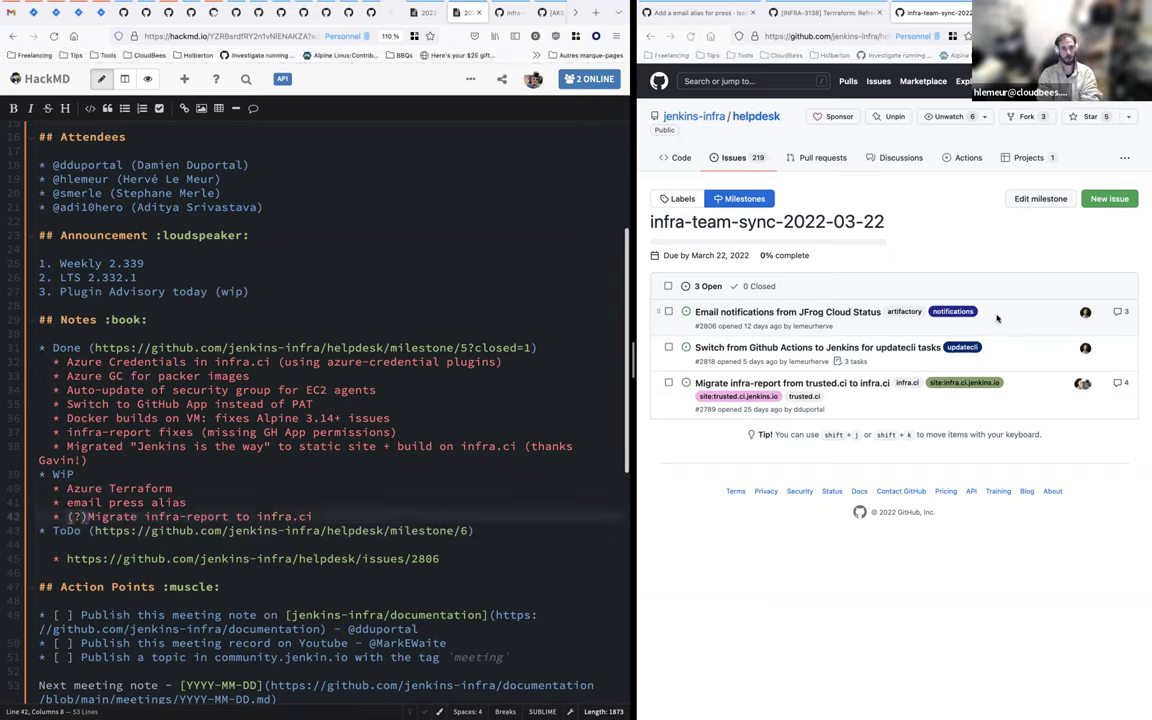
# Step: Copy the JFrog Cloud Status issue title, undoing a link attempt placed on the wrong line
pyautogui.click(690, 316)
pyautogui.moveTo(690, 316); pyautogui.dragTo(880, 316)
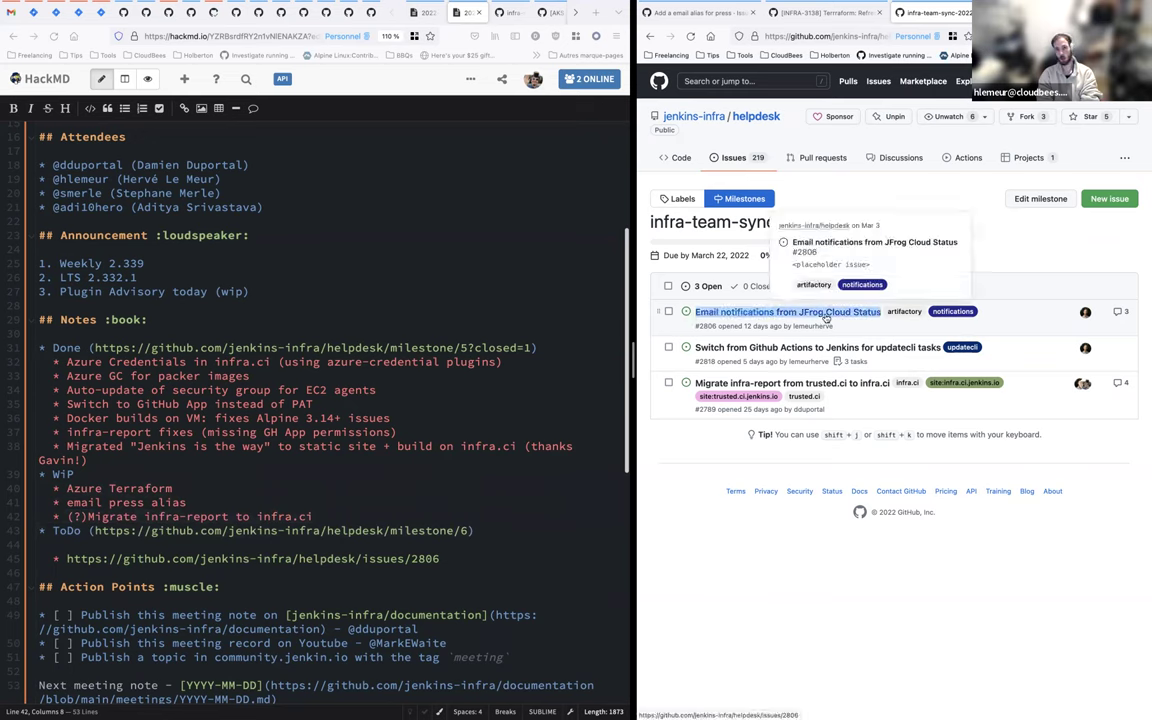
pyautogui.click(67, 559)
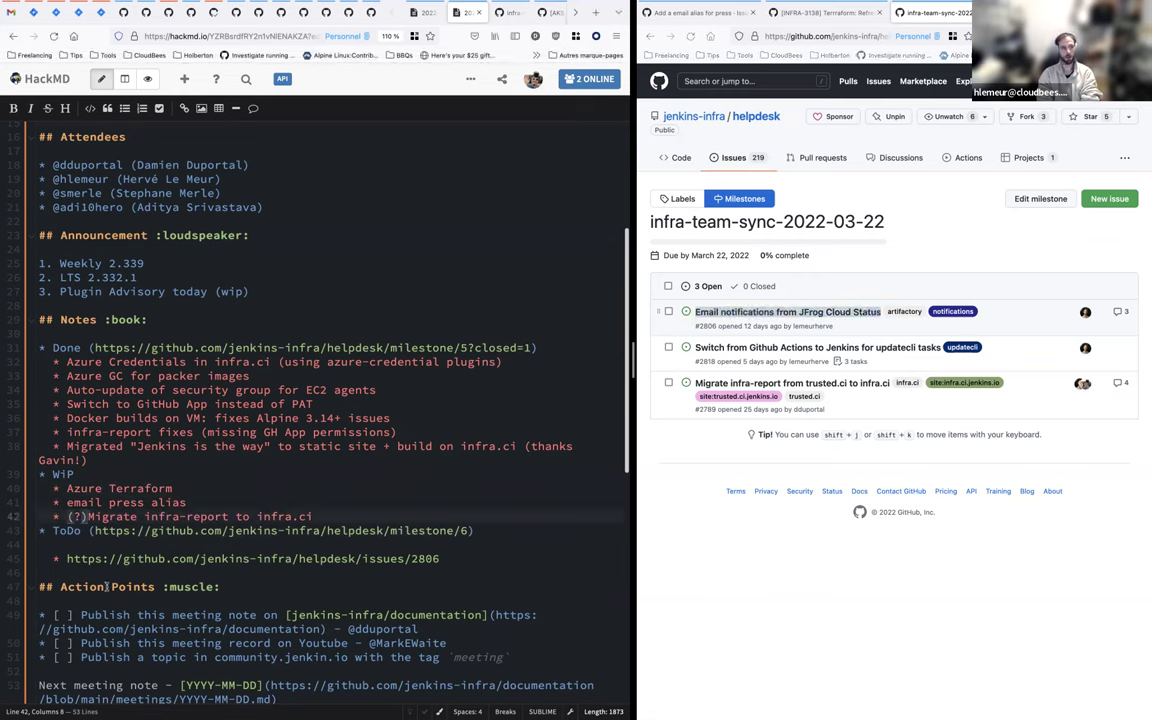
pyautogui.write('[')
pyautogui.hotkey('ctrl', 'v')
pyautogui.write(']')
pyautogui.write('(')
pyautogui.press('End')
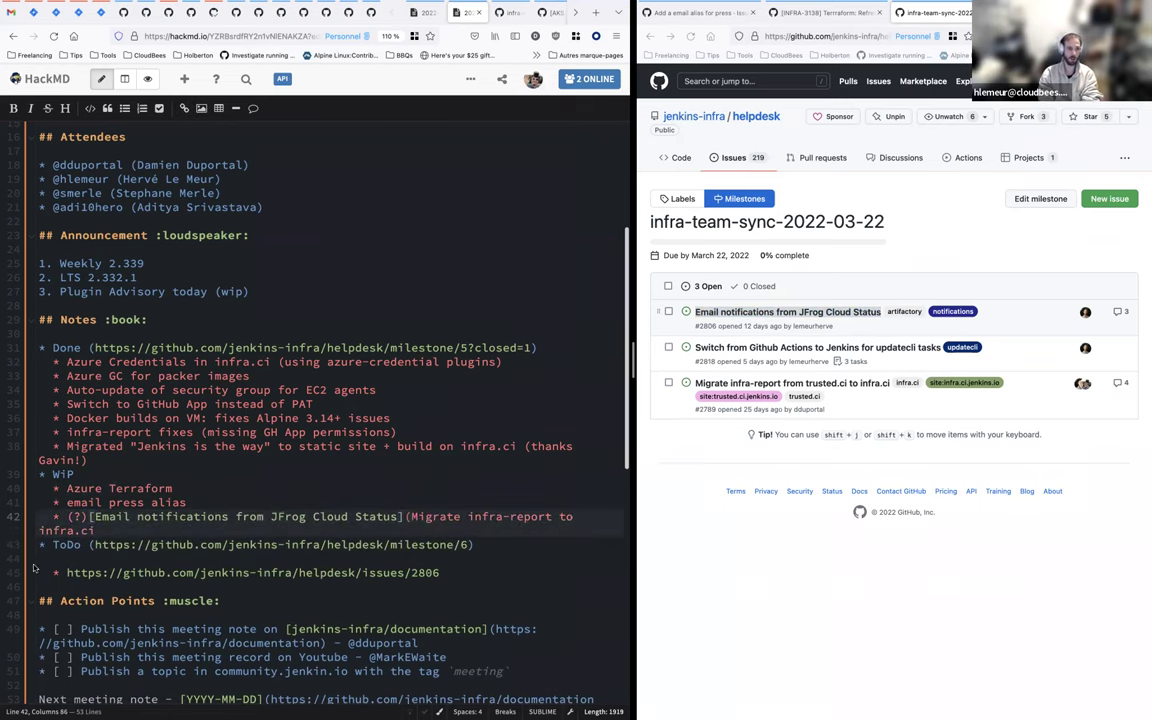
pyautogui.hotkey('ctrl', 'z')
pyautogui.hotkey('ctrl', 'z')
pyautogui.hotkey('ctrl', 'z')
# Step: Wrap the issue 2806 URL as a markdown link titled 'Email notifications from JFrog Cloud Status'
pyautogui.click(67, 563)
pyautogui.write('[')
pyautogui.hotkey('ctrl', 'v')
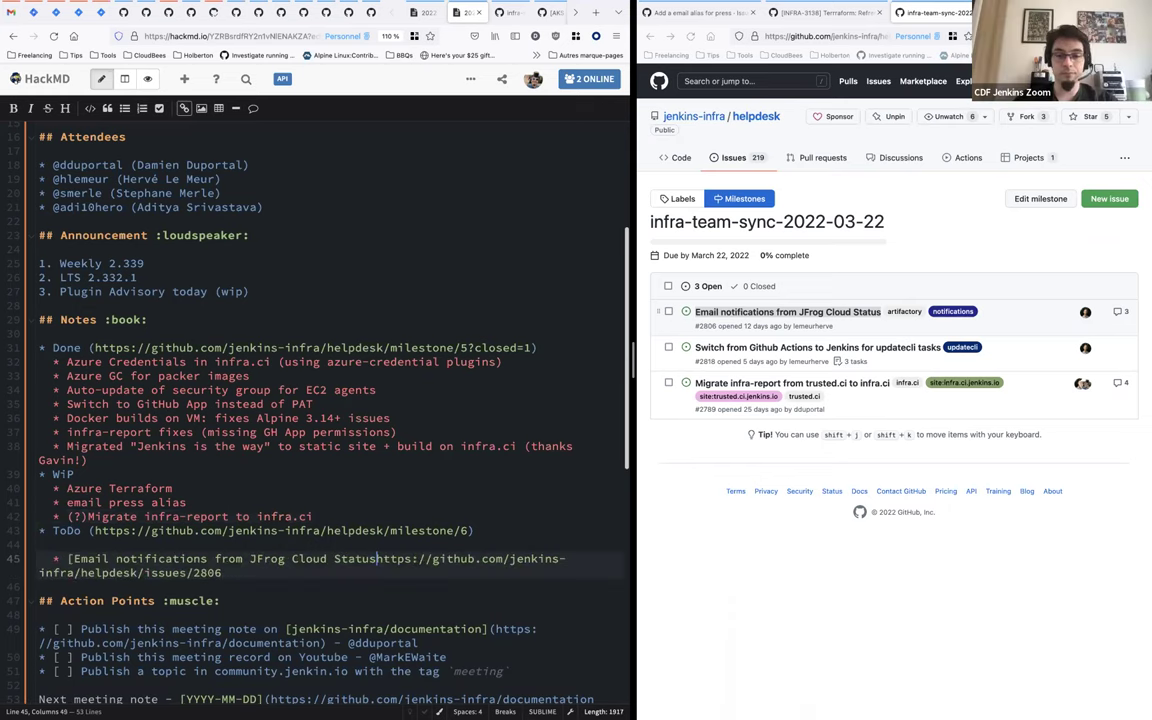
pyautogui.write('](')
pyautogui.press('End')
pyautogui.write(')')
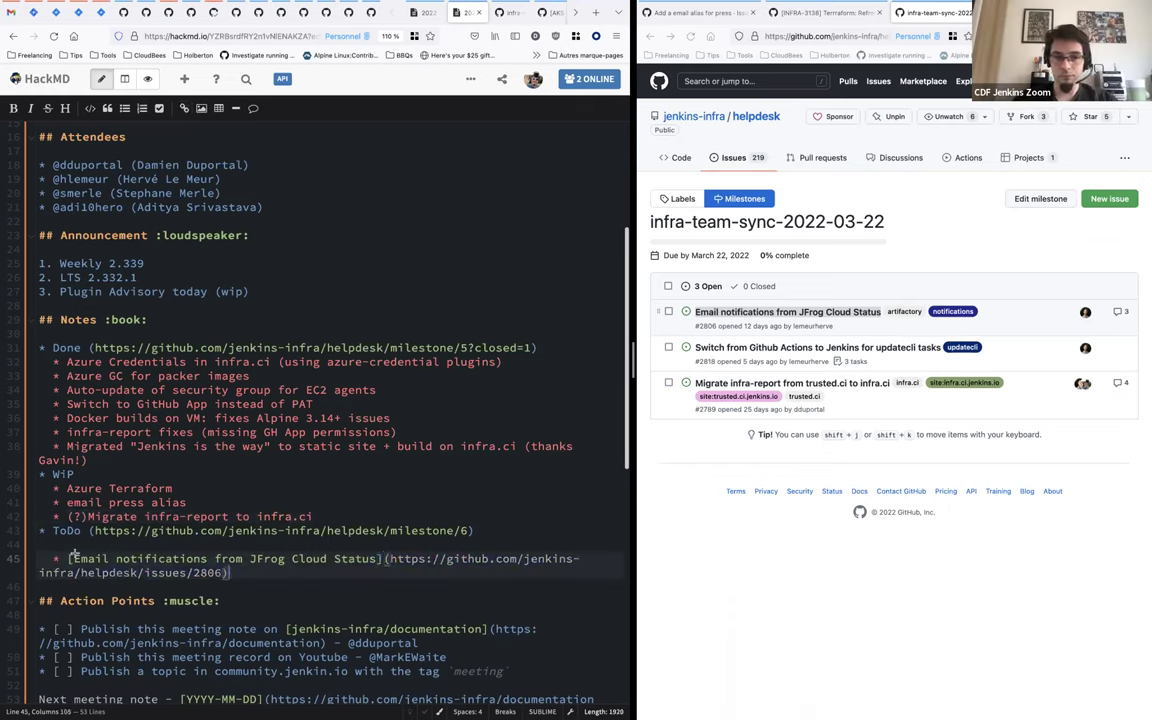
# Step: Select the updatecli issue's title on the milestone page
pyautogui.click(805, 306)
pyautogui.click(925, 259)
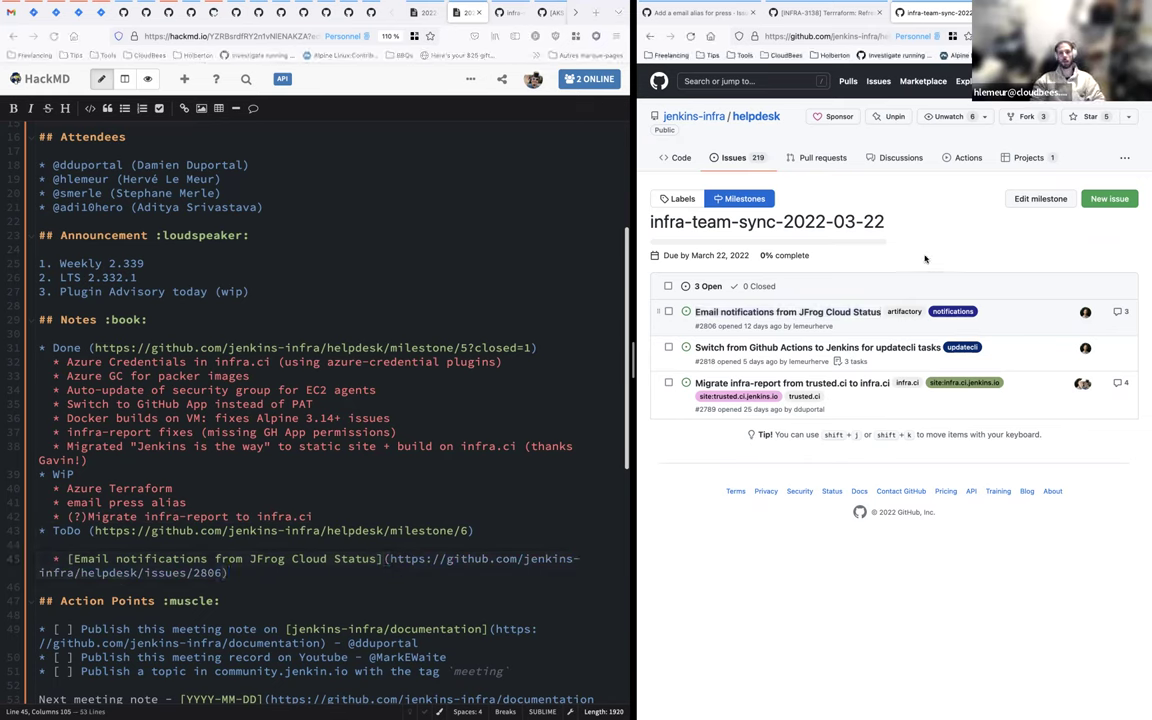
pyautogui.moveTo(940, 347); pyautogui.dragTo(697, 355)
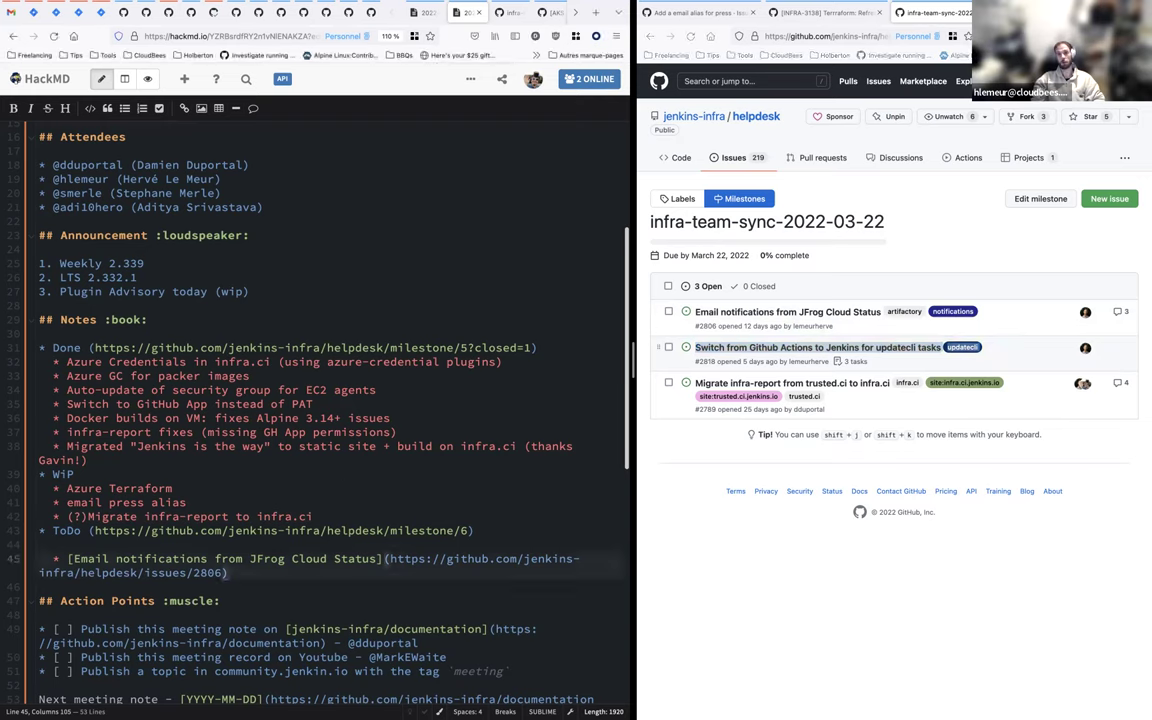
# Step: Start a new ToDo item '[Switch from Github Actions to Jenkins for updatecli tasks]('
pyautogui.press('Return')
pyautogui.write('[')
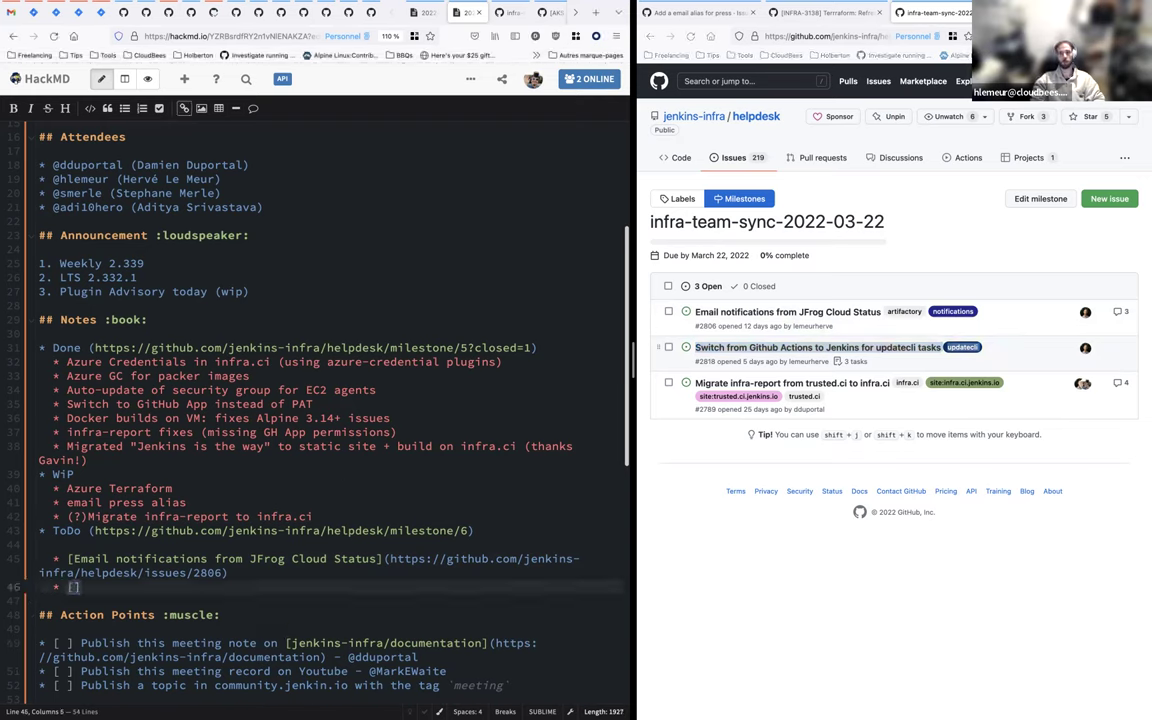
pyautogui.hotkey('ctrl', 'v')
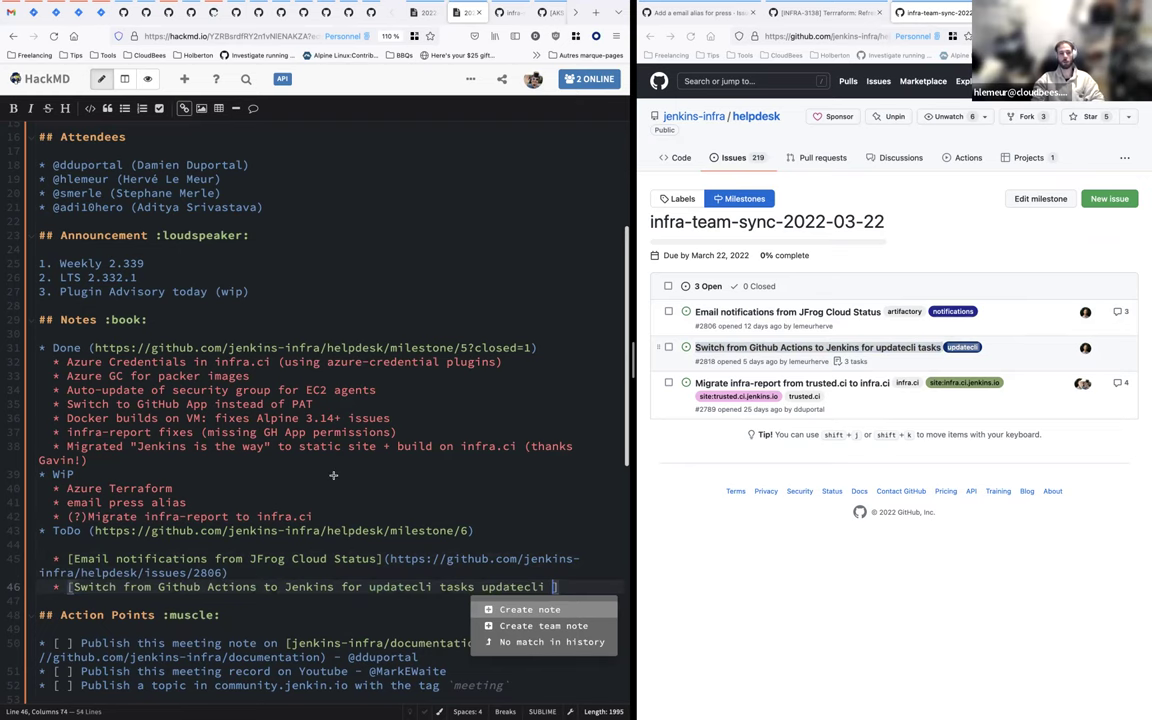
pyautogui.scroll(-2, 333, 476)
pyautogui.press('BackSpace')
pyautogui.write('](')
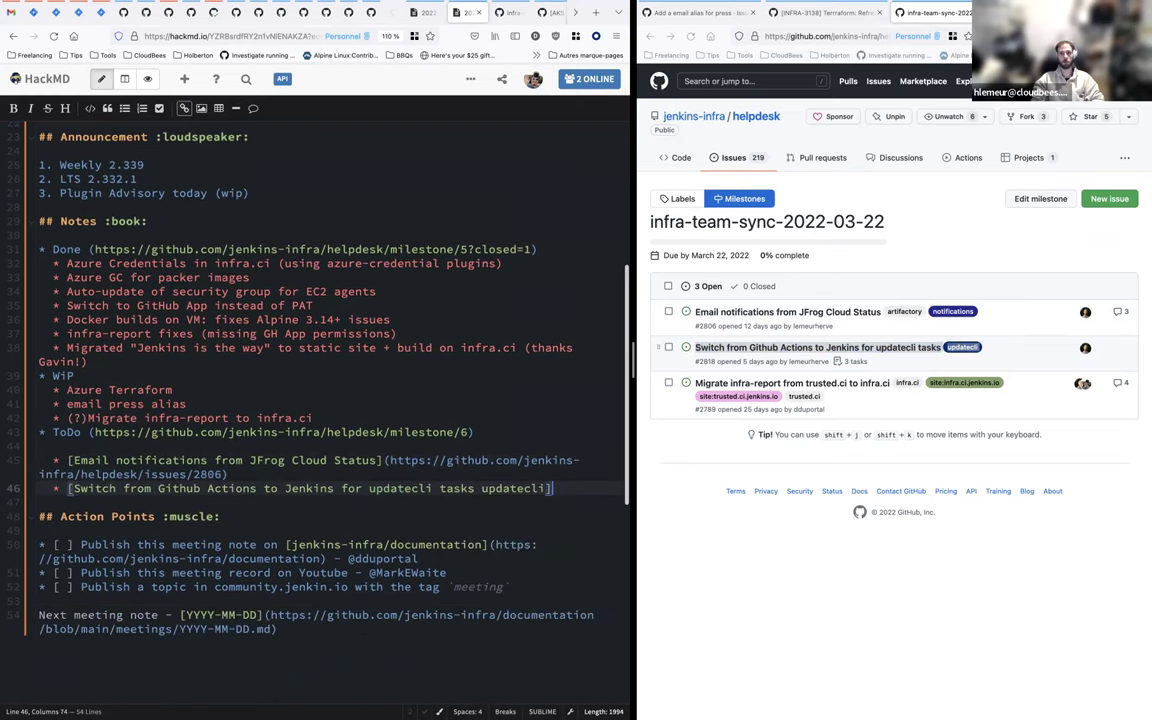
# Step: Copy the issue 2818 link address and duplicate the new ToDo line
pyautogui.rightClick(833, 358)
pyautogui.click(860, 449)
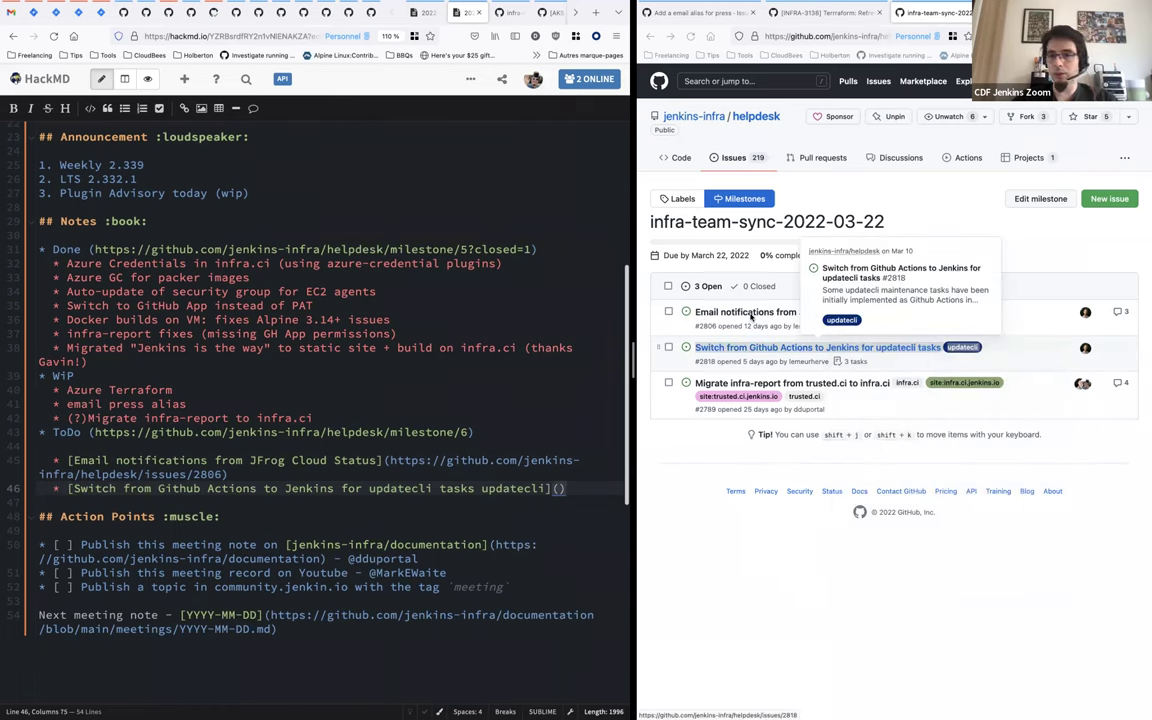
pyautogui.hotkey('ctrl', 'shift', 'd')
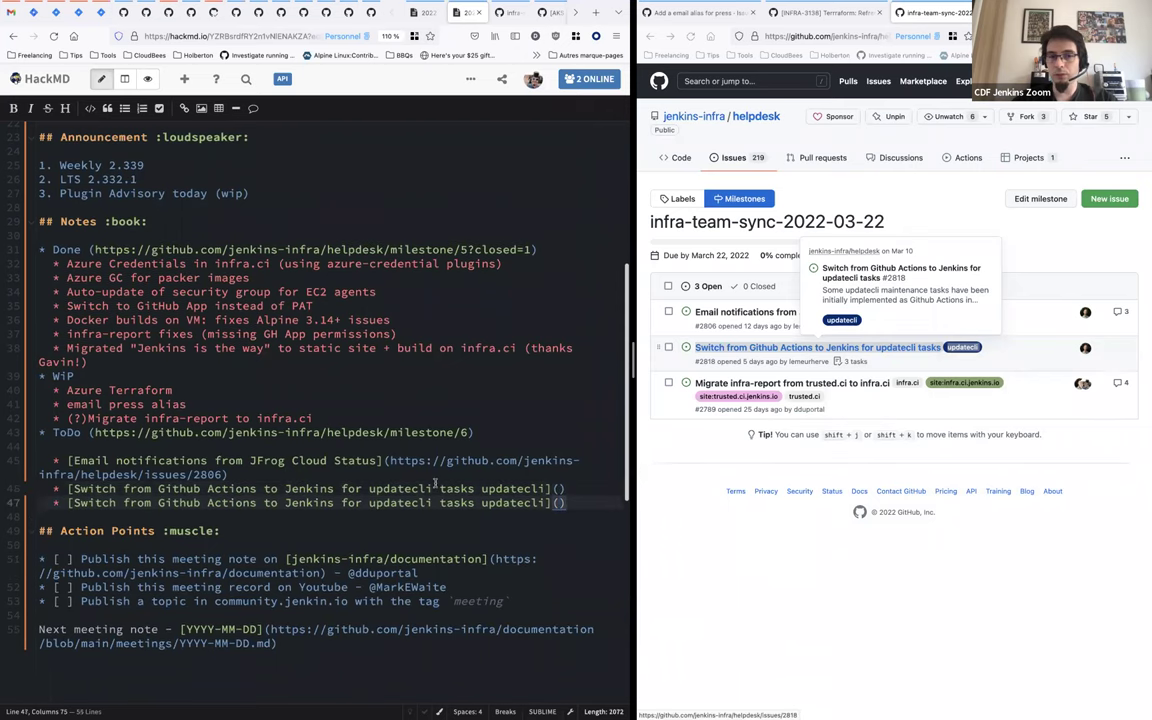
pyautogui.rightClick(757, 347)
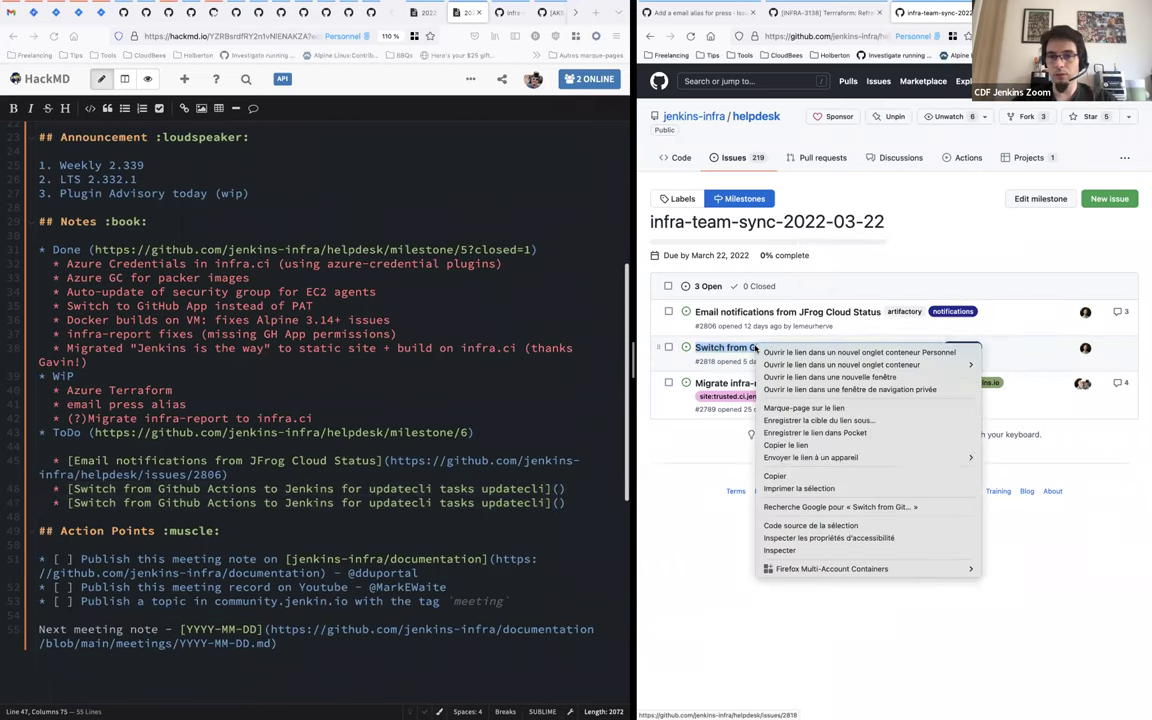
pyautogui.click(802, 446)
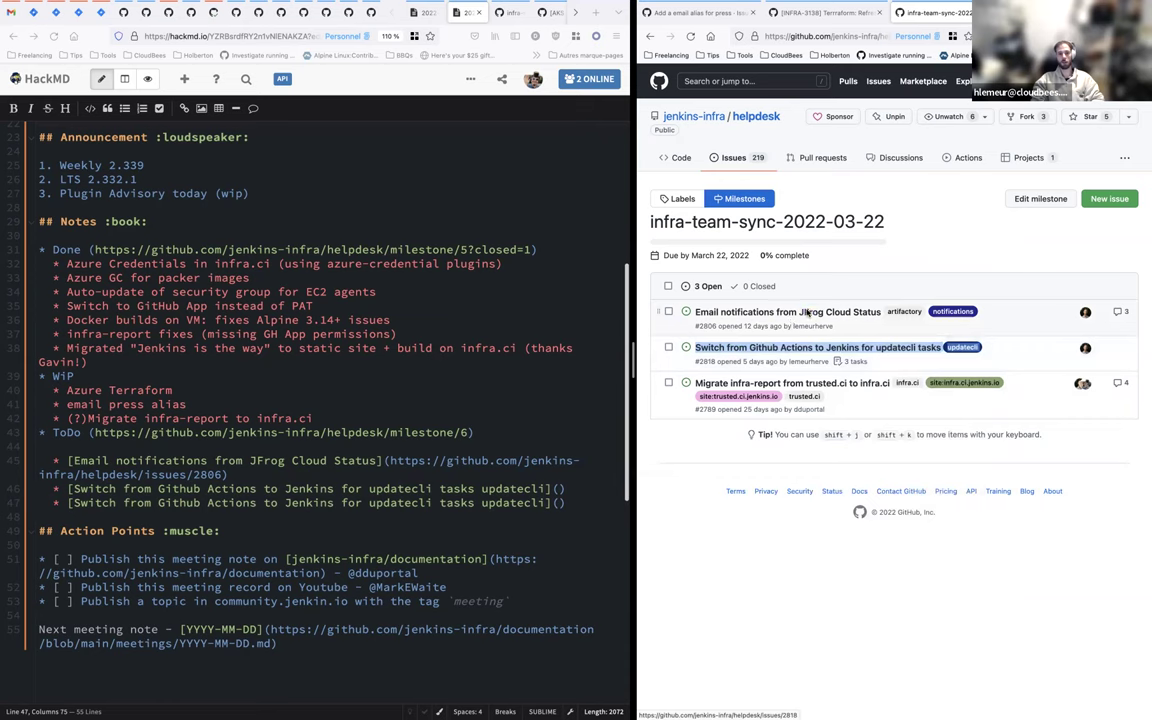
# Step: Check the JFrog Cloud Status issue, then paste the issue 2818 URL into the link parentheses
pyautogui.click(850, 312)
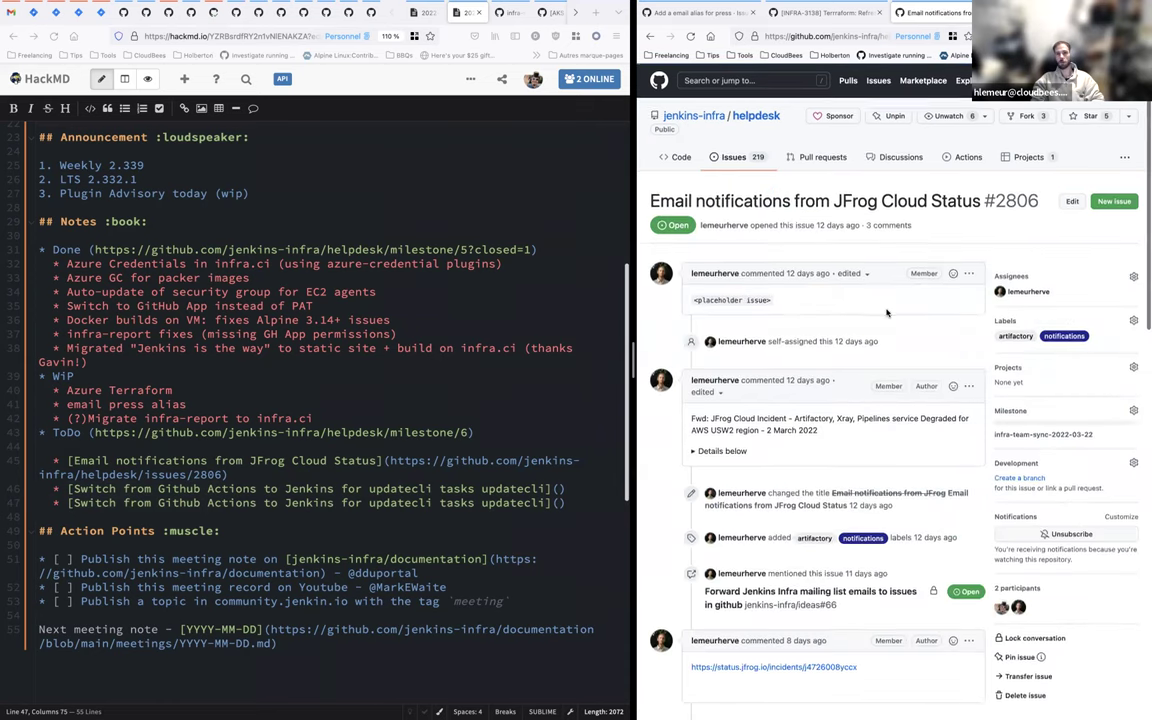
pyautogui.scroll(-5, 1018, 269)
pyautogui.scroll(-2, 1018, 269)
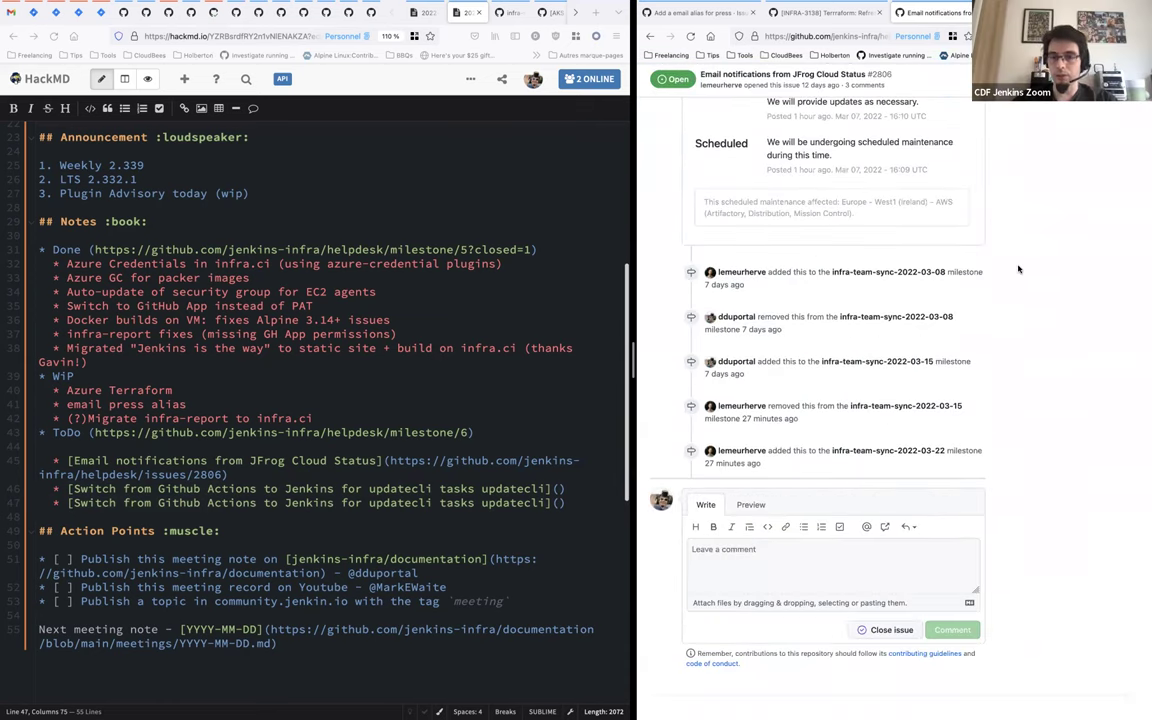
pyautogui.hotkey('alt', 'Left')
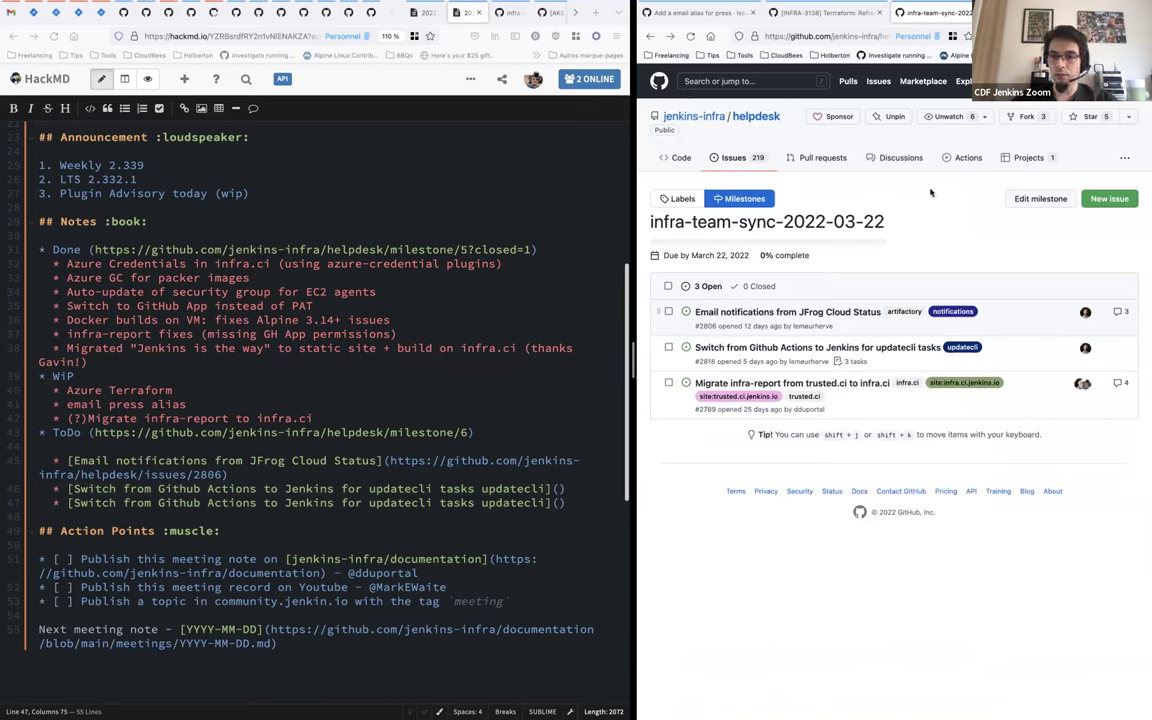
pyautogui.click(571, 489)
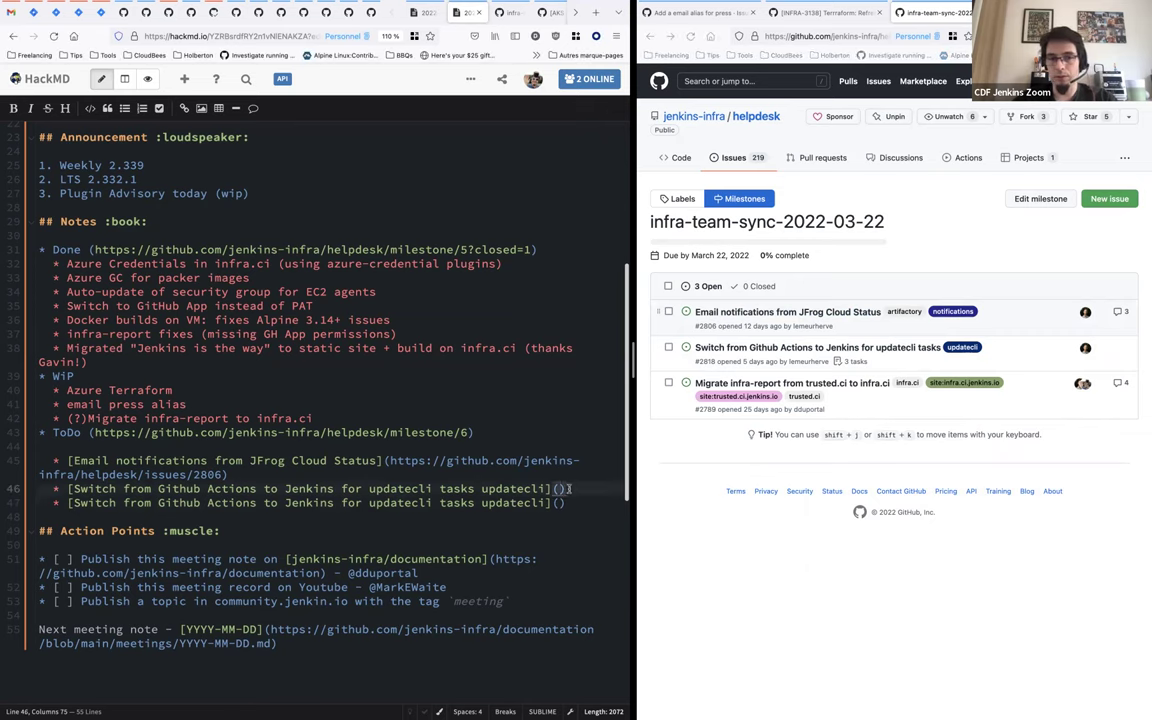
pyautogui.write('https://github.com/jenkins-infra/helpdesk/issues/2818')
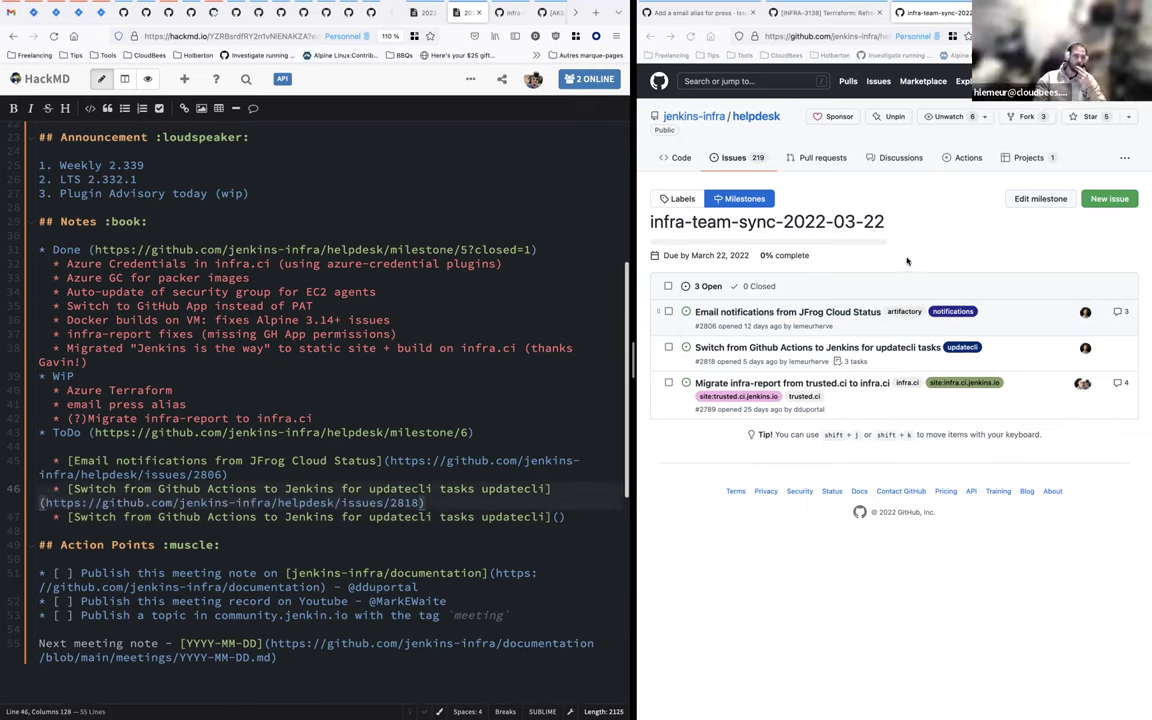
# Step: Drag the JFrog Cloud Status issue to the bottom of the milestone's issue list
pyautogui.moveTo(824, 318)
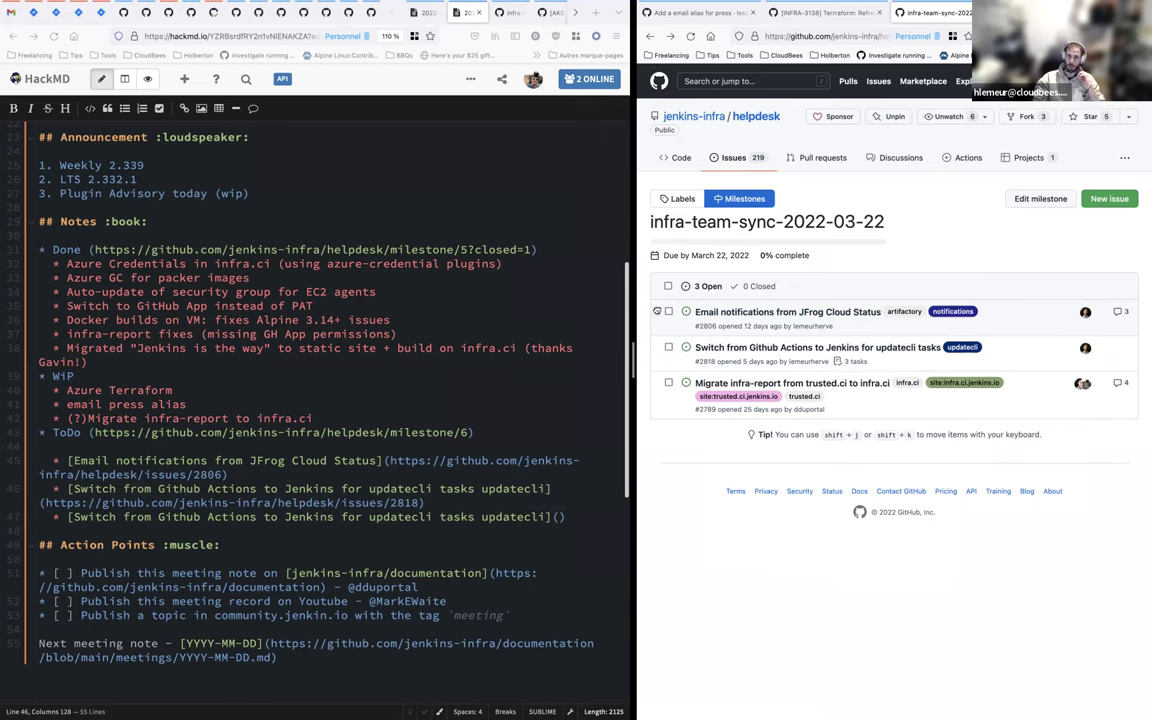
pyautogui.moveTo(657, 340); pyautogui.dragTo(658, 395)
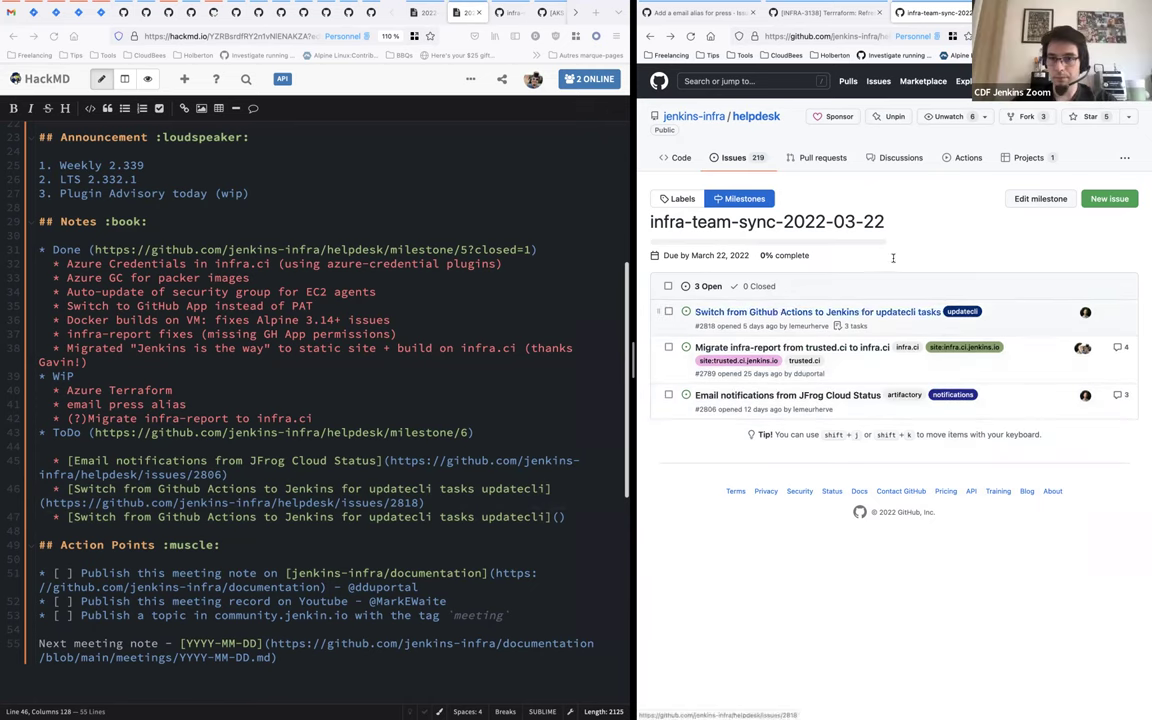
pyautogui.moveTo(724, 314)
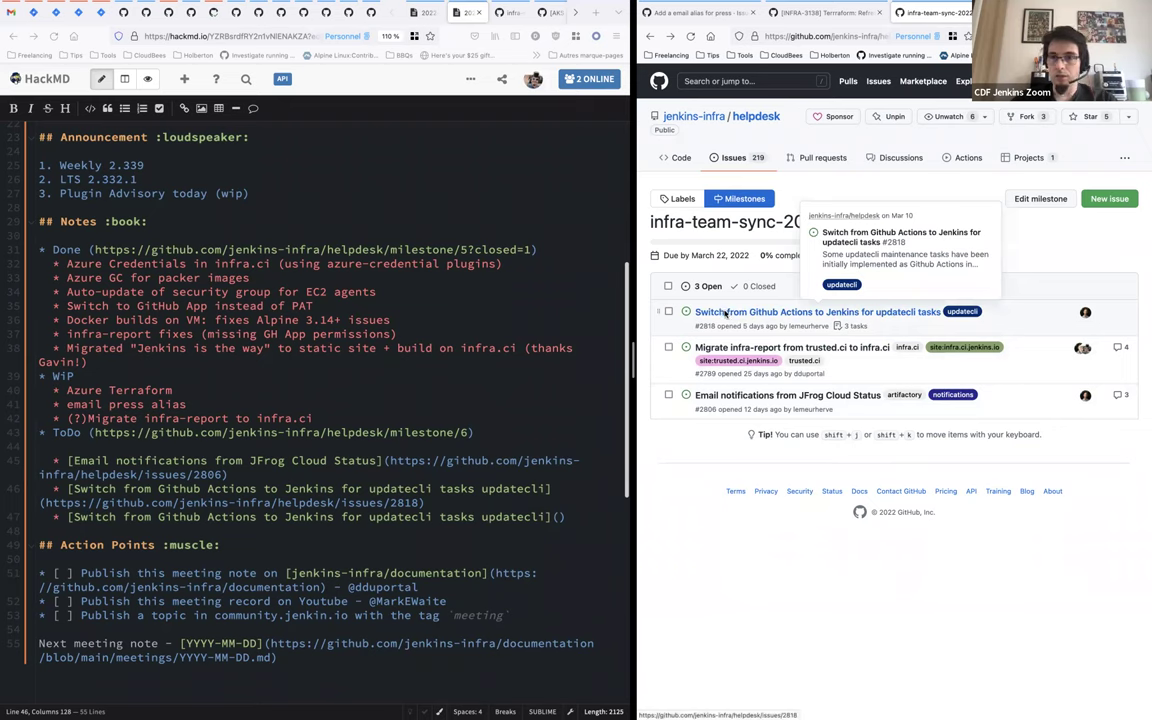
pyautogui.click(462, 503)
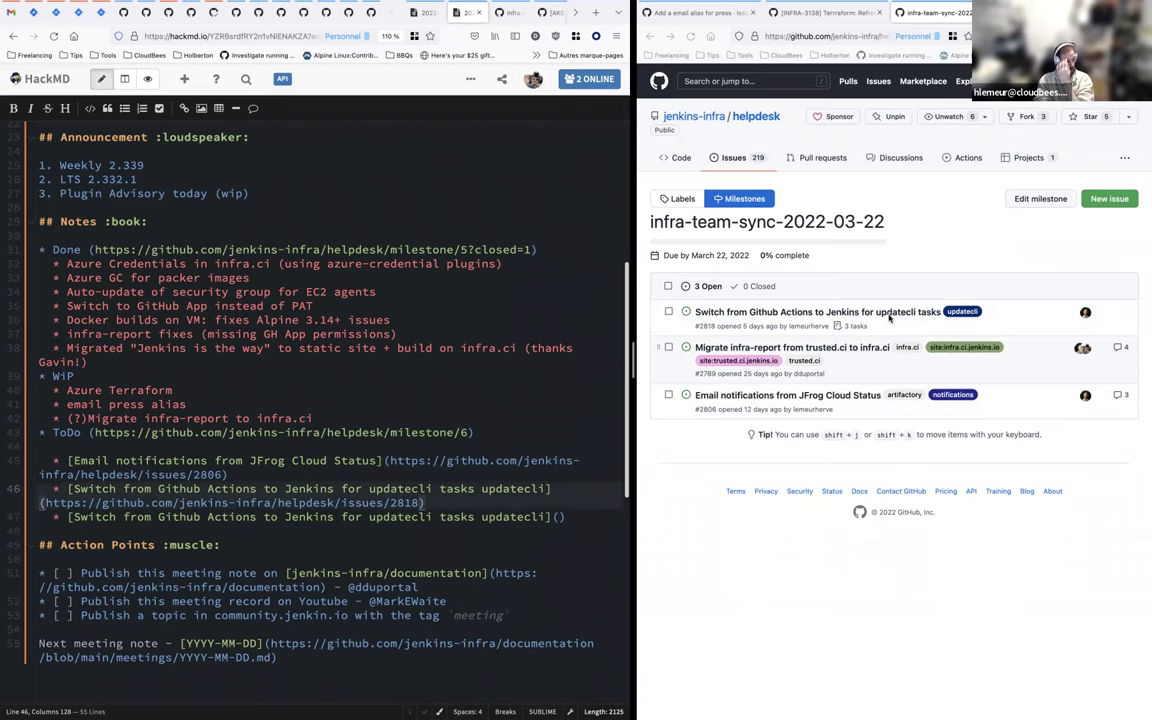
pyautogui.rightClick(805, 311)
pyautogui.press('Escape')
# Step: Open issue #2818 and scroll through its description, three tasks and comments
pyautogui.click(805, 311)
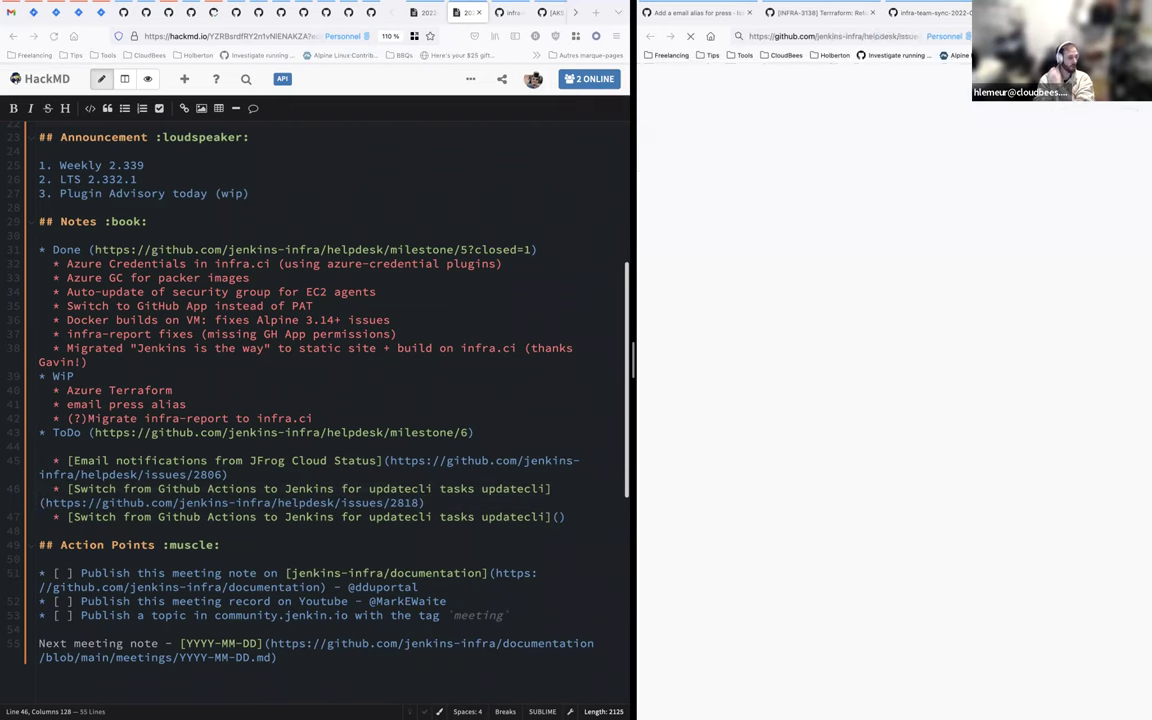
pyautogui.scroll(-1, 900, 300)
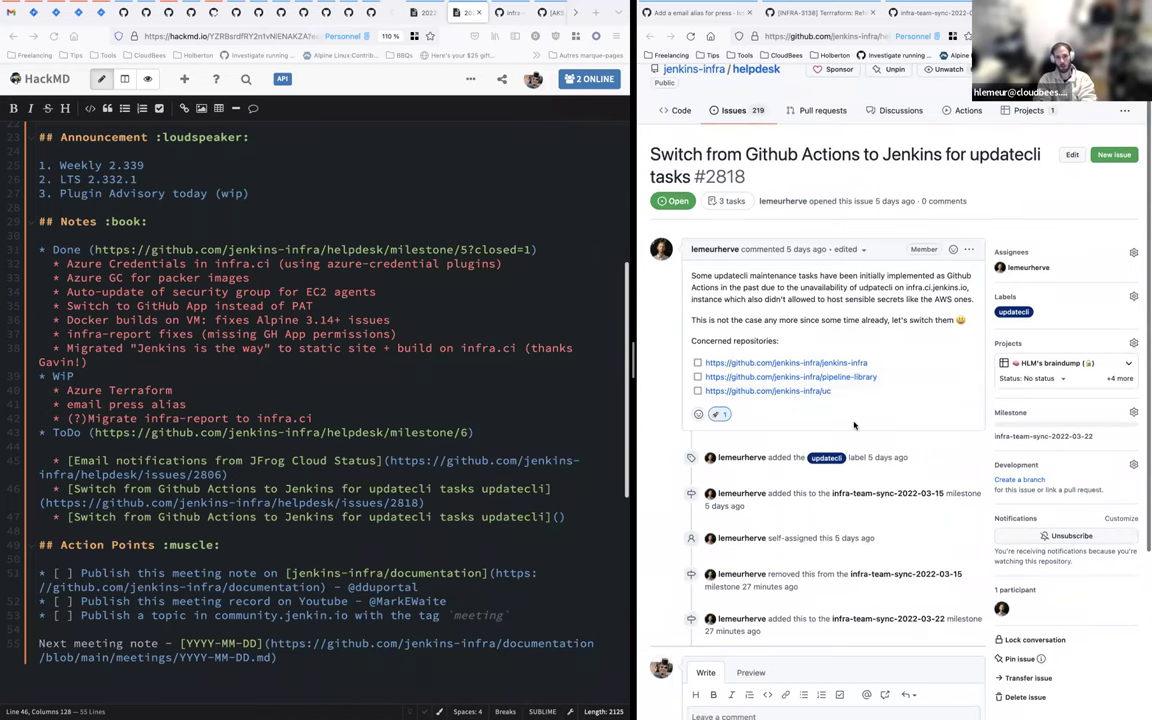
pyautogui.scroll(-1, 913, 427)
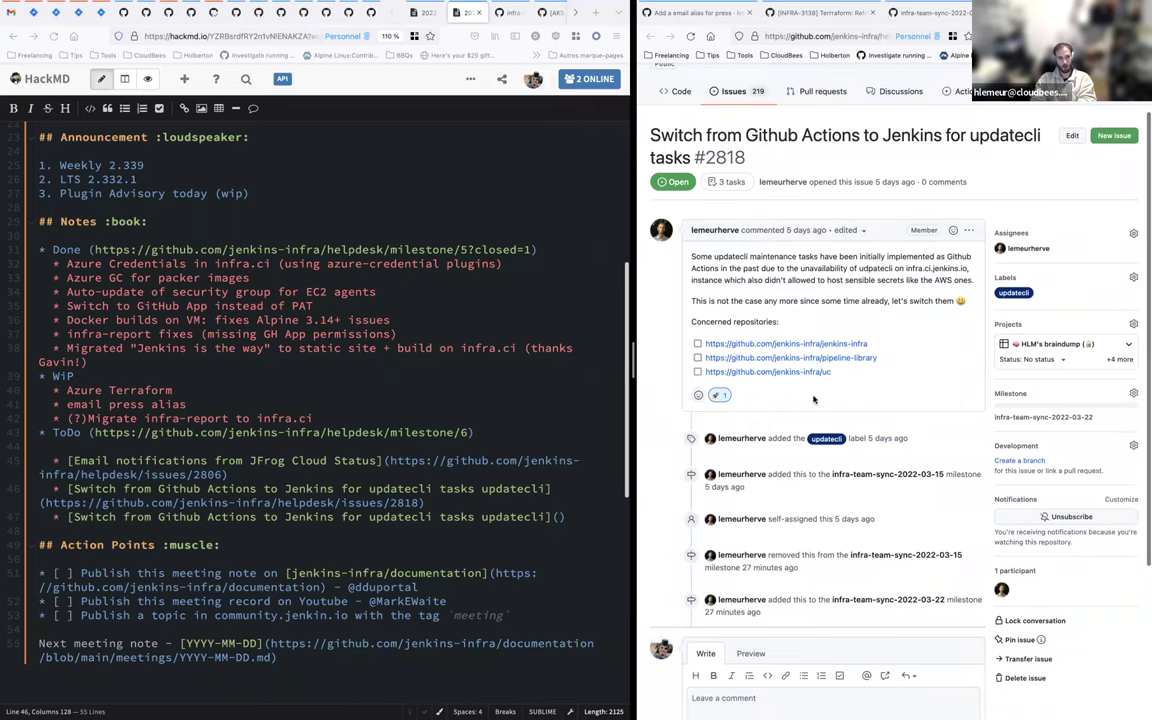
pyautogui.scroll(-3, 815, 390)
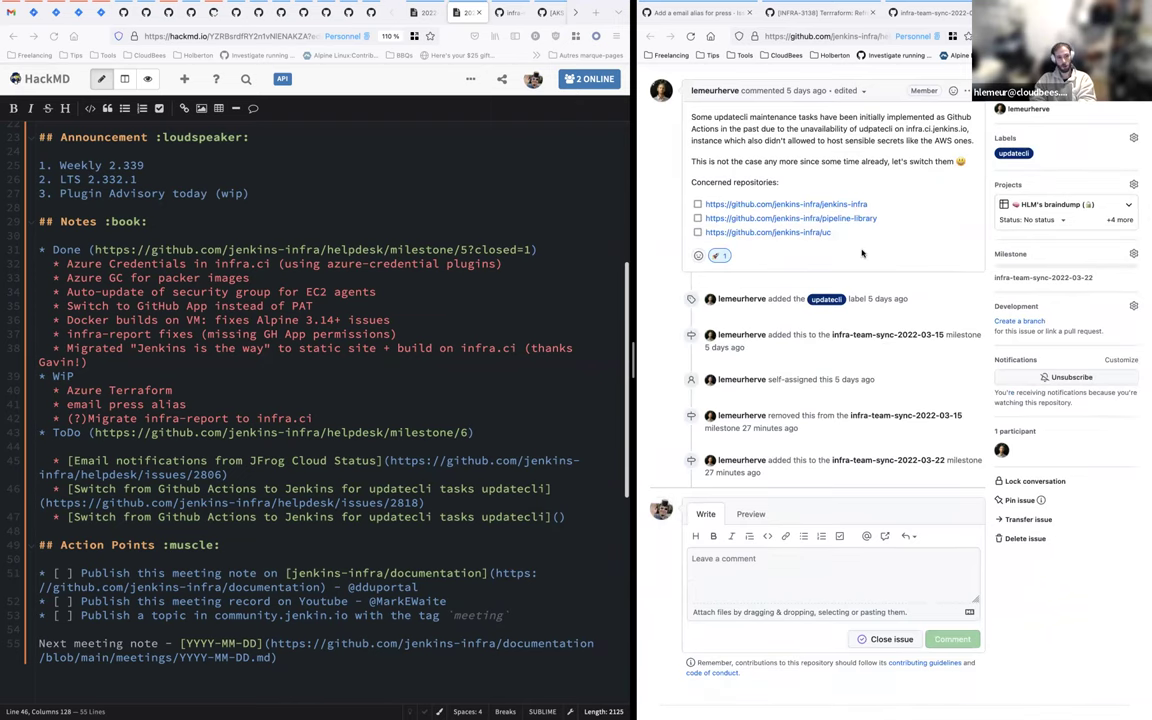
pyautogui.scroll(-1, 862, 253)
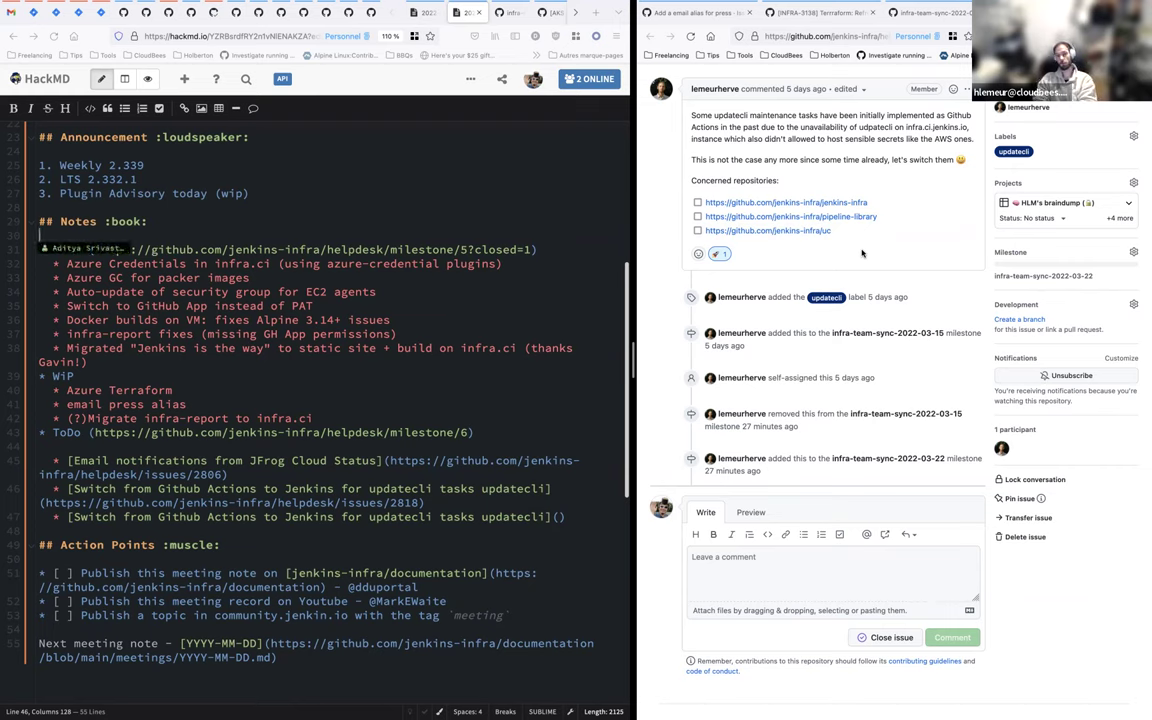
pyautogui.press('XF86MonBrightnessDown')
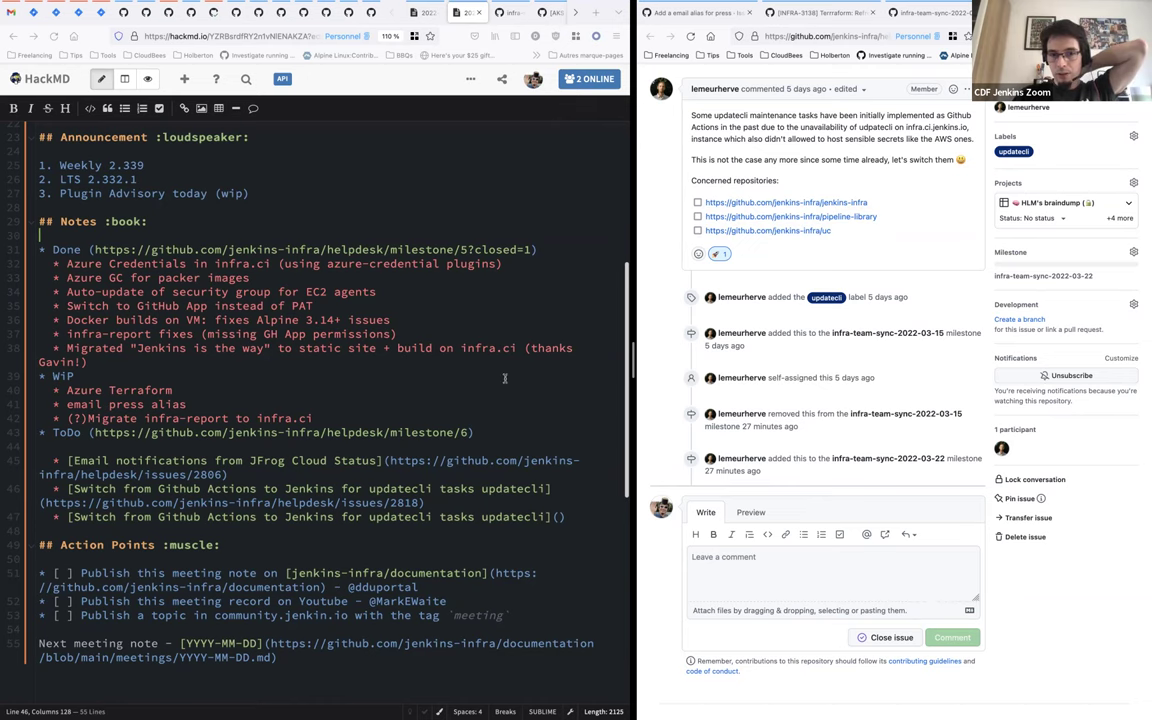
pyautogui.scroll(2, 836, 226)
# Step: Add a second assignee to issue #2818
pyautogui.click(1134, 180)
pyautogui.click(1022, 309)
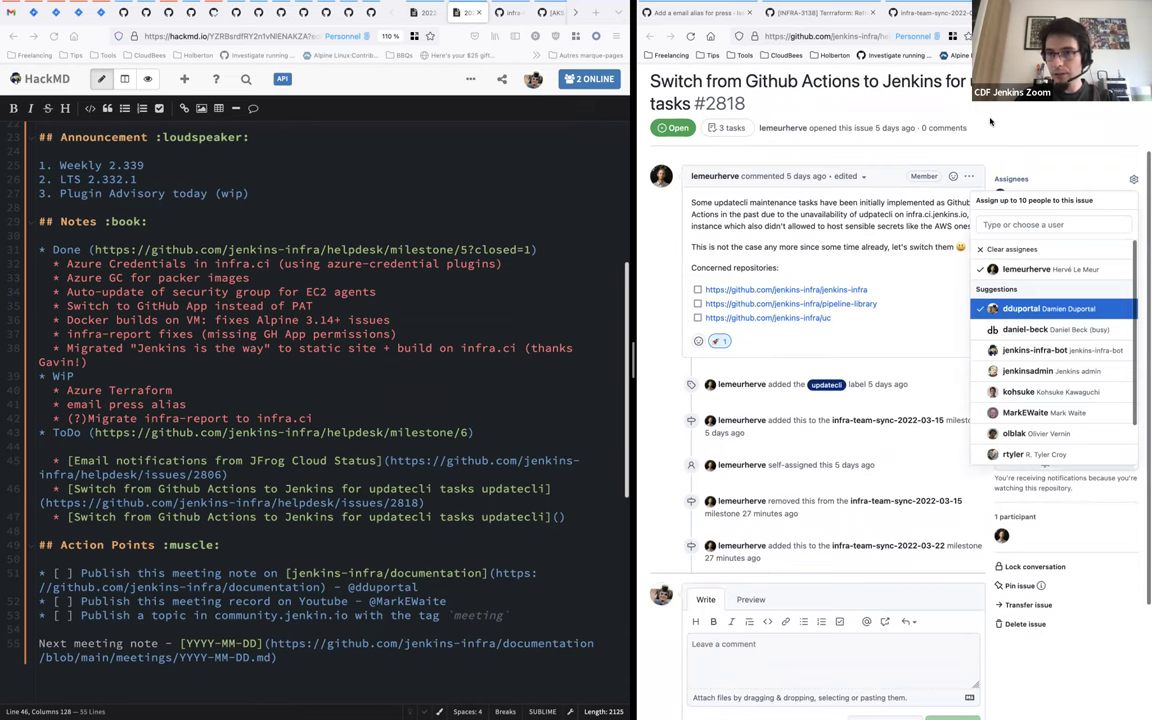
pyautogui.click(891, 107)
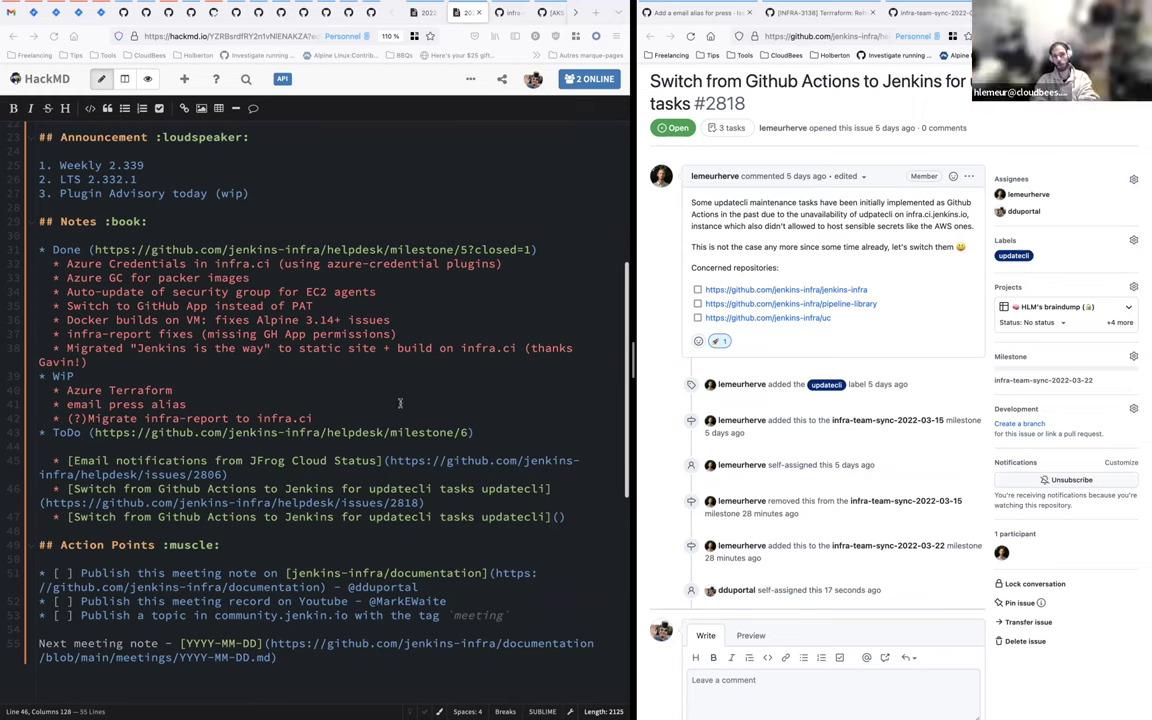
# Step: Start an empty indented sub-bullet under the 2818 ToDo link in the notes
pyautogui.click(448, 401)
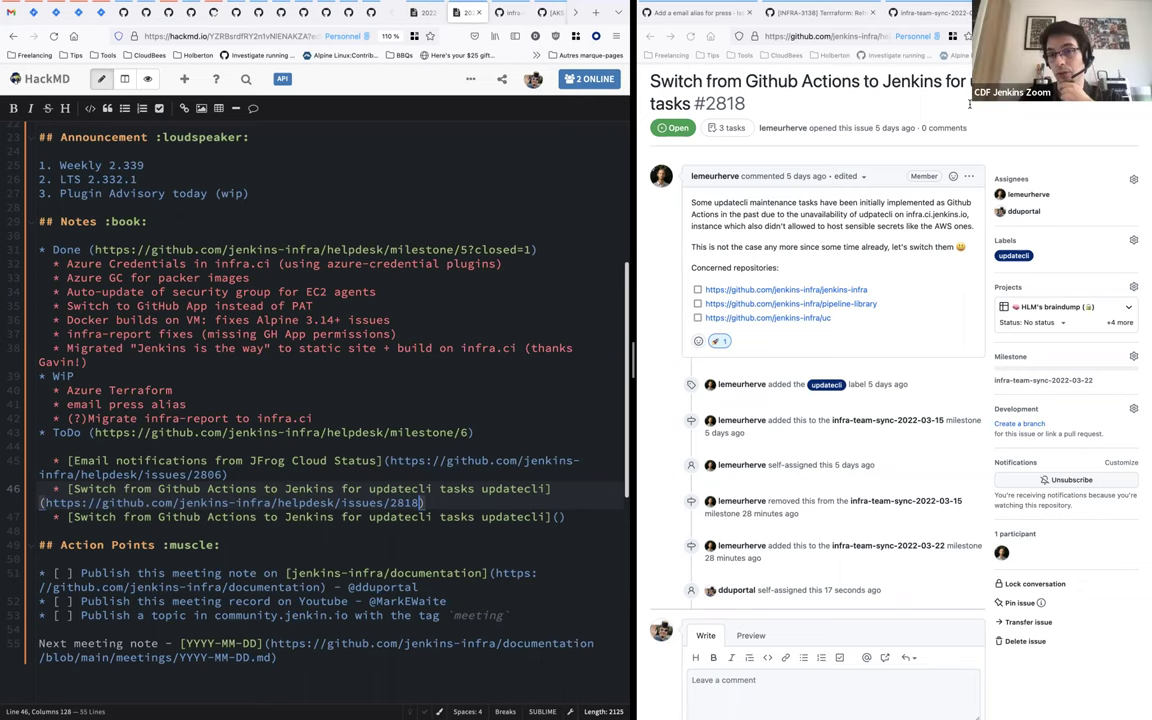
pyautogui.scroll(1, 963, 107)
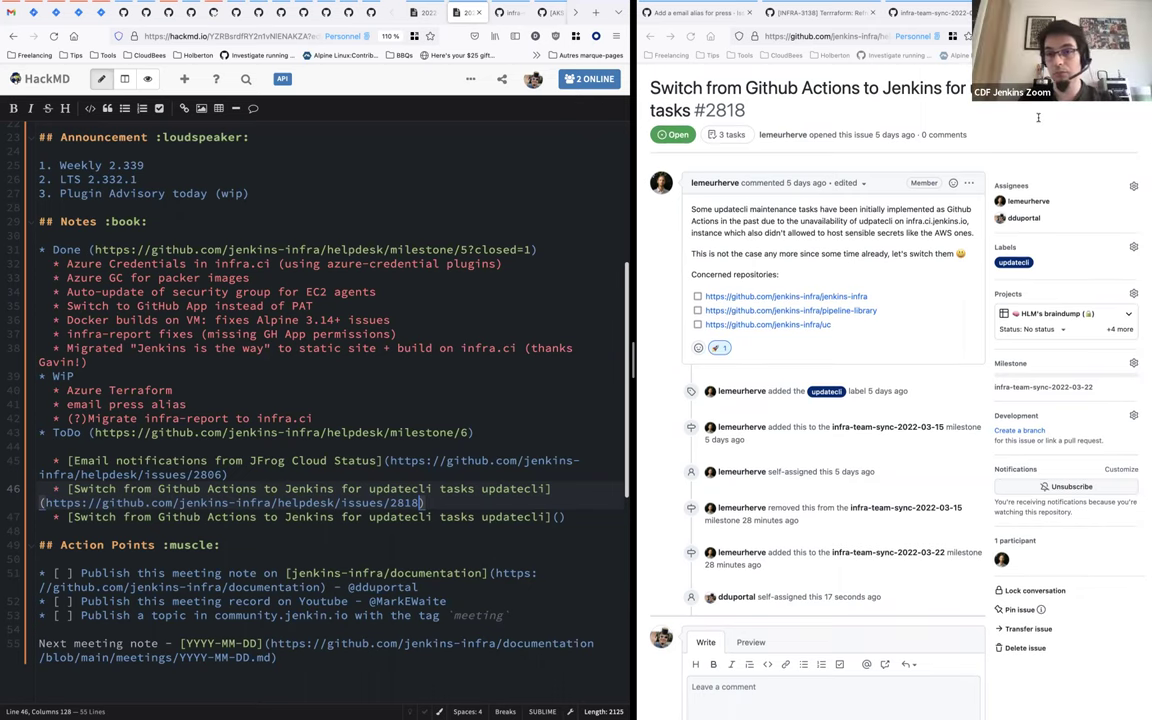
pyautogui.click(1019, 133)
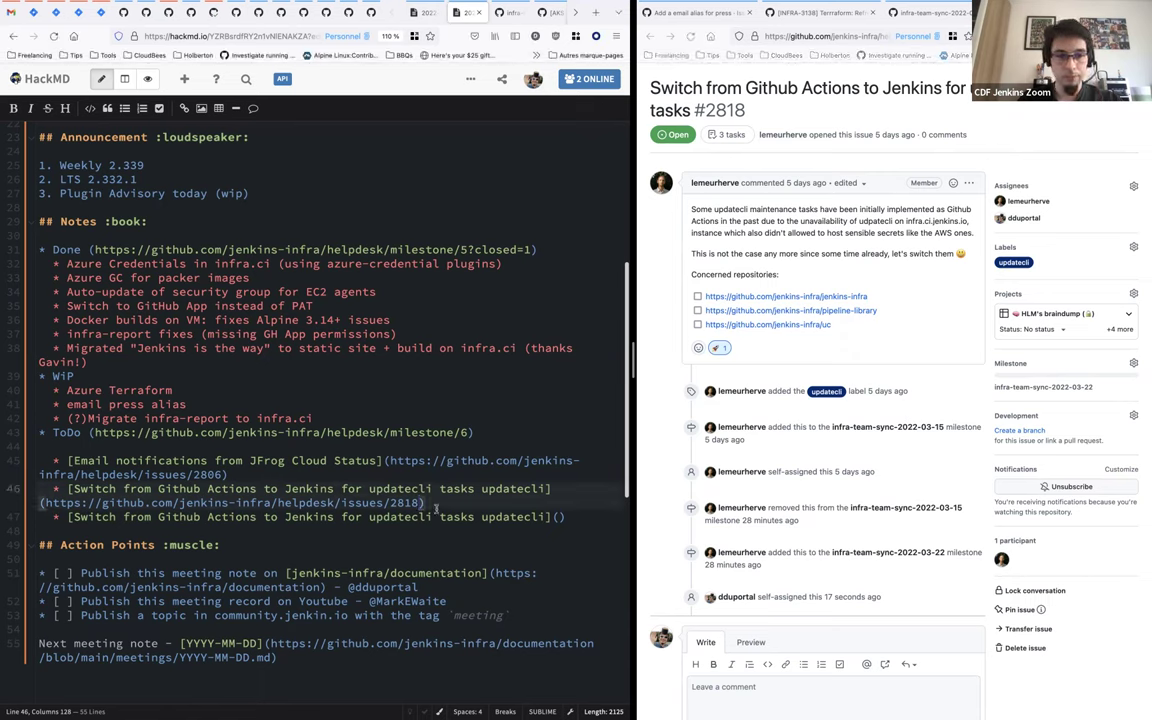
pyautogui.press('Right')
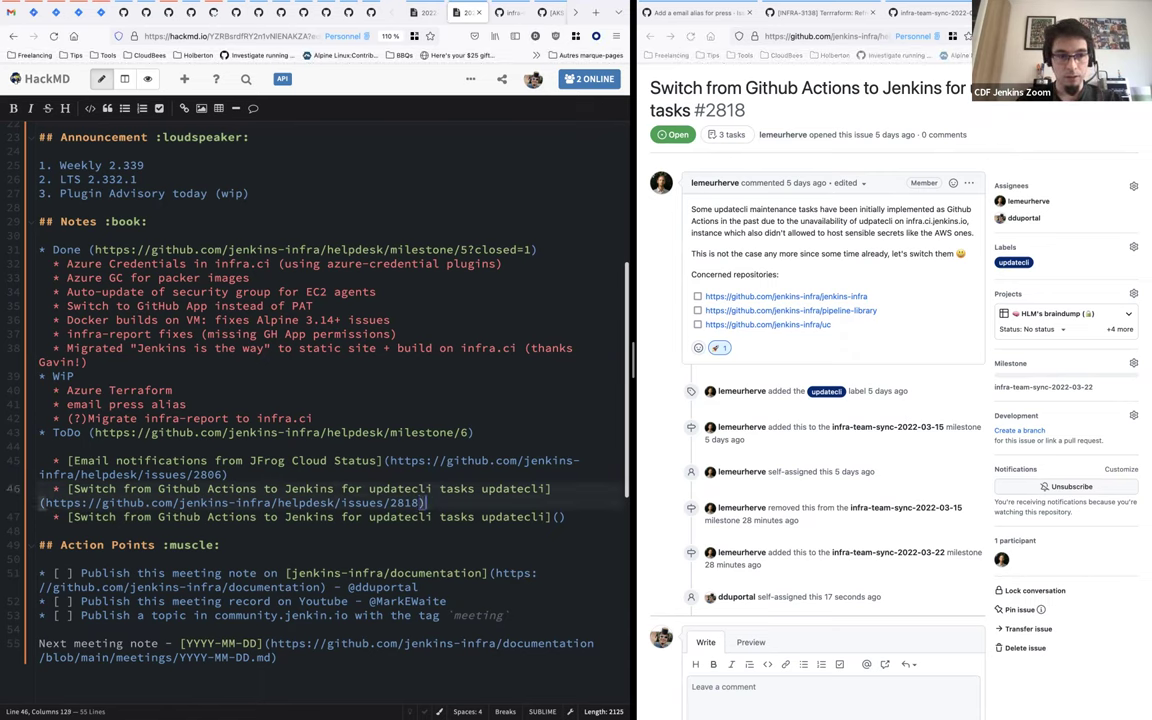
pyautogui.press('Return')
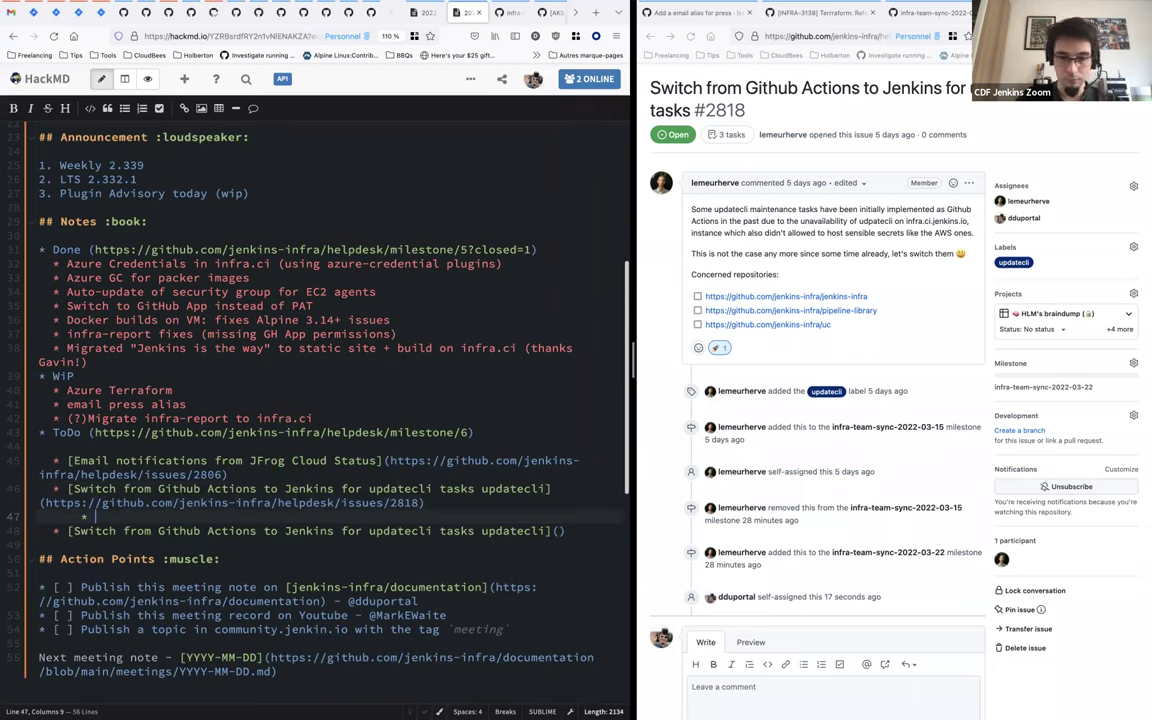
# Step: Write the sub-note 'Should it be done after or before "multibranch job only for updatecli on infra.ci'
pyautogui.write('Should')
pyautogui.press('BackSpace')
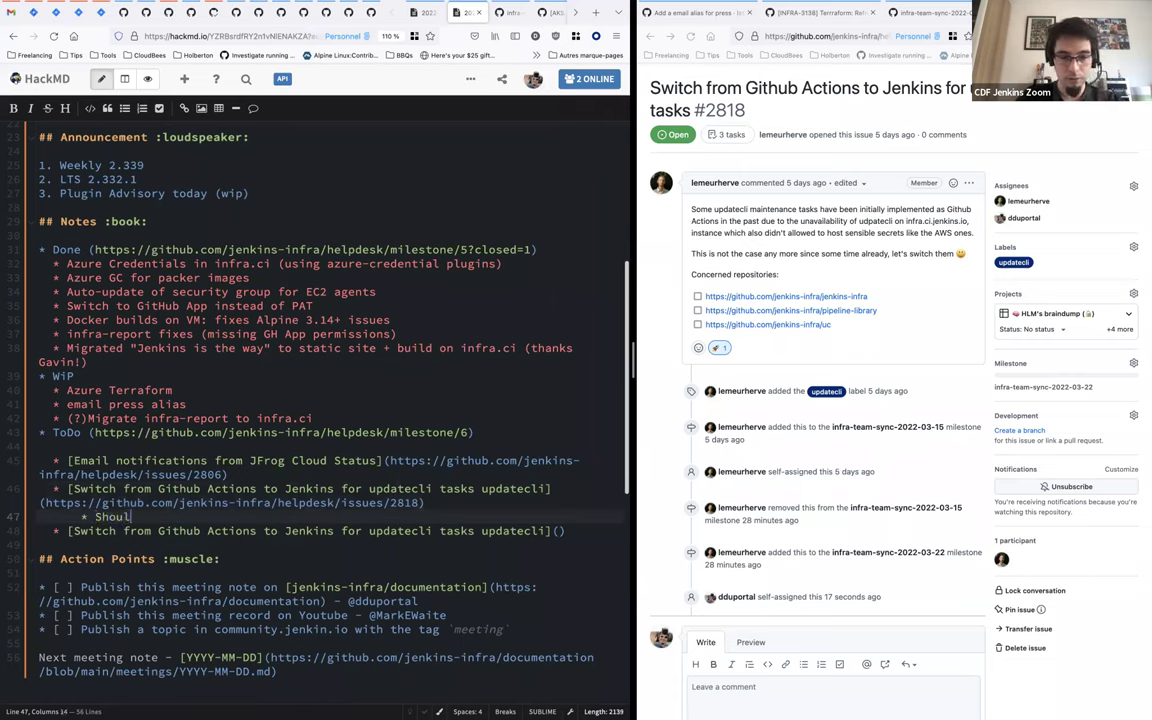
pyautogui.write('d it be done afte')
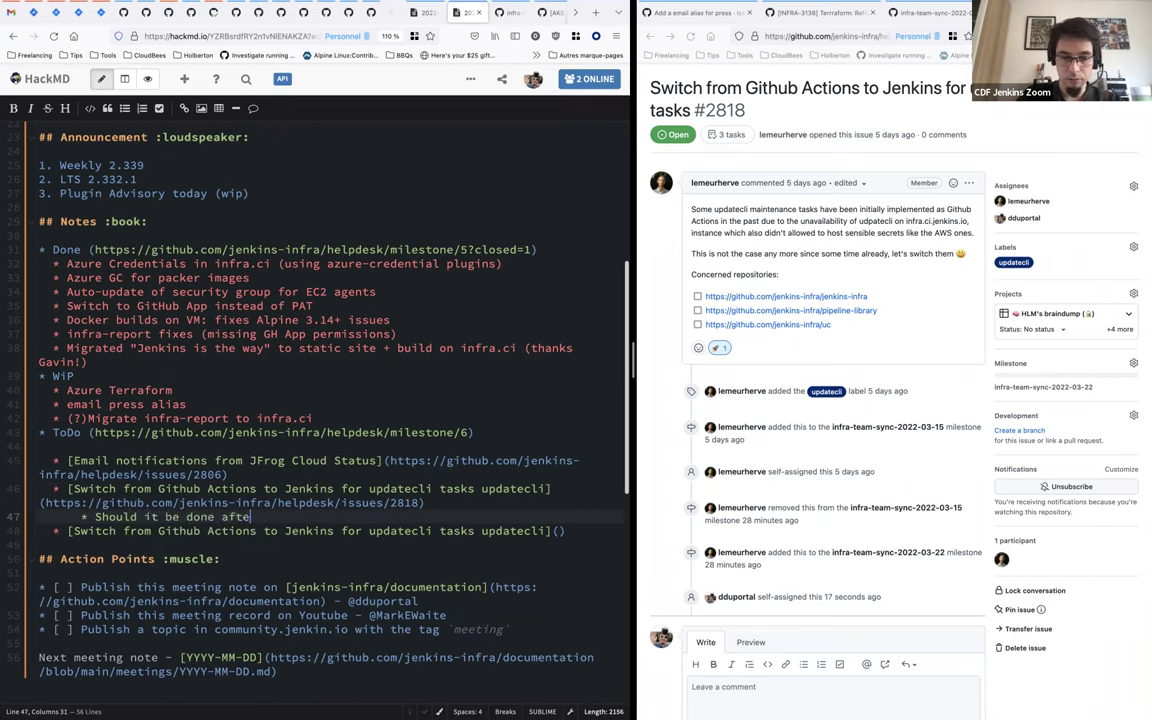
pyautogui.write('r or before')
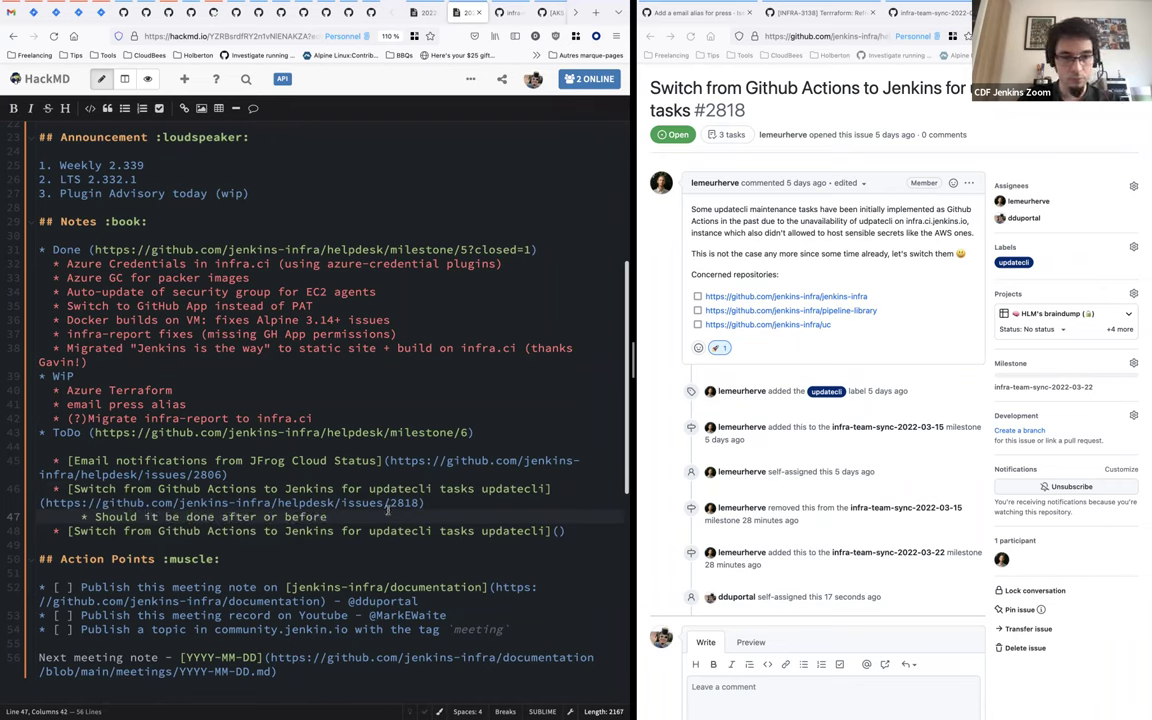
pyautogui.write(' "')
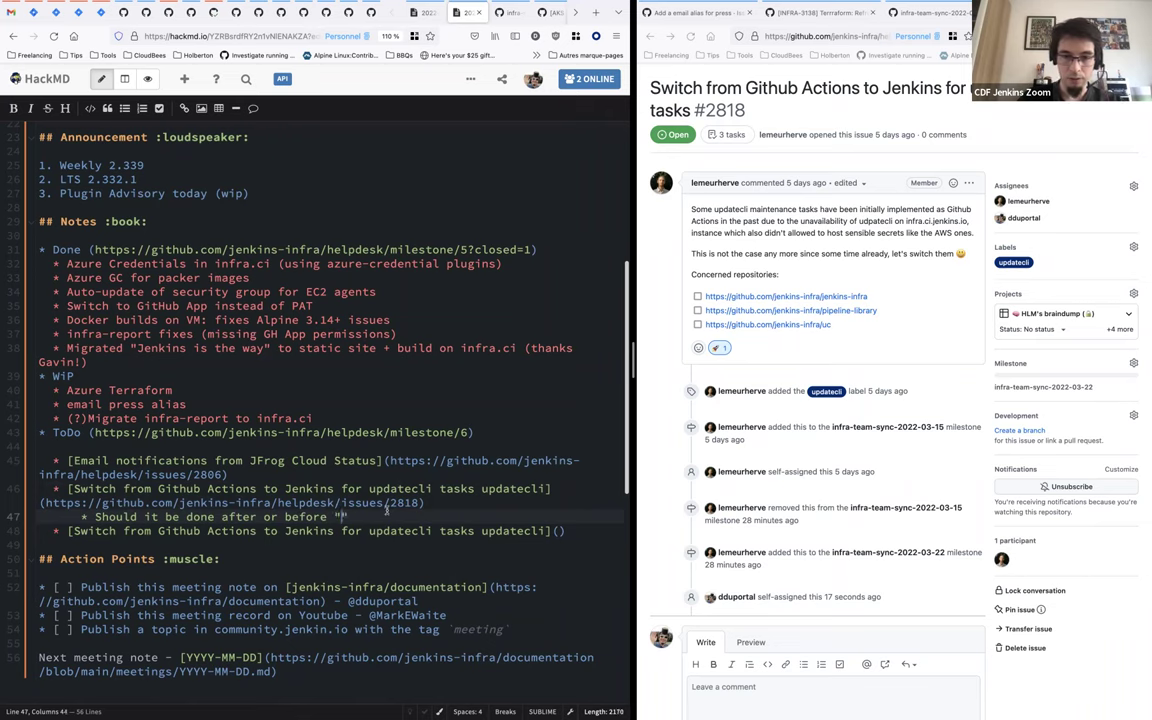
pyautogui.write('multibra')
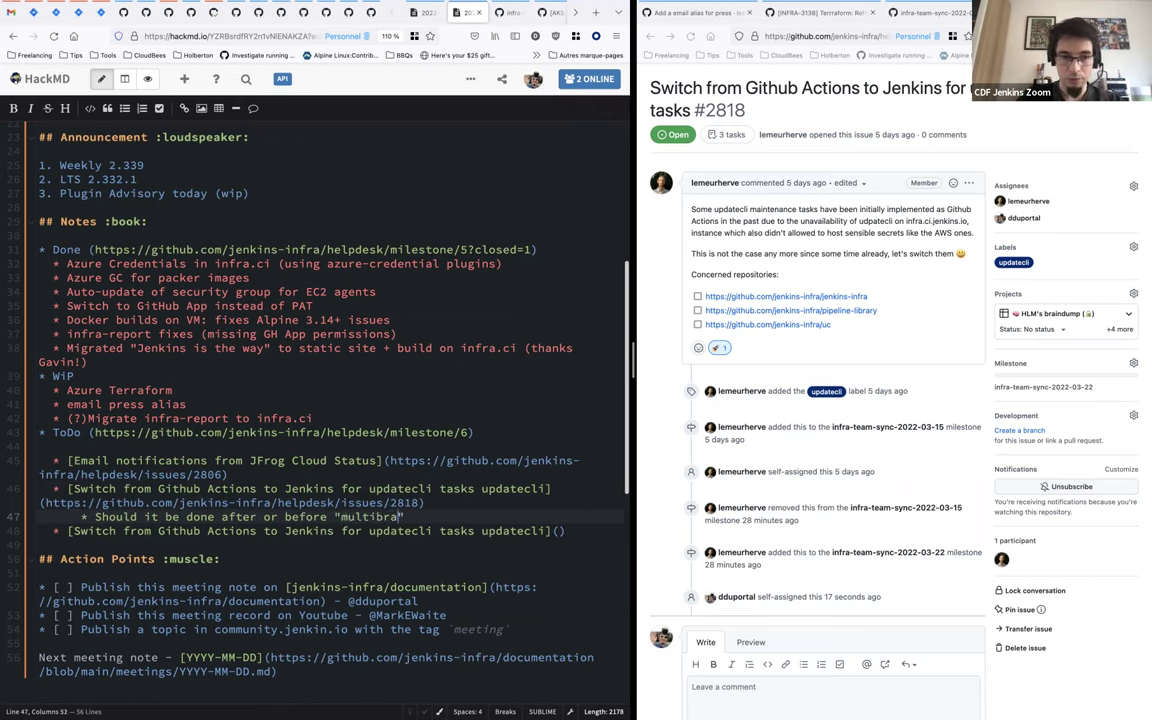
pyautogui.write('nch ')
pyautogui.write('job only fo')
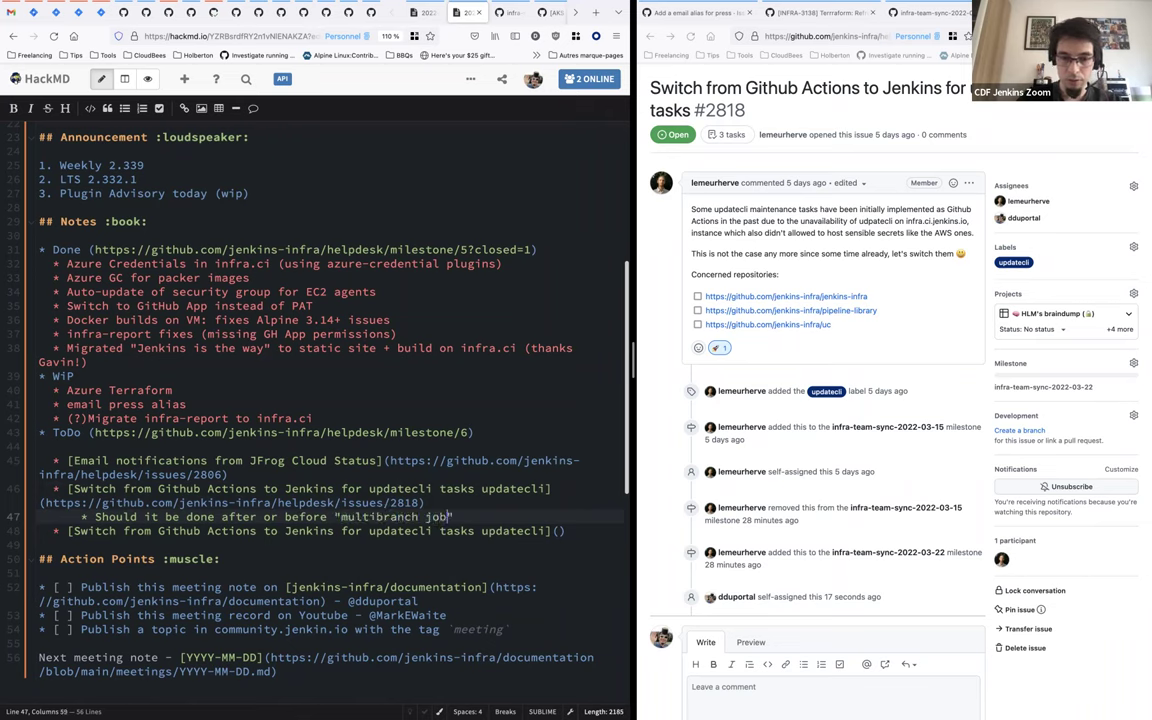
pyautogui.write('r updatec')
pyautogui.write('li on infra')
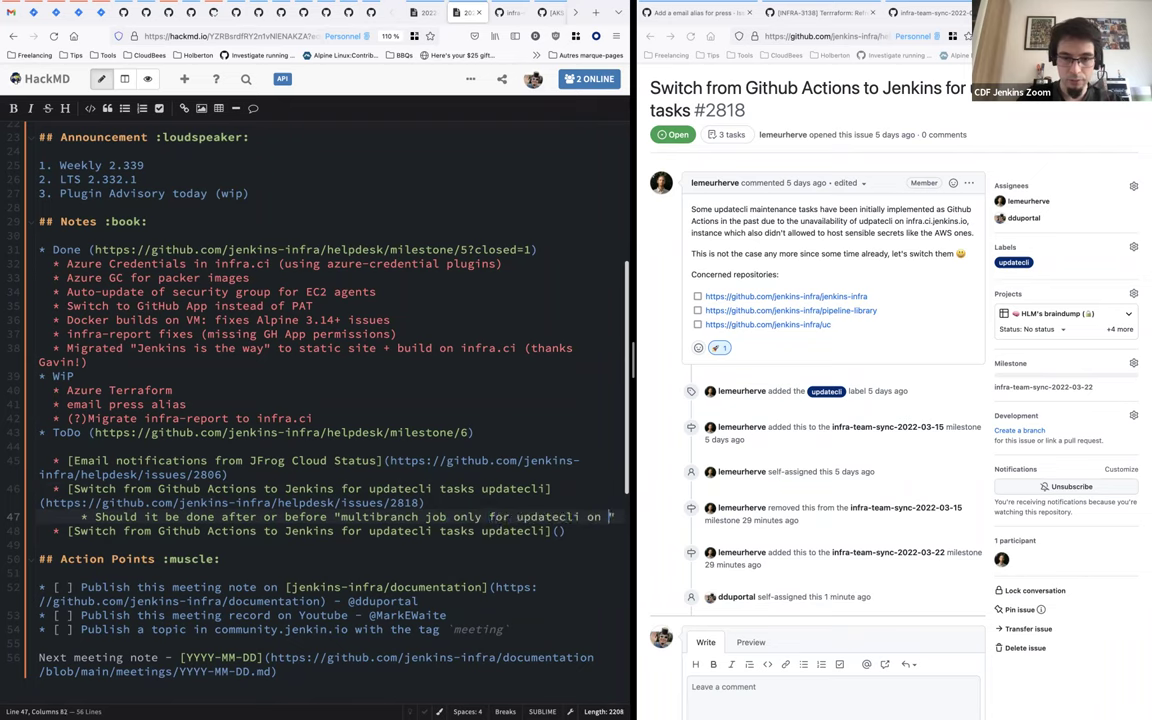
pyautogui.write('.ci')
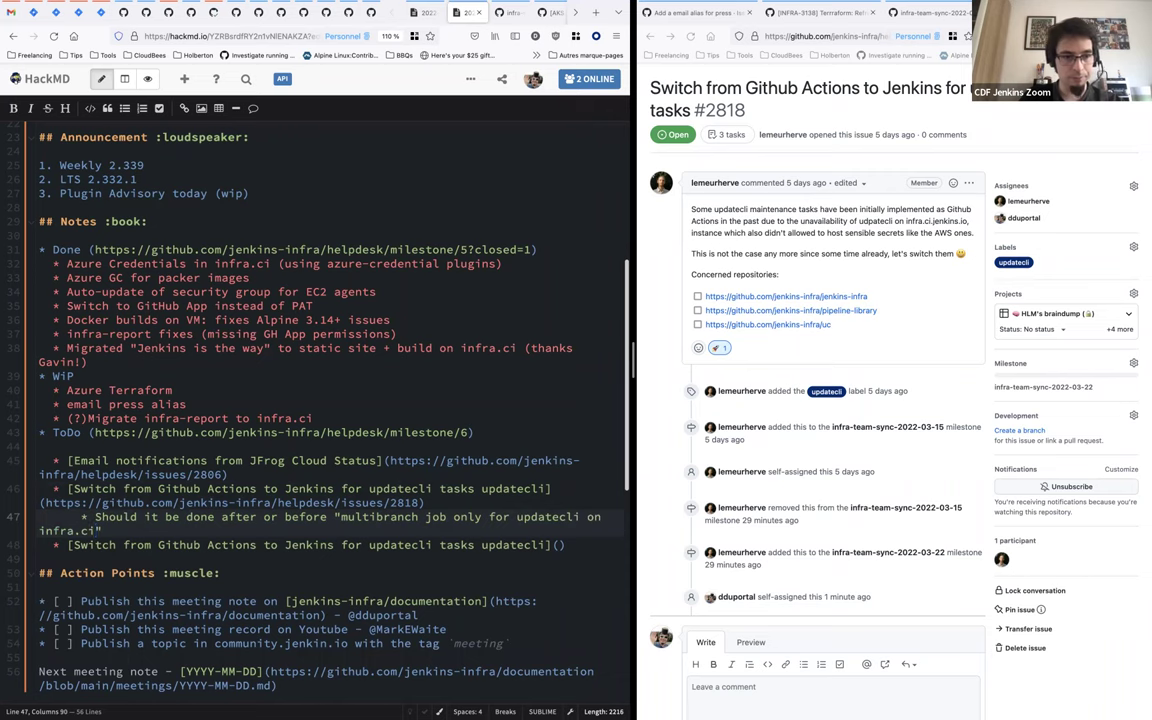
pyautogui.press('Down')
pyautogui.press('Home')
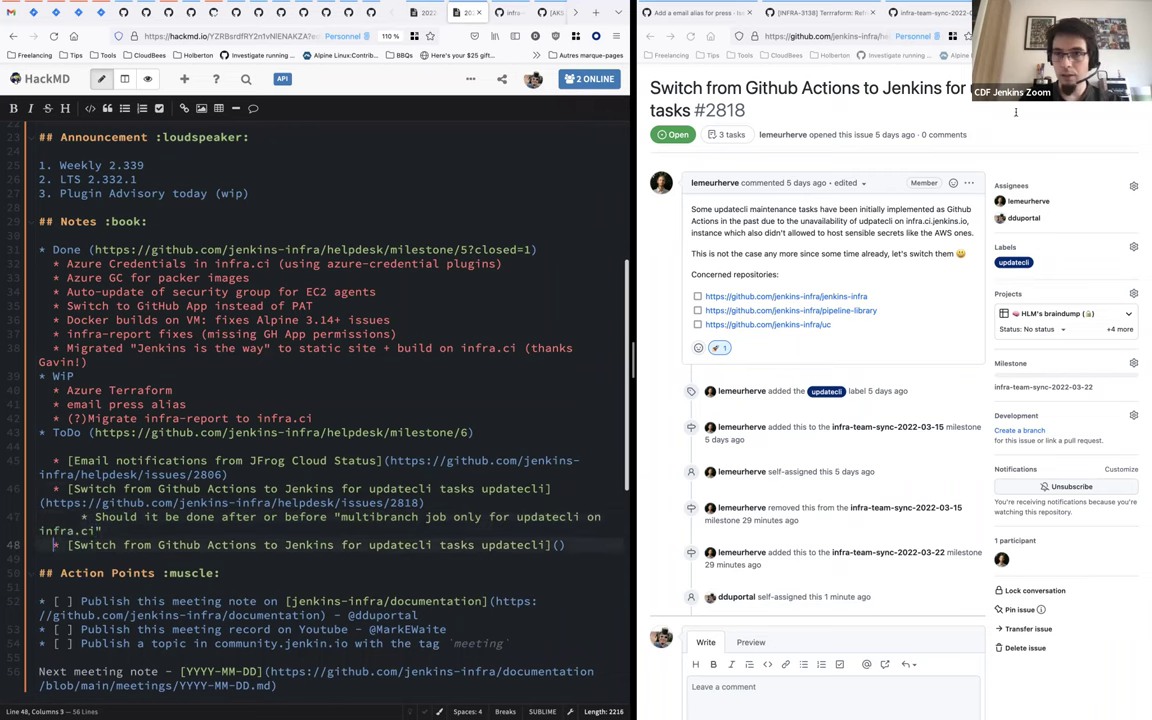
pyautogui.click(1043, 386)
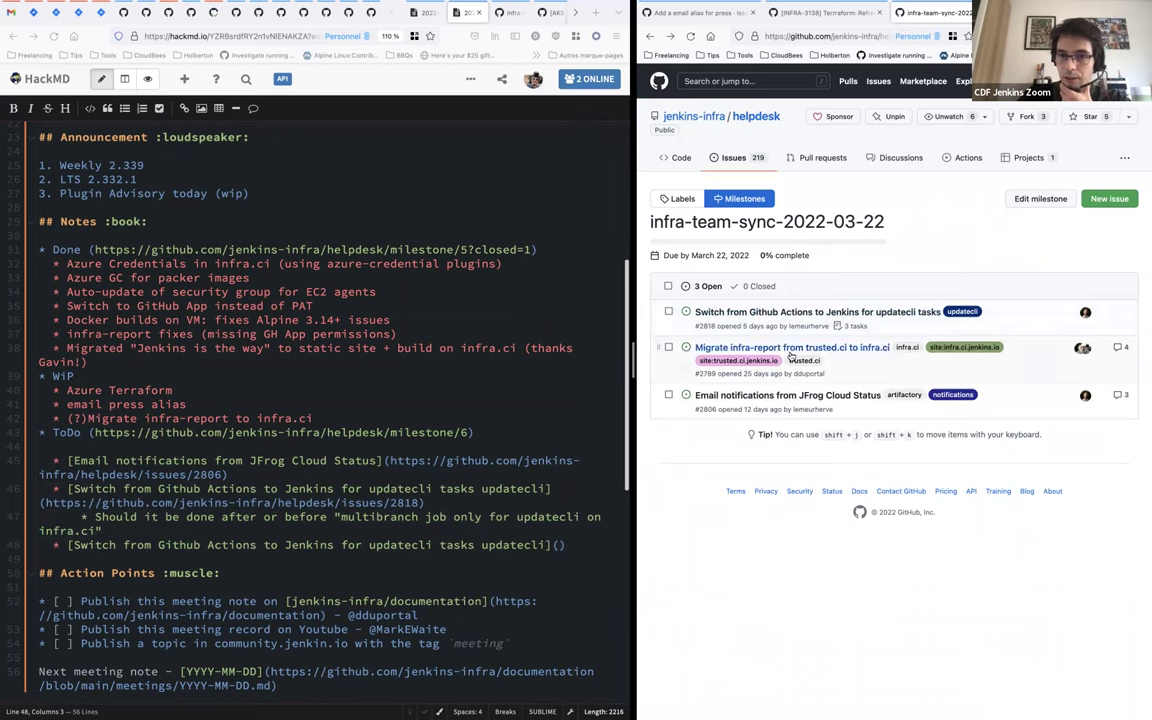
# Step: Copy the link address of the Migrate infra-report issue #2789
pyautogui.moveTo(768, 350)
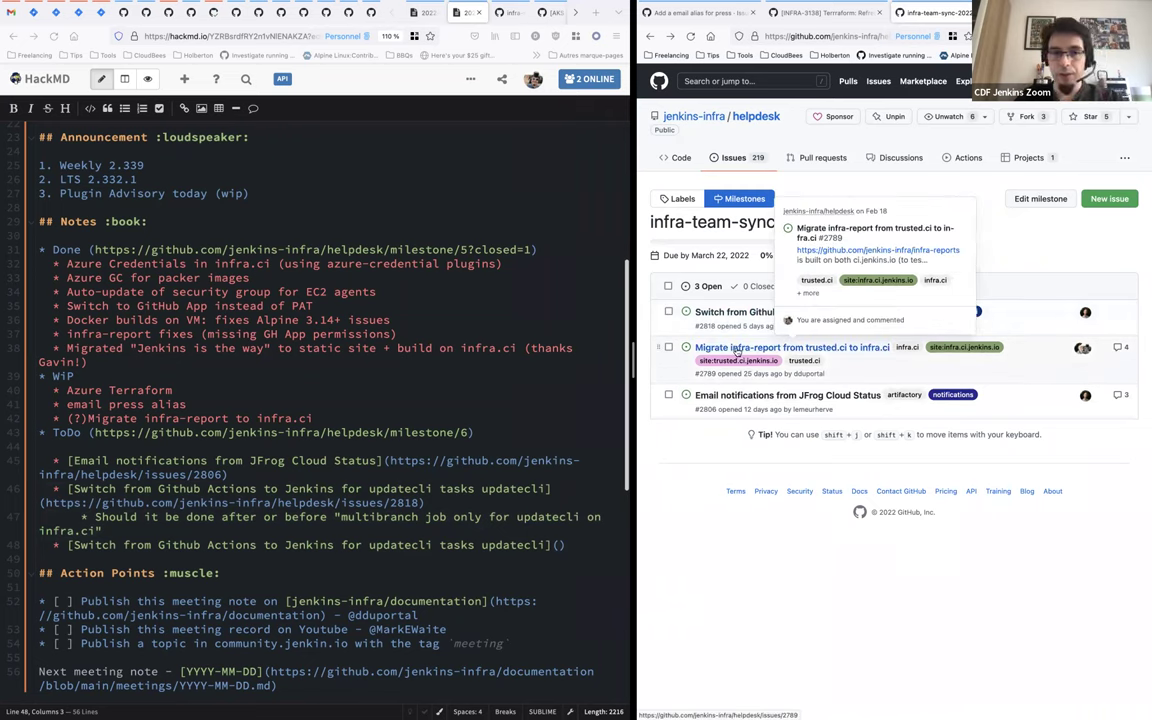
pyautogui.rightClick(737, 352)
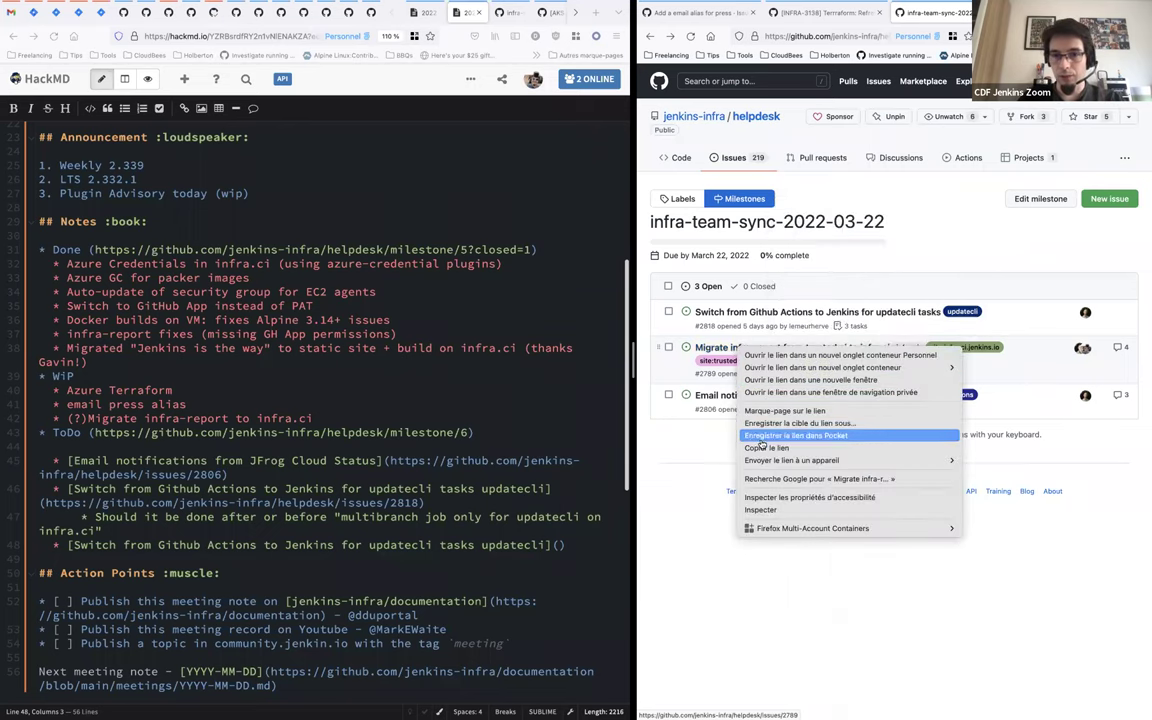
pyautogui.click(790, 503)
# Step: Replace '(?)' and make 'Migrate infra-report to infra.ci' a markdown link to issue 2789
pyautogui.click(79, 418)
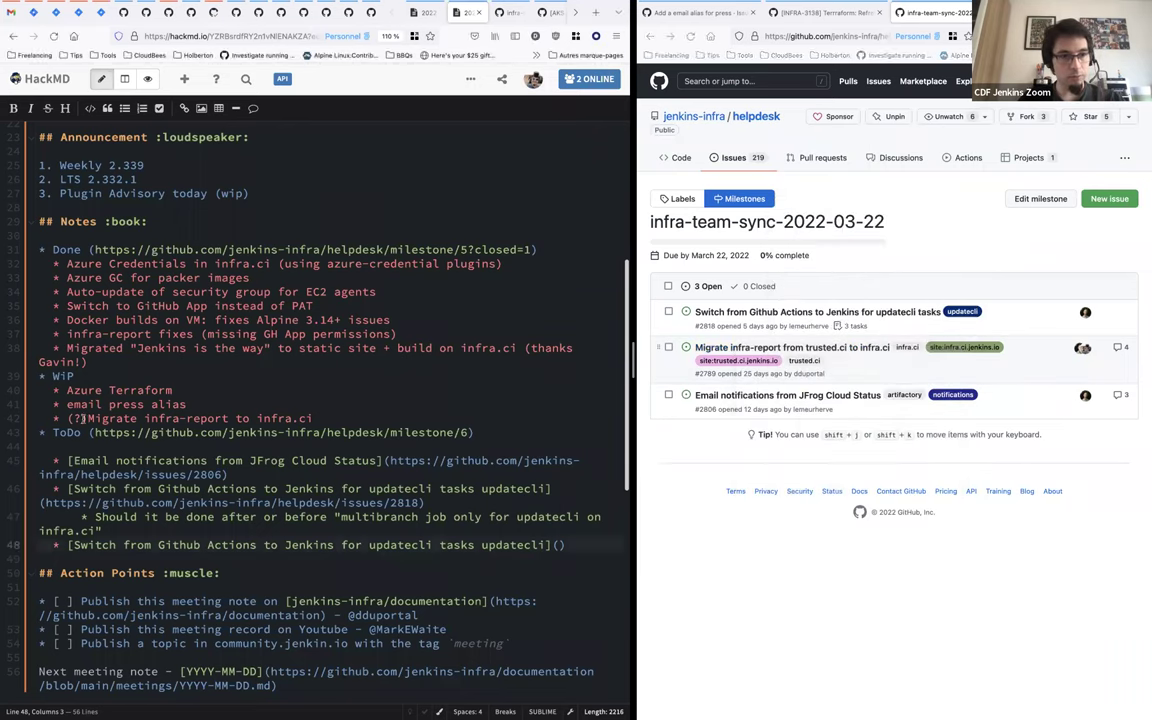
pyautogui.press('BackSpace')
pyautogui.press('BackSpace')
pyautogui.press('Delete')
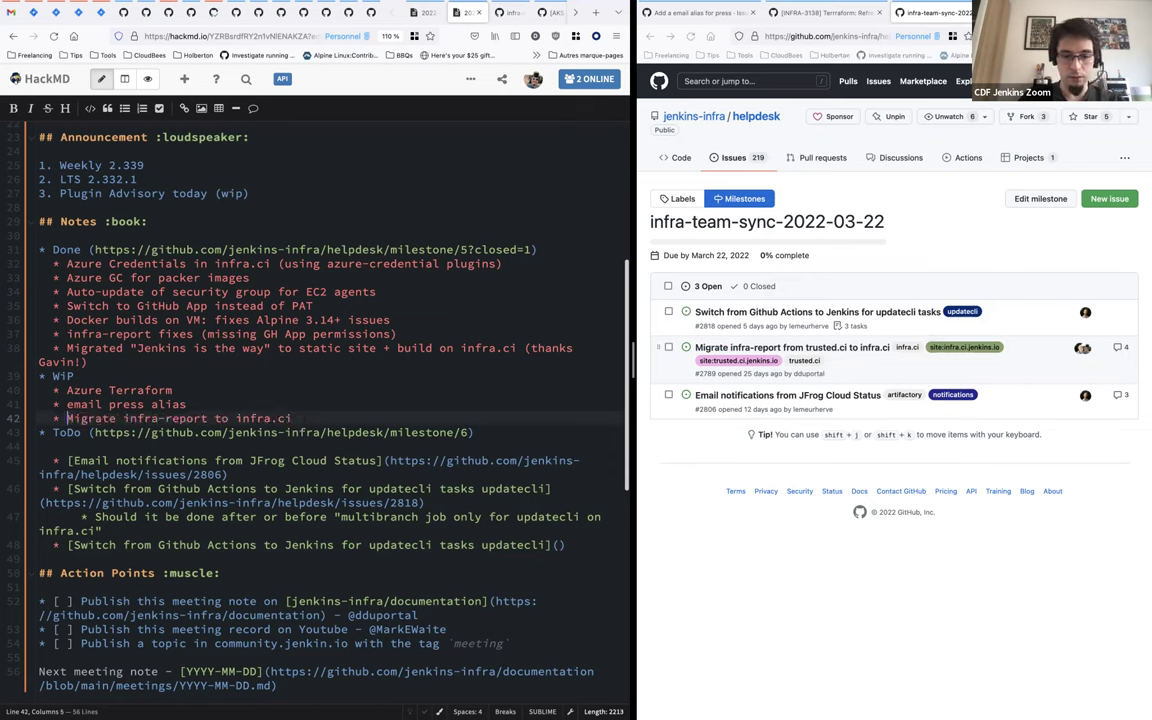
pyautogui.write('[')
pyautogui.write('https://github.com/jenkins-infra/helpdesk/issues/2789')
pyautogui.hotkey('alt', 'shift', 'Left')
pyautogui.hotkey('alt', 'shift', 'Left')
pyautogui.hotkey('alt', 'shift', 'Left')
pyautogui.hotkey('alt', 'shift', 'Left')
pyautogui.hotkey('alt', 'shift', 'Left')
pyautogui.hotkey('alt', 'shift', 'Left')
pyautogui.hotkey('alt', 'shift', 'Left')
pyautogui.hotkey('alt', 'shift', 'Left')
pyautogui.hotkey('alt', 'shift', 'Left')
pyautogui.hotkey('alt', 'shift', 'Left')
pyautogui.press('super+x')
pyautogui.press('super+Right')
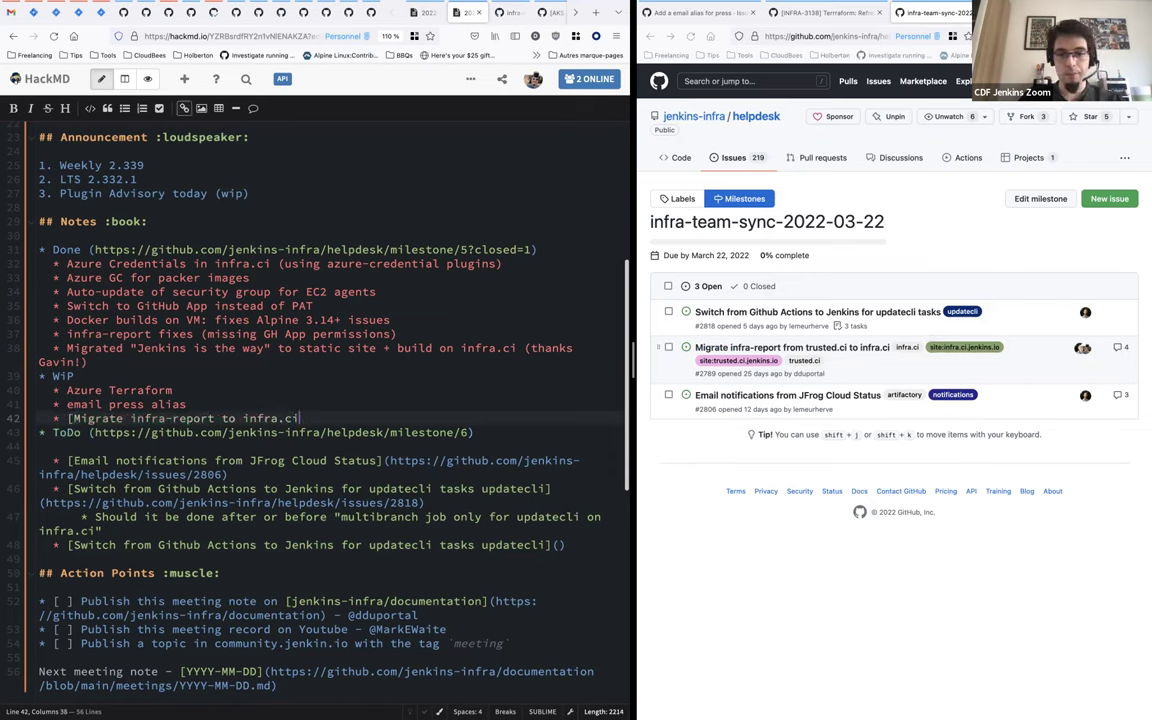
pyautogui.write('](')
pyautogui.press('super+v')
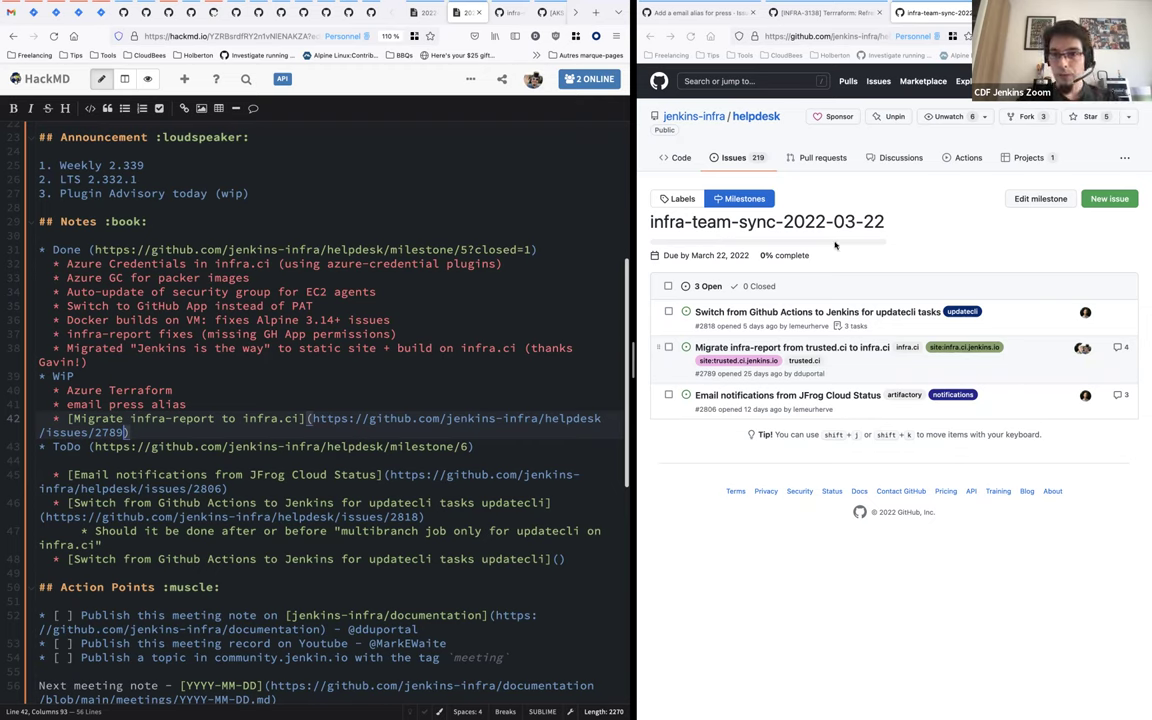
# Step: Move the Terraform Azure refresh issue into the infra-team-sync-2022-03-22 milestone and close its tab
pyautogui.hotkey('ctrl', 'shift', 'Tab')
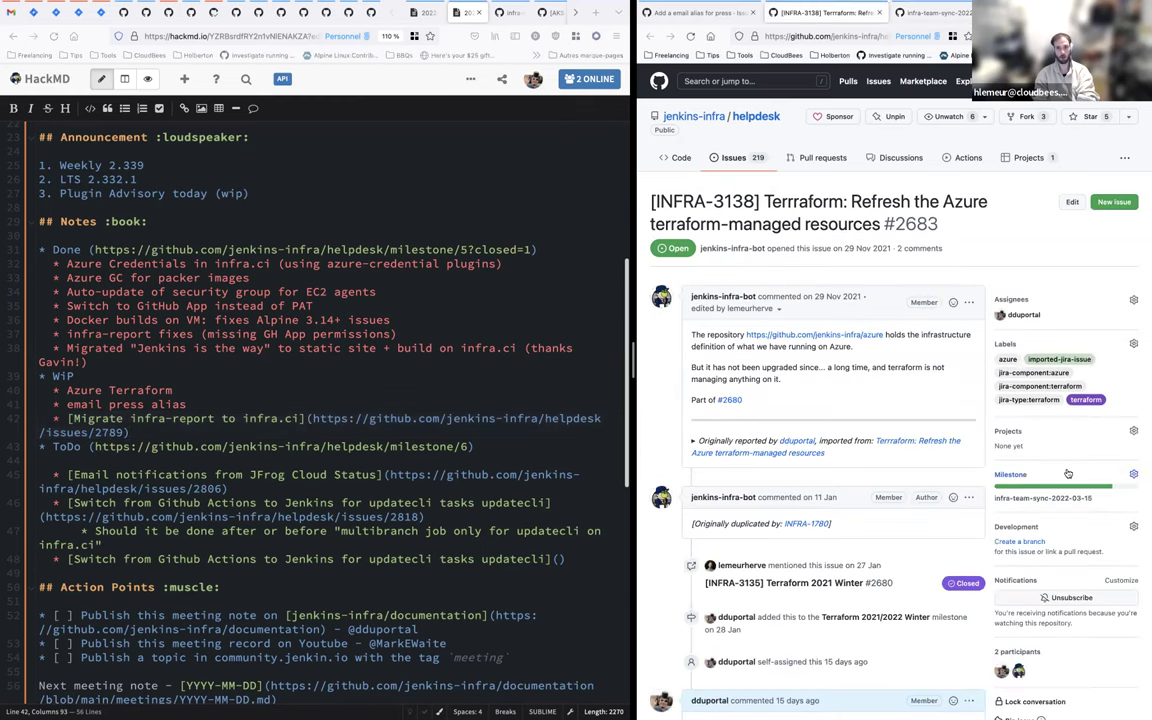
pyautogui.scroll(-1, 1020, 425)
pyautogui.press('m')
pyautogui.scroll(-5, 997, 440)
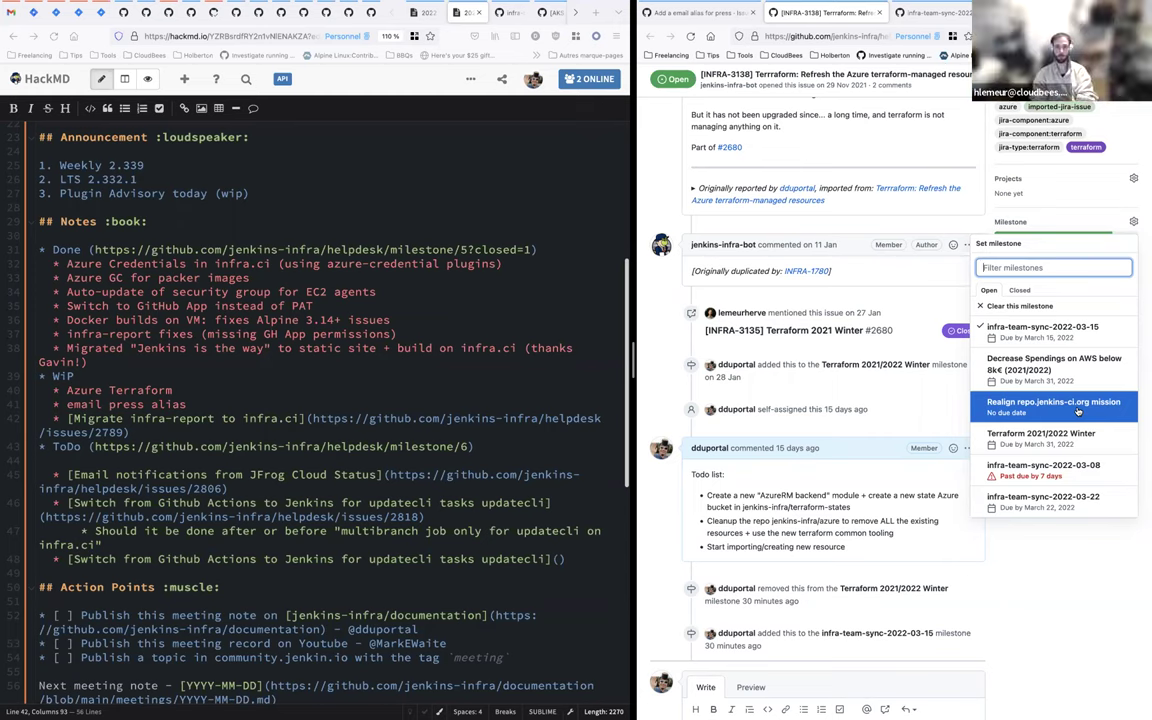
pyautogui.click(1076, 498)
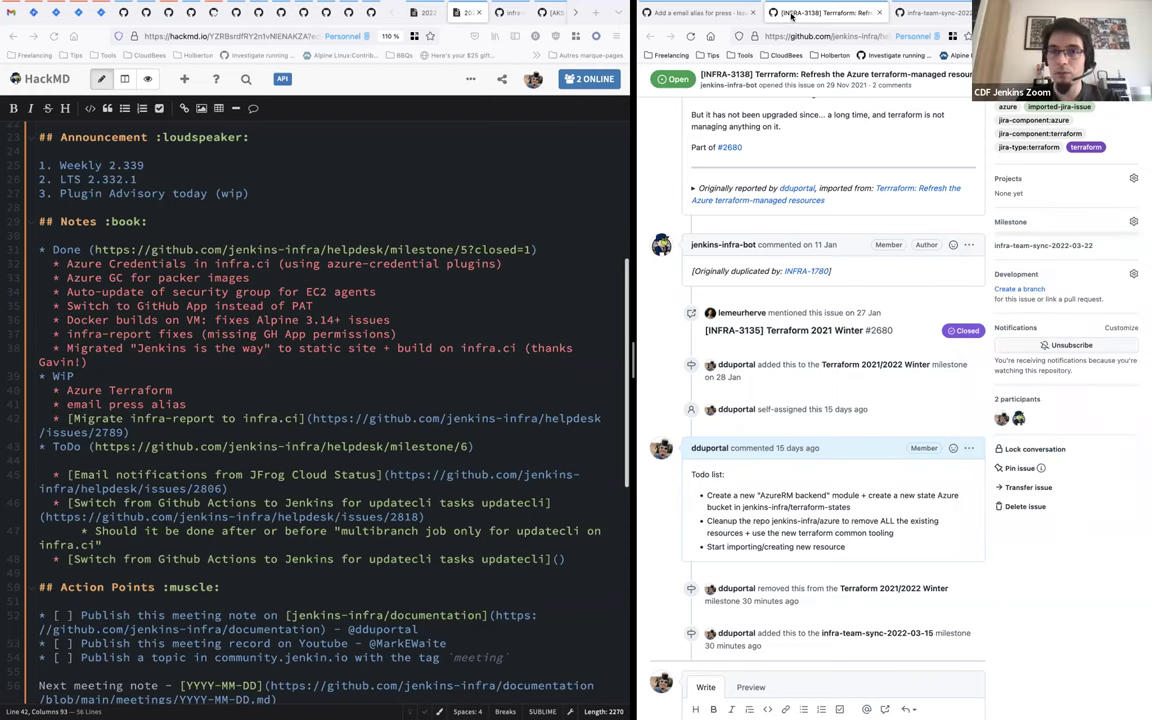
pyautogui.hotkey('ctrl', 'w')
# Step: Switch issue #2786 'Add a email alias for press' from 2022-03-15 to infra-team-sync-2022-03-22
pyautogui.click(690, 12)
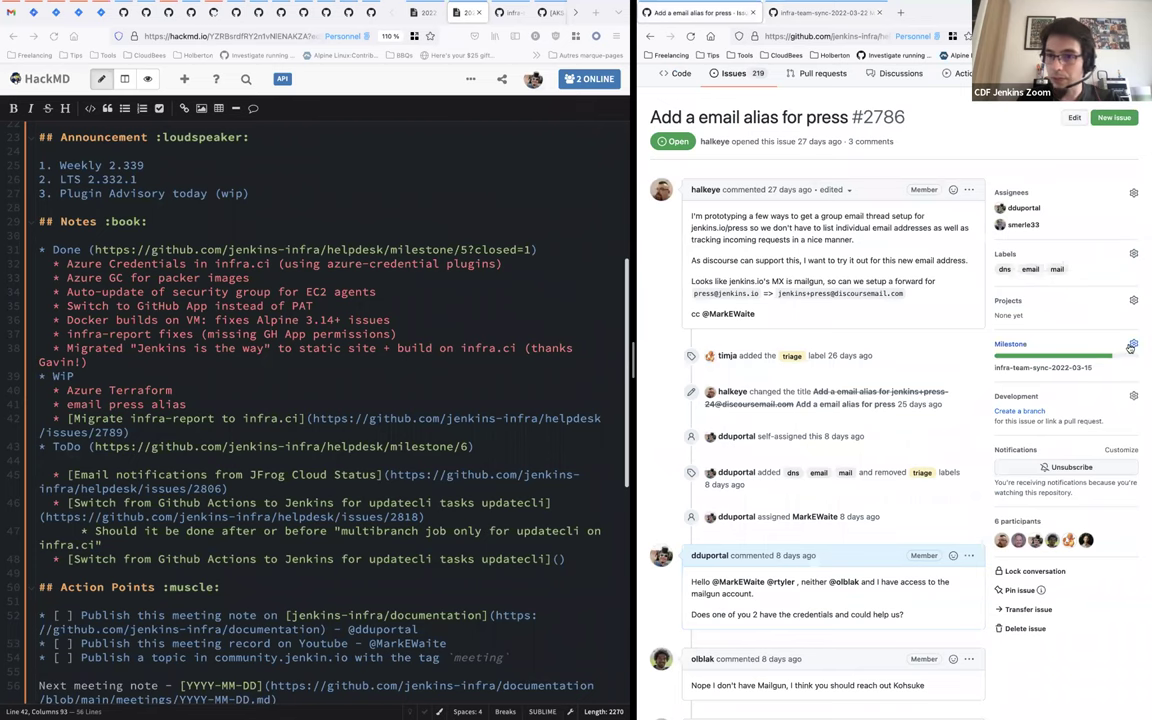
pyautogui.click(1132, 345)
pyautogui.scroll(-1, 1085, 560)
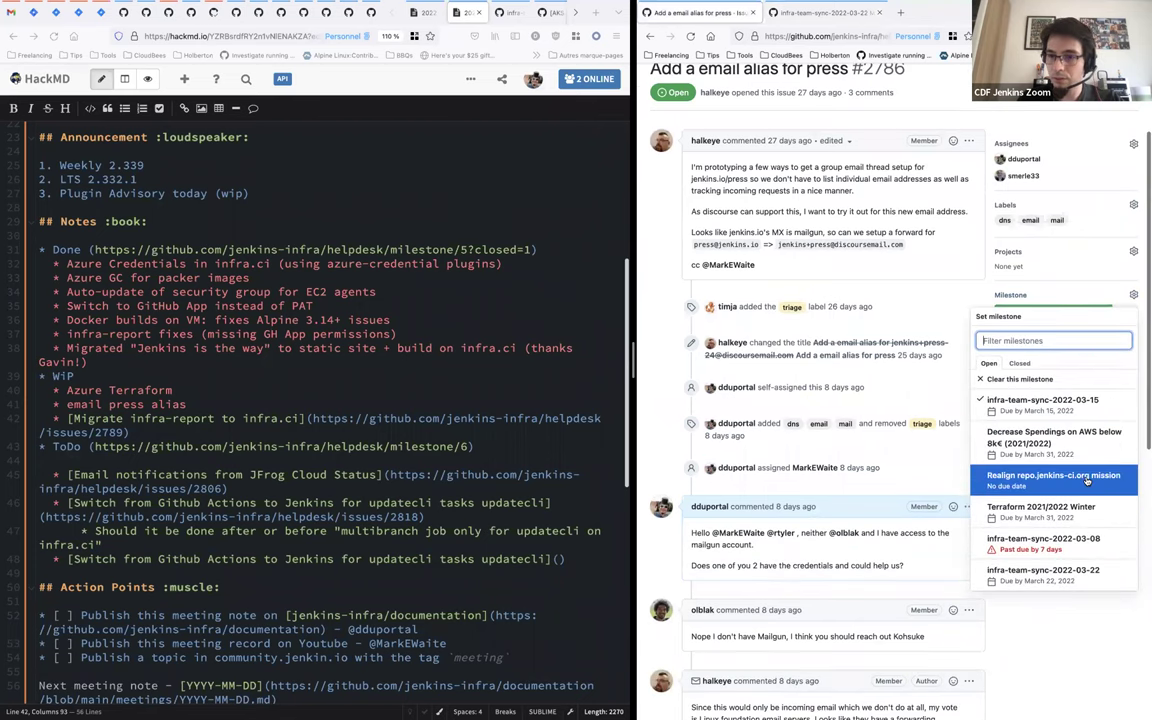
pyautogui.click(1093, 571)
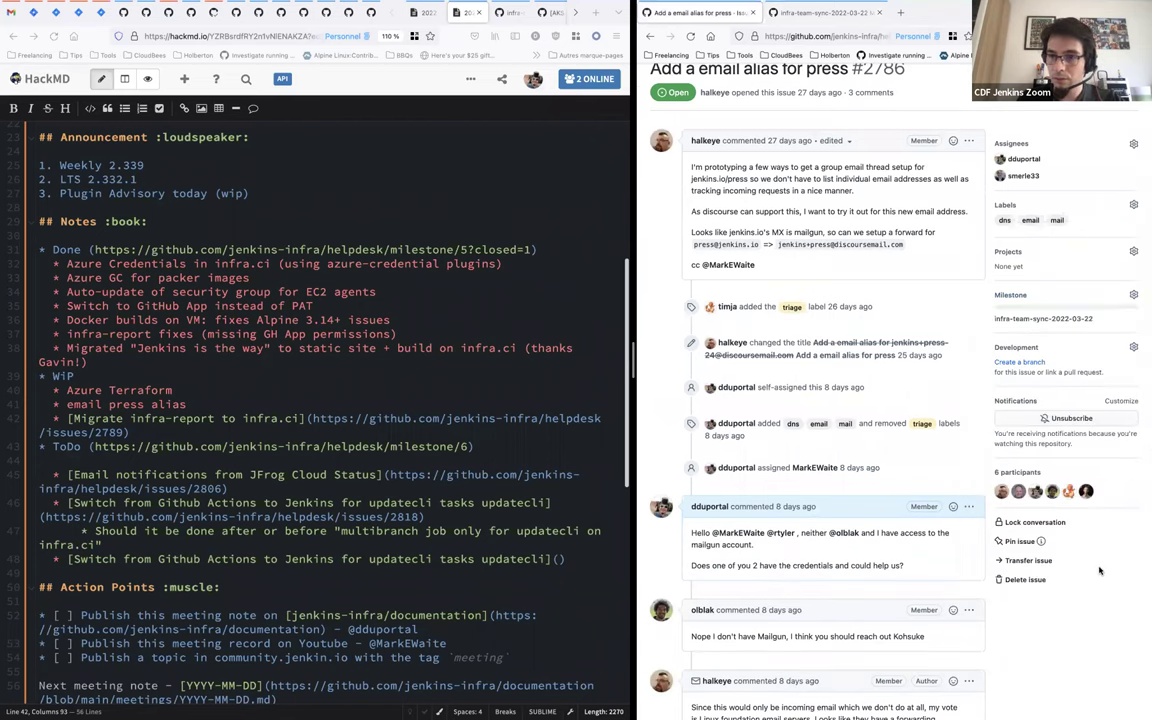
pyautogui.click(1005, 297)
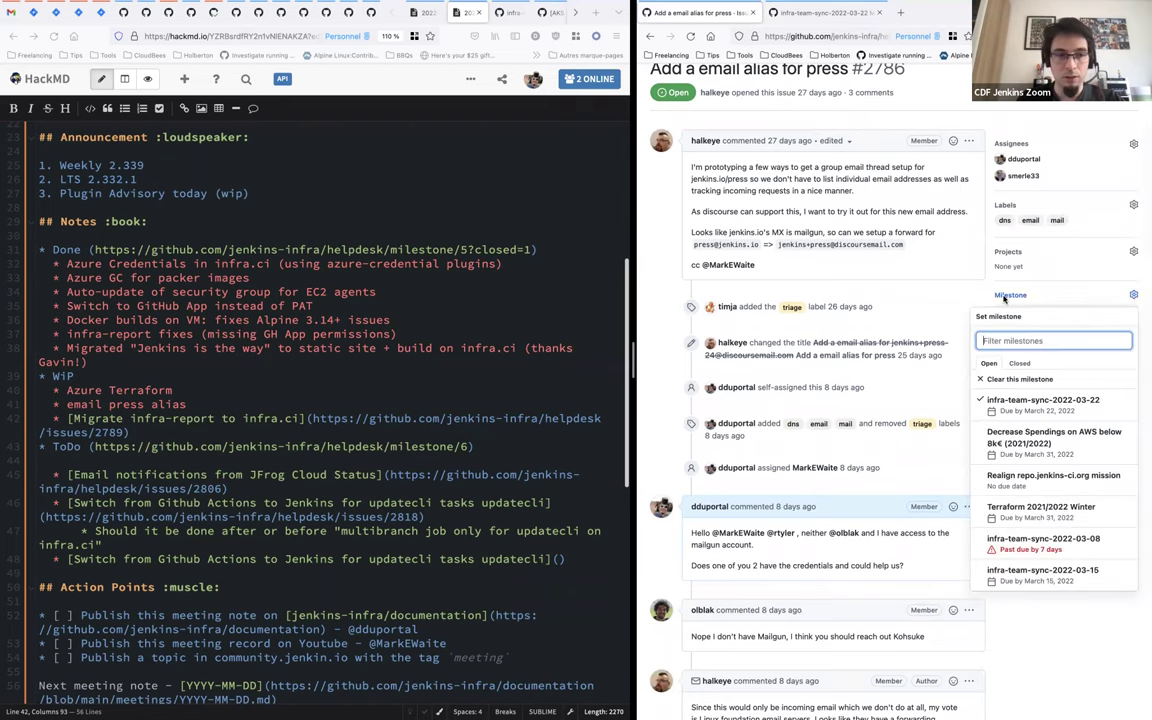
pyautogui.click(963, 287)
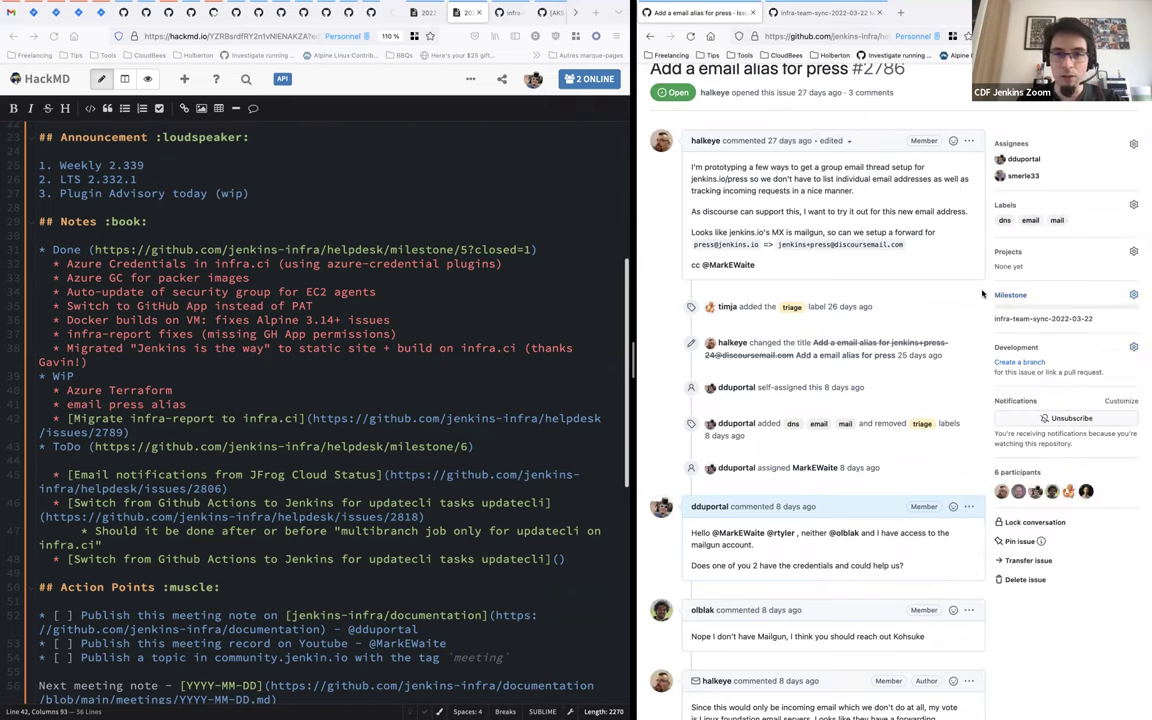
pyautogui.scroll(3, 850, 250)
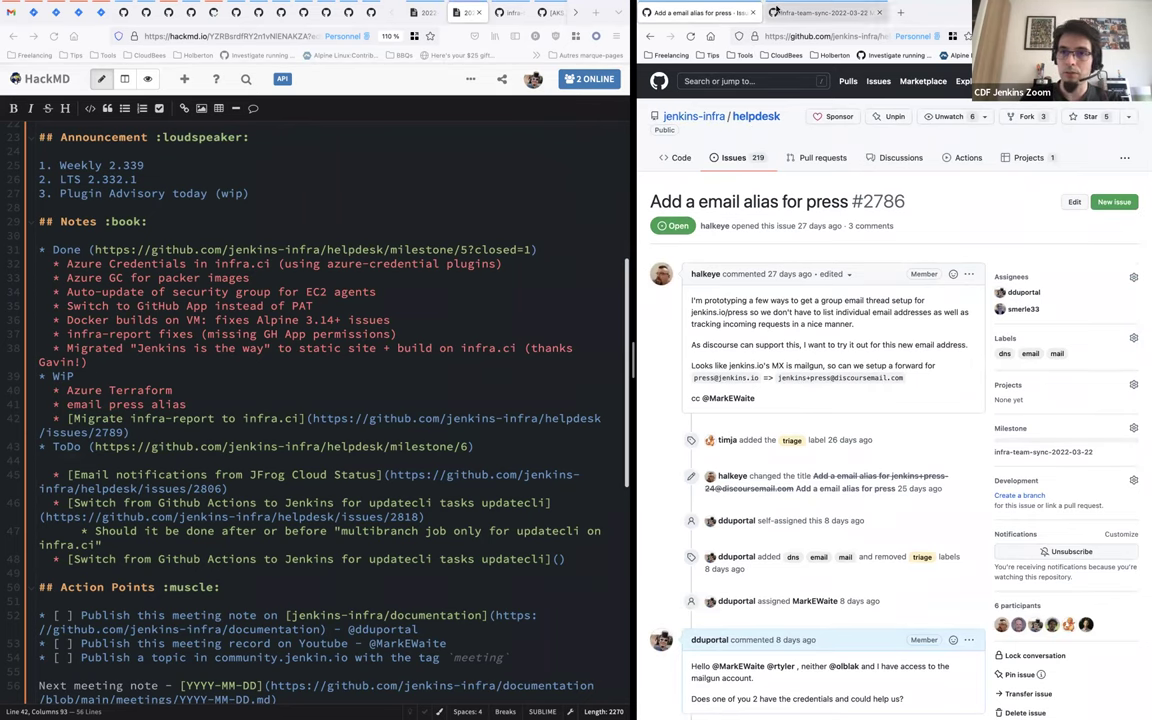
# Step: Browse the helpdesk milestones list and check the infra-team-sync-2022-03-15 milestone
pyautogui.click(735, 155)
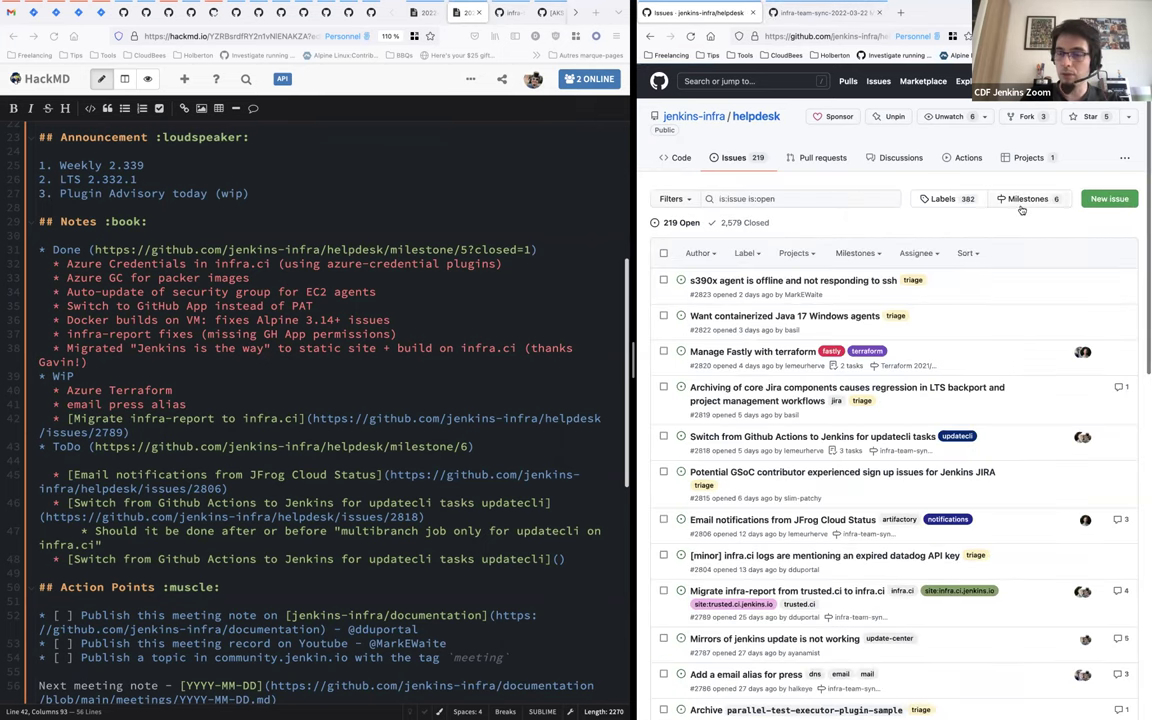
pyautogui.click(1015, 197)
pyautogui.scroll(-1, 872, 212)
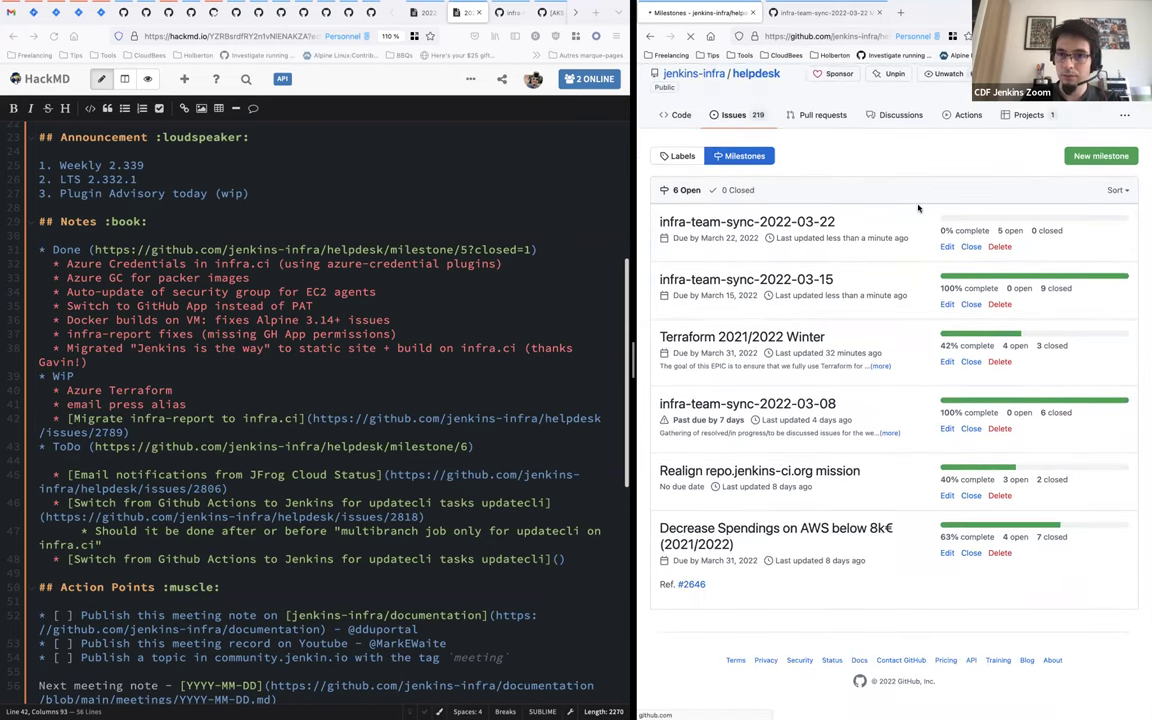
pyautogui.scroll(1, 916, 209)
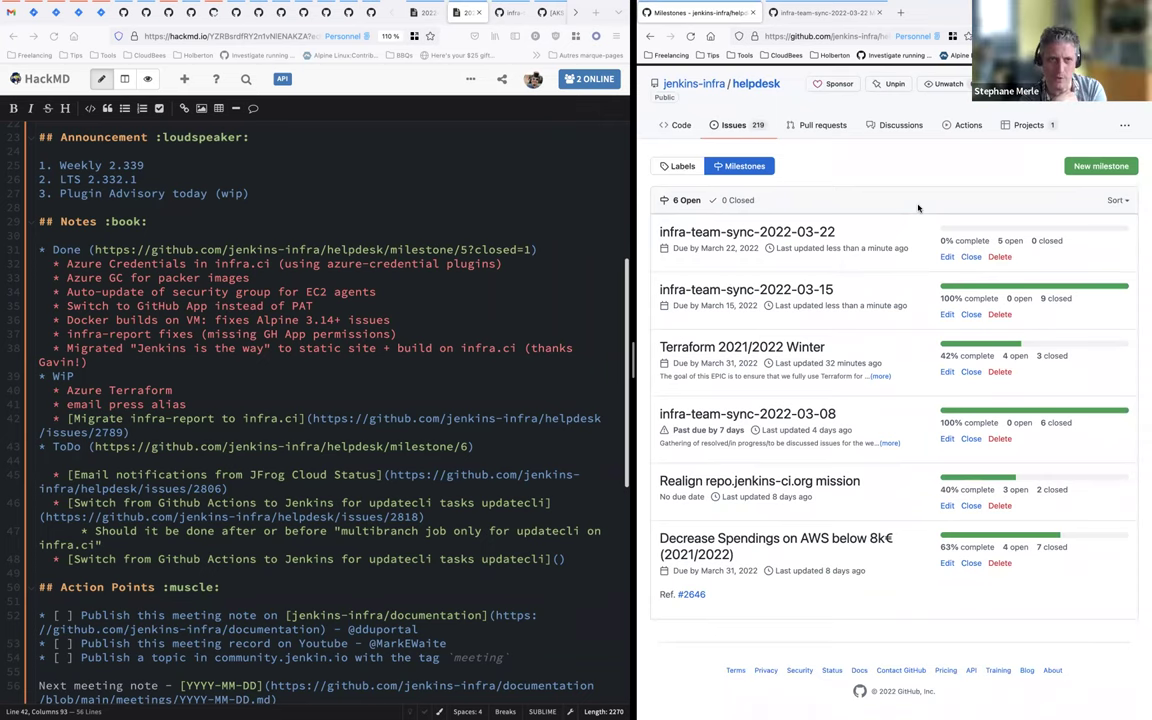
pyautogui.scroll(-1, 922, 340)
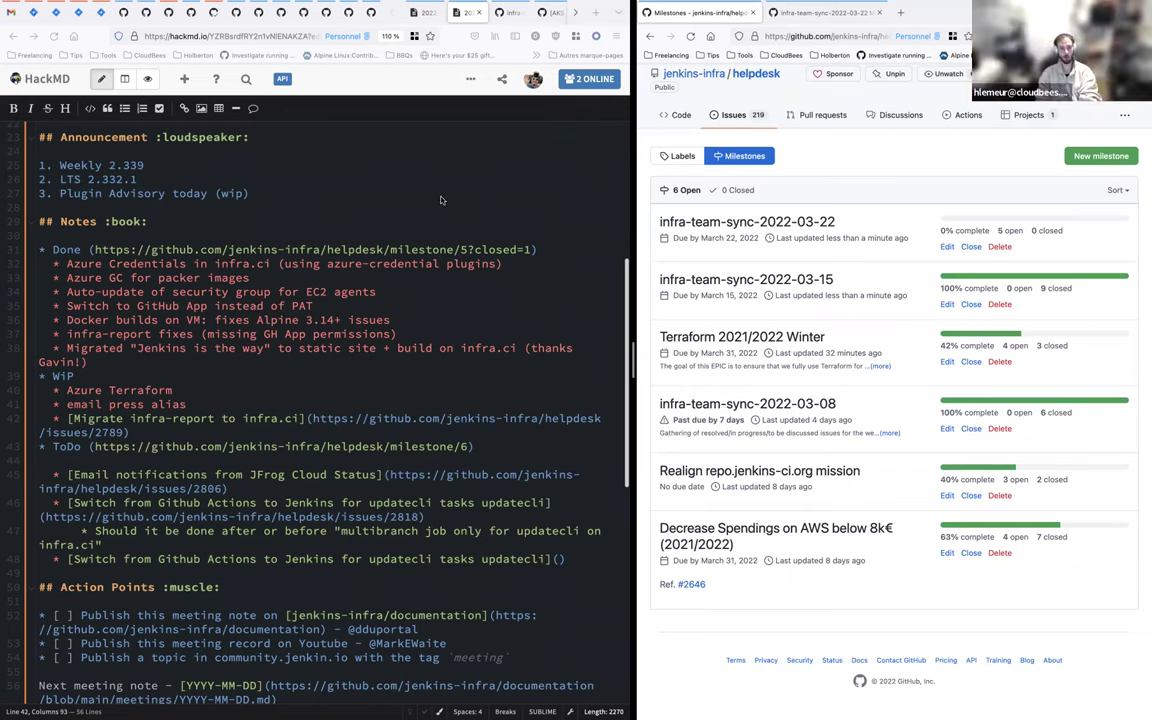
pyautogui.click(796, 284)
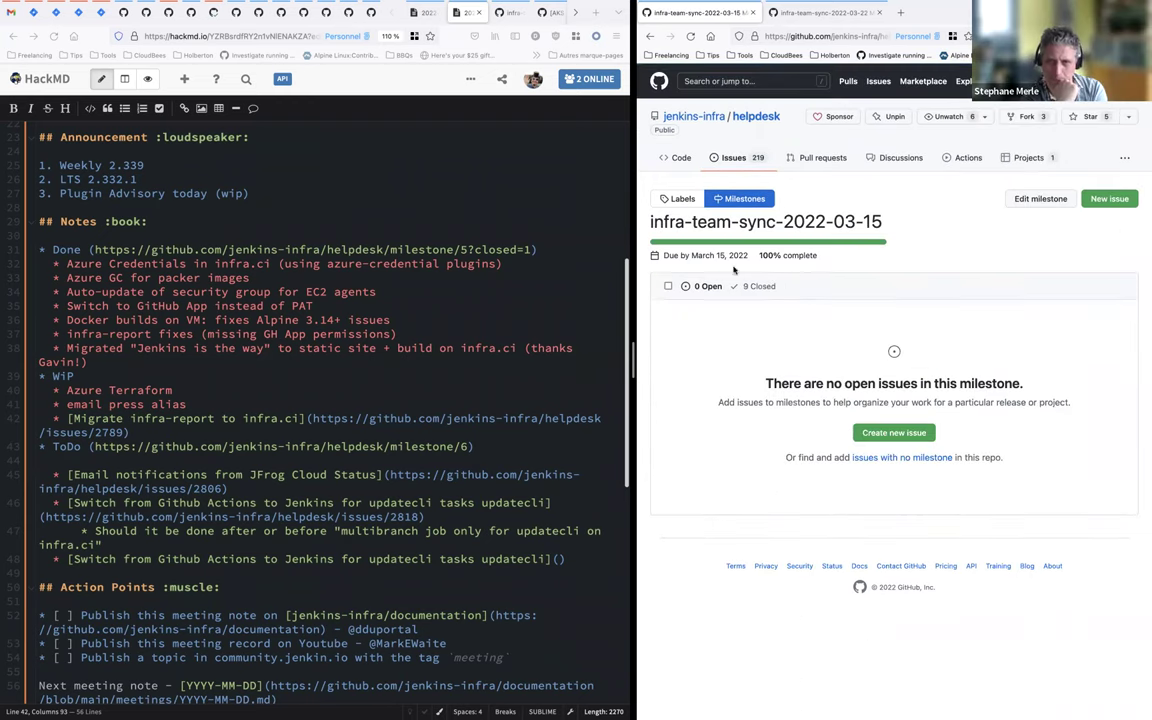
pyautogui.click(650, 36)
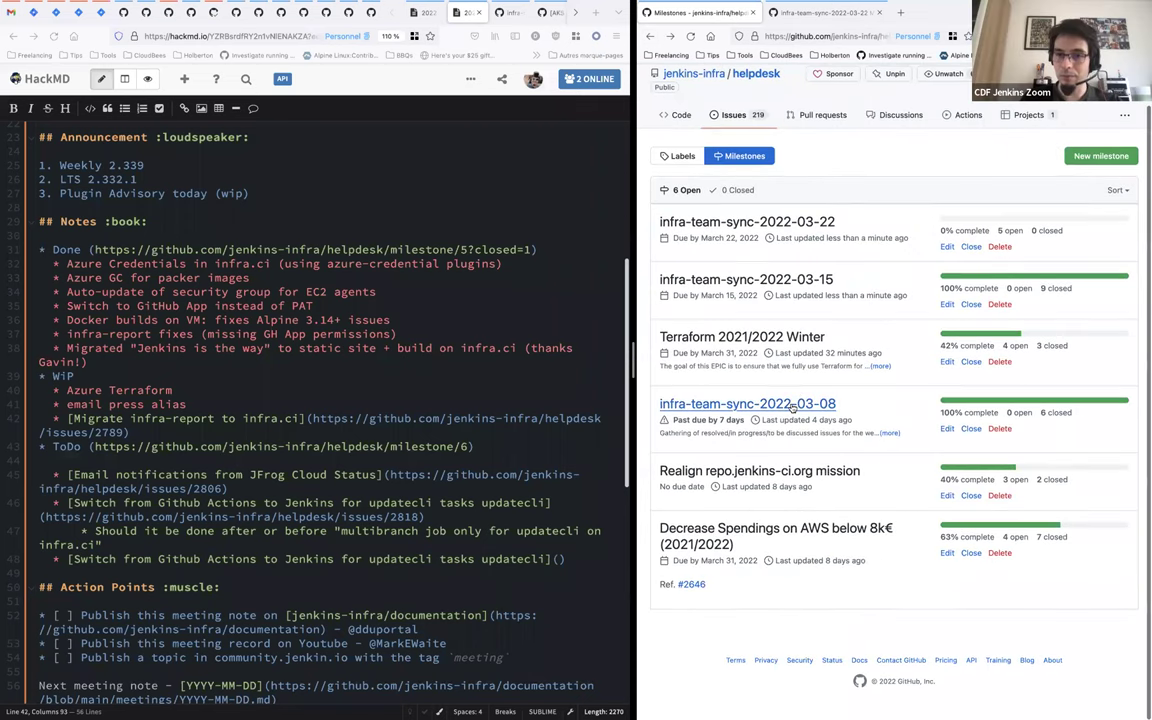
# Step: Follow the infra-team-sync-2022-03-08 milestone's 'Corresponding meeting notes' link to HackMD
pyautogui.click(748, 404)
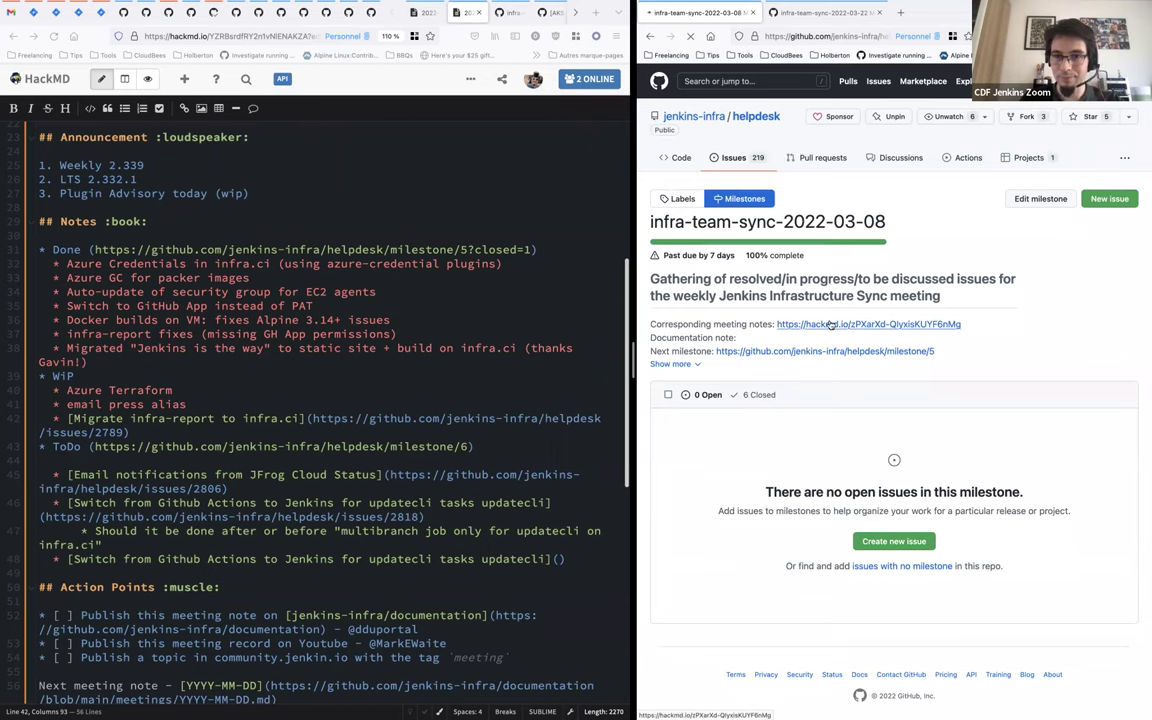
pyautogui.click(830, 325)
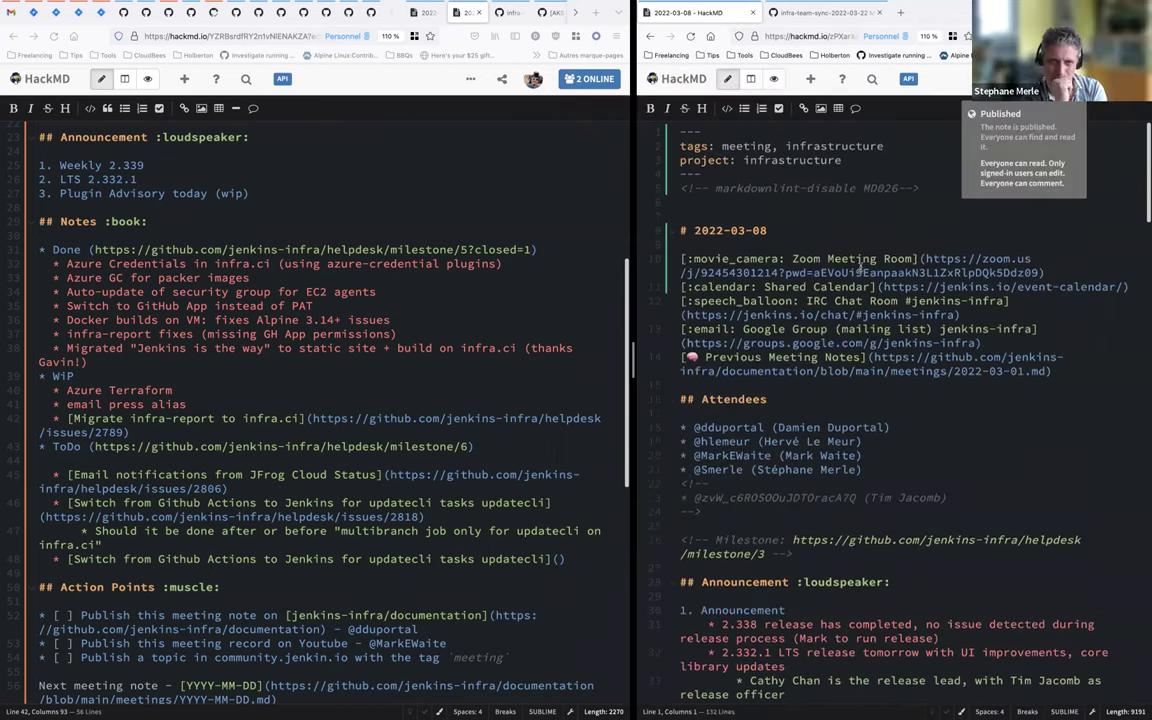
pyautogui.scroll(-3, 843, 366)
pyautogui.scroll(-8, 843, 366)
# Step: Select the three-line Azure Portal management block in the 2022-03-08 notes
pyautogui.scroll(-6, 803, 318)
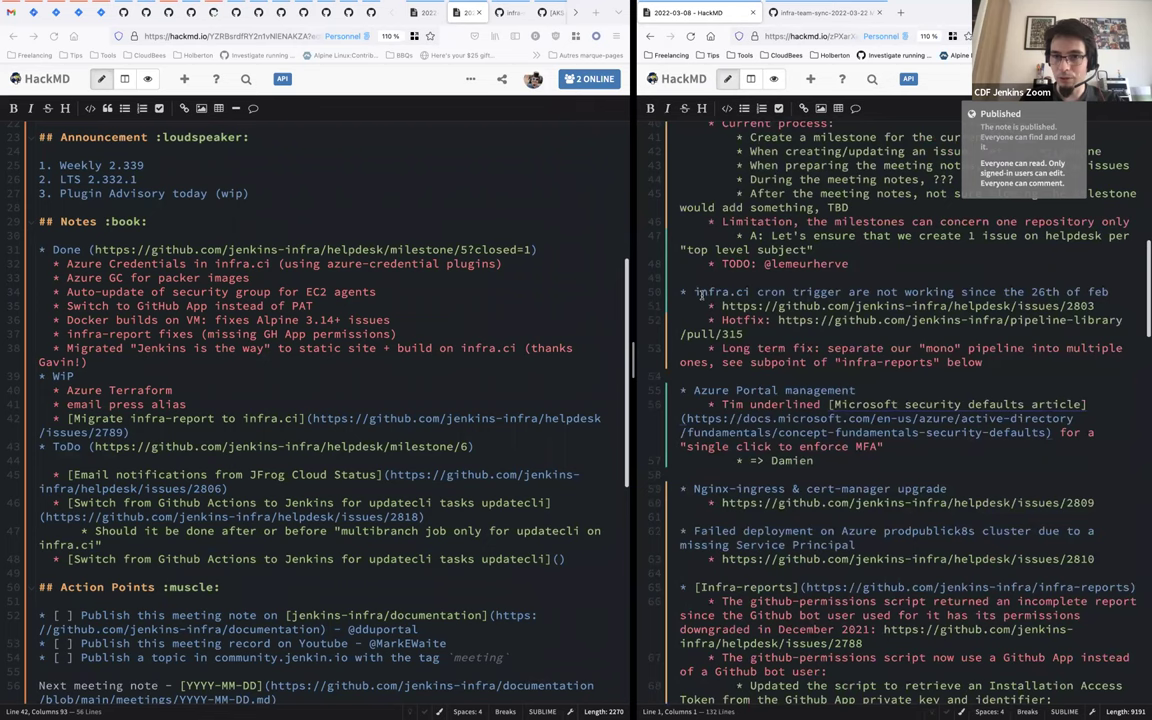
pyautogui.scroll(-2, 700, 294)
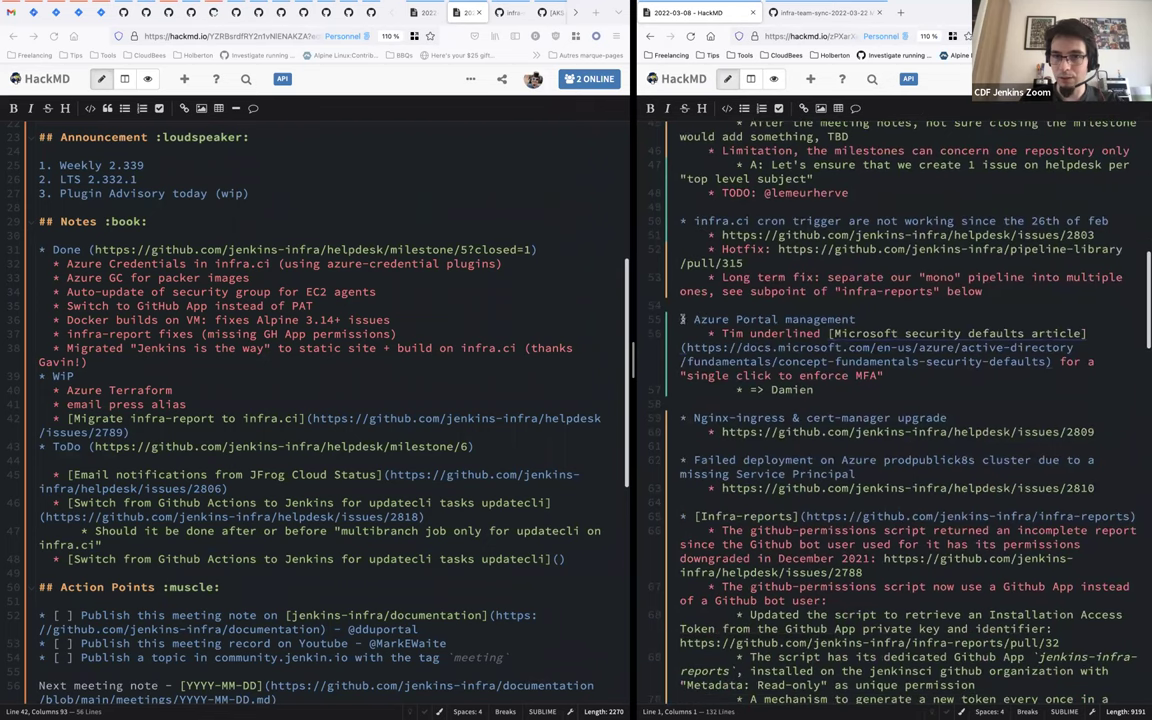
pyautogui.click(681, 319)
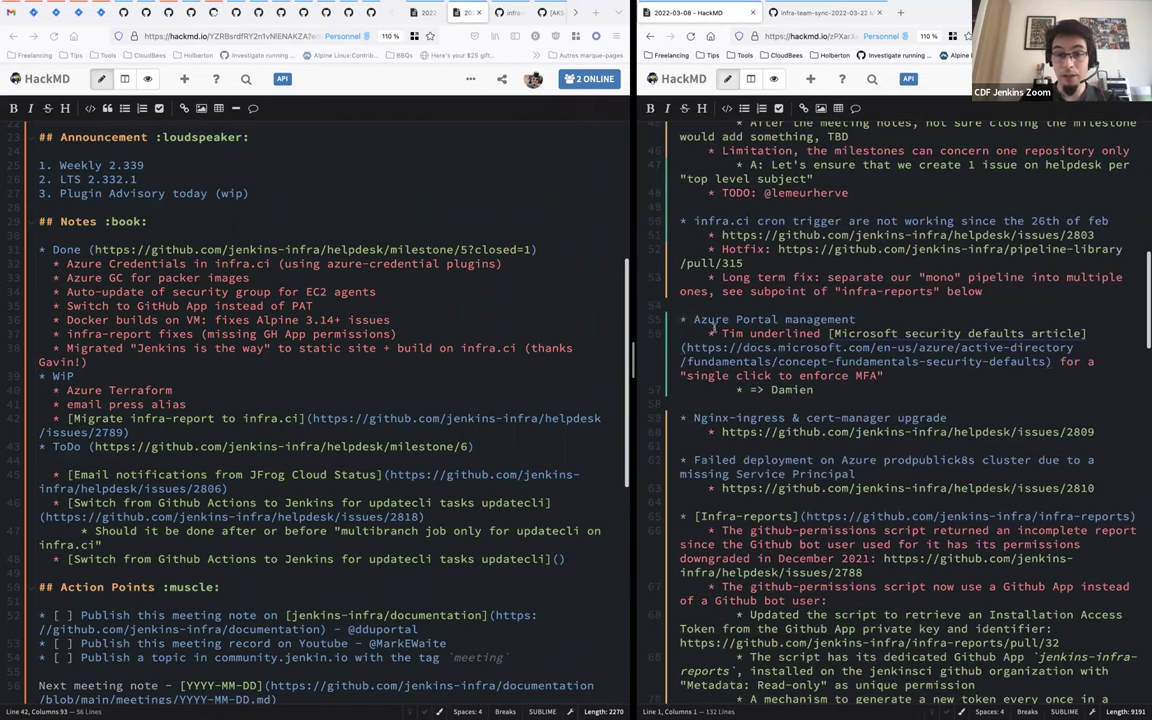
pyautogui.keyDown('shift'); pyautogui.click(828, 390); pyautogui.keyUp('shift')
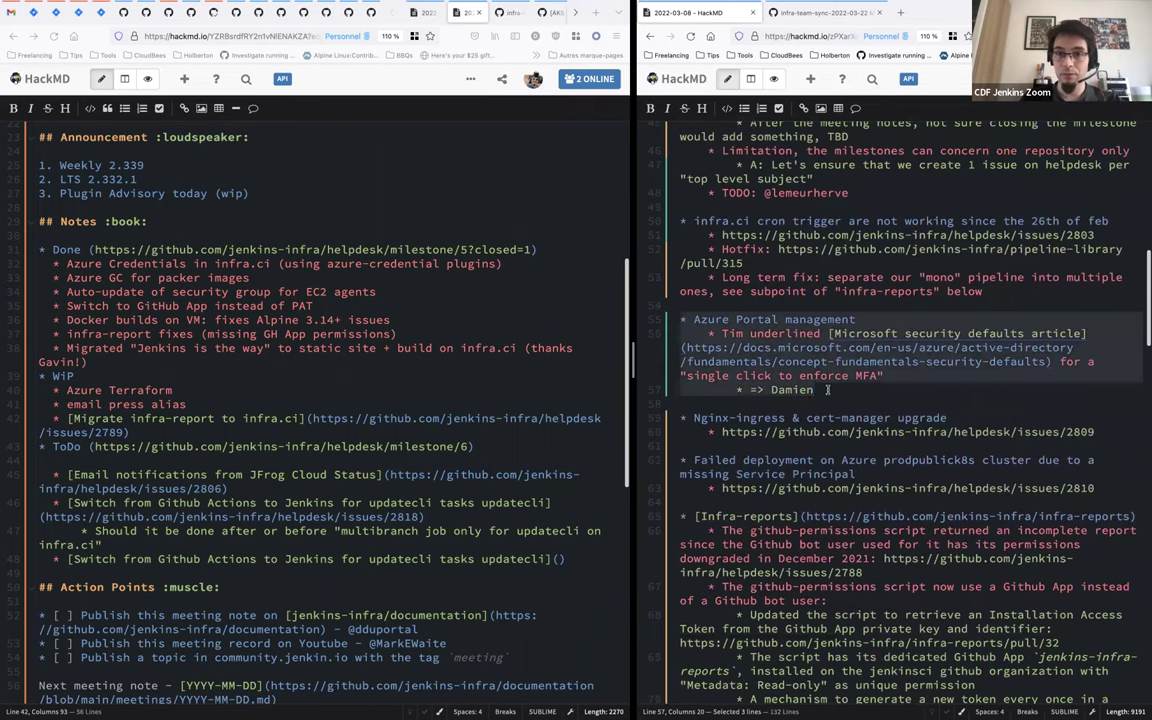
pyautogui.scroll(-1, 88, 420)
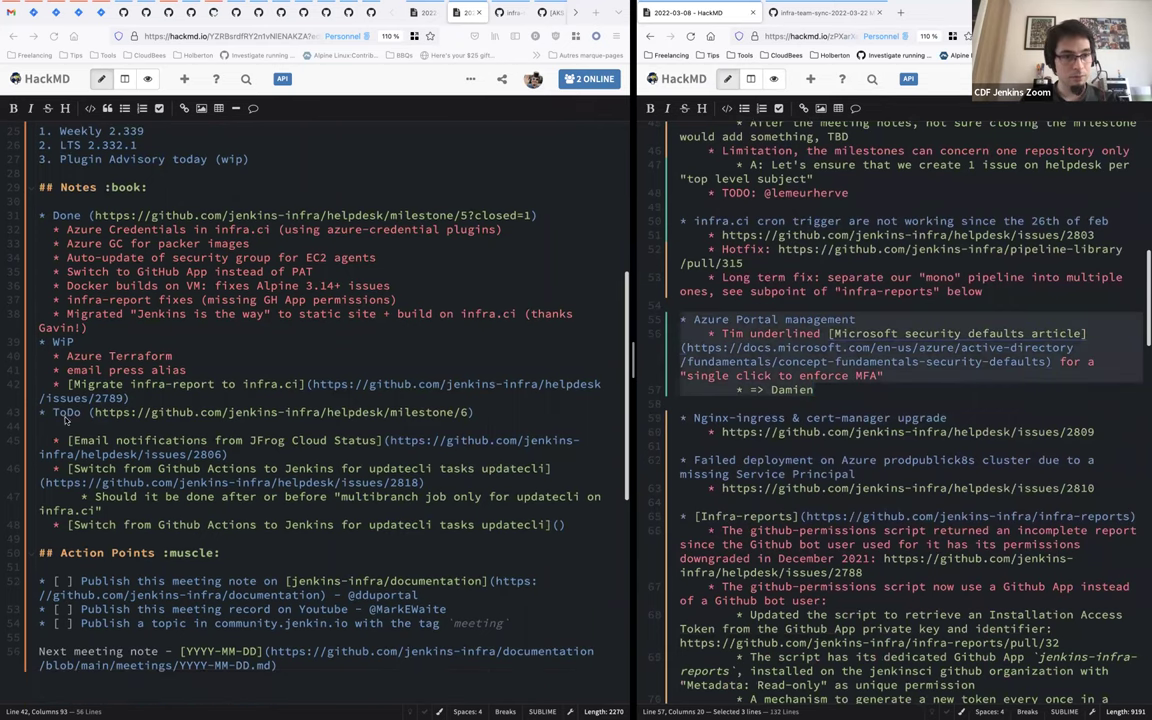
# Step: In the new notes, remove the blank ToDo line and start a new bullet after the last item
pyautogui.click(76, 428)
pyautogui.click(76, 427)
pyautogui.press('BackSpace')
pyautogui.click(127, 510)
pyautogui.press('End')
pyautogui.press('Return')
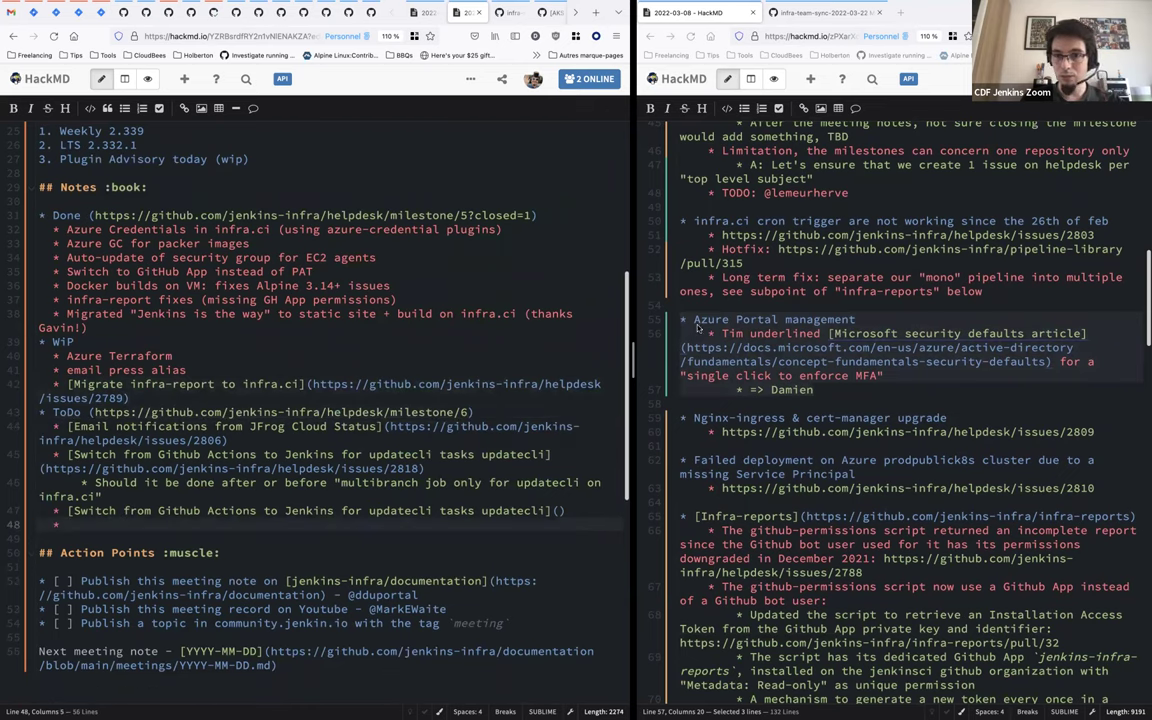
# Step: Copy the Azure Portal management block and paste it into the new ToDo bullet
pyautogui.click(736, 335)
pyautogui.moveTo(822, 390); pyautogui.dragTo(600, 318)
pyautogui.hotkey('ctrl', 'c')
pyautogui.click(59, 528)
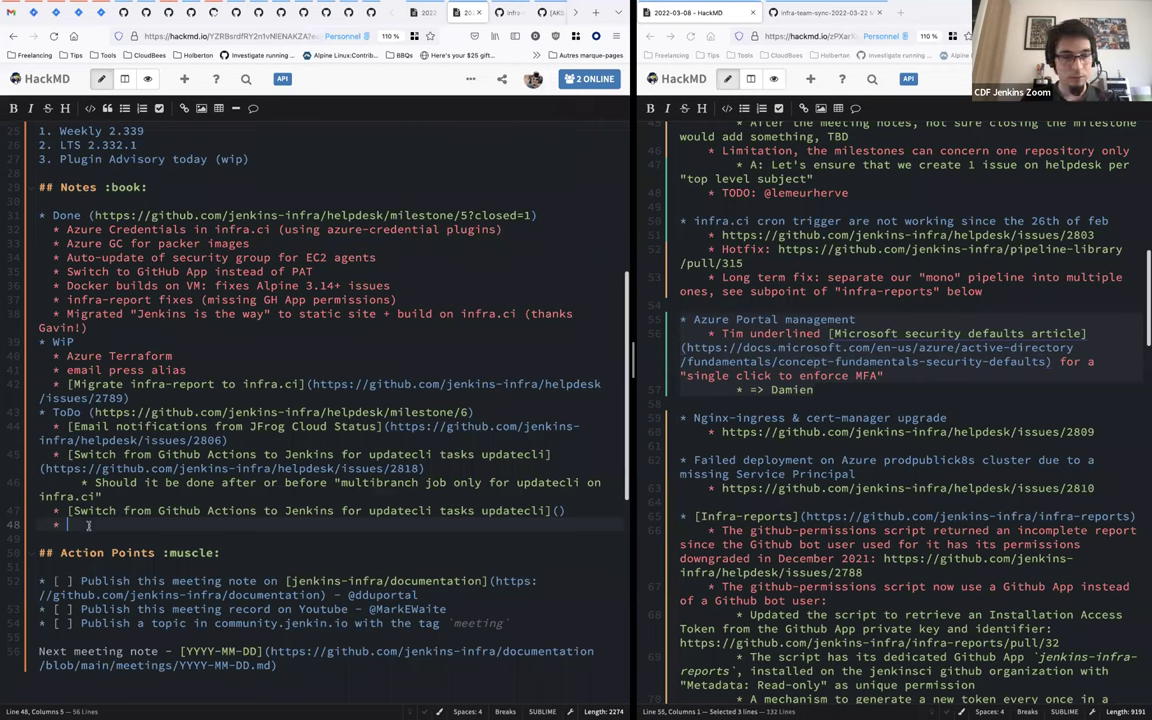
pyautogui.hotkey('ctrl', 'v')
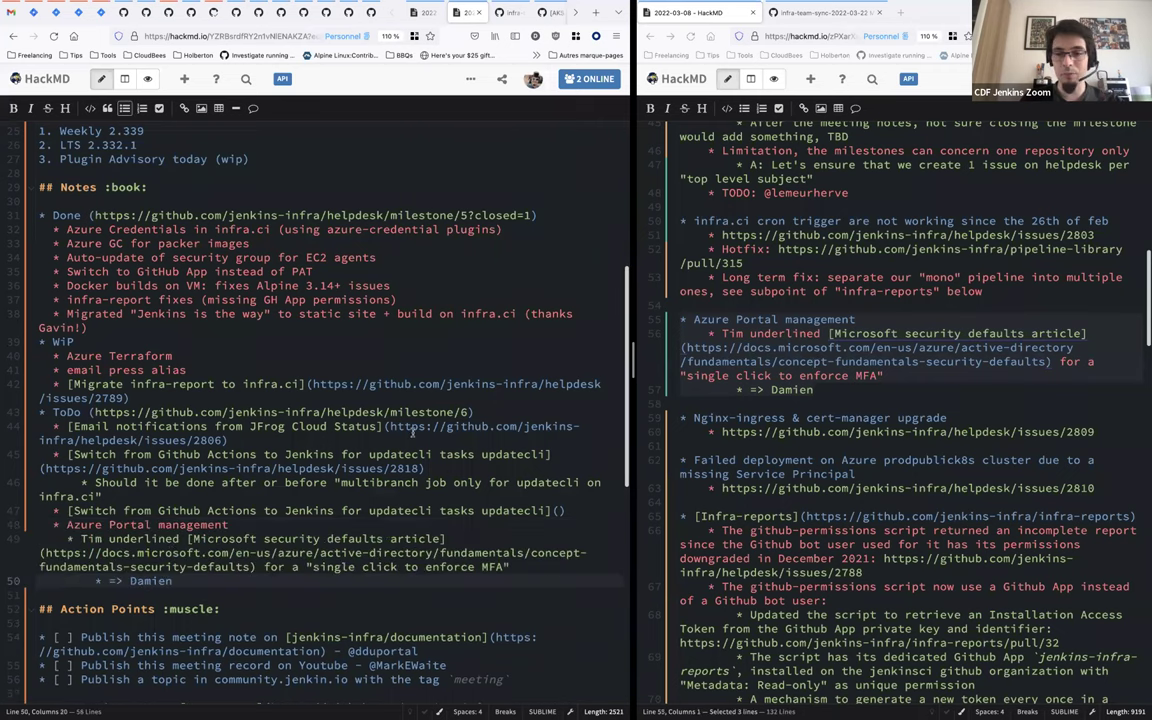
pyautogui.scroll(-2, 774, 333)
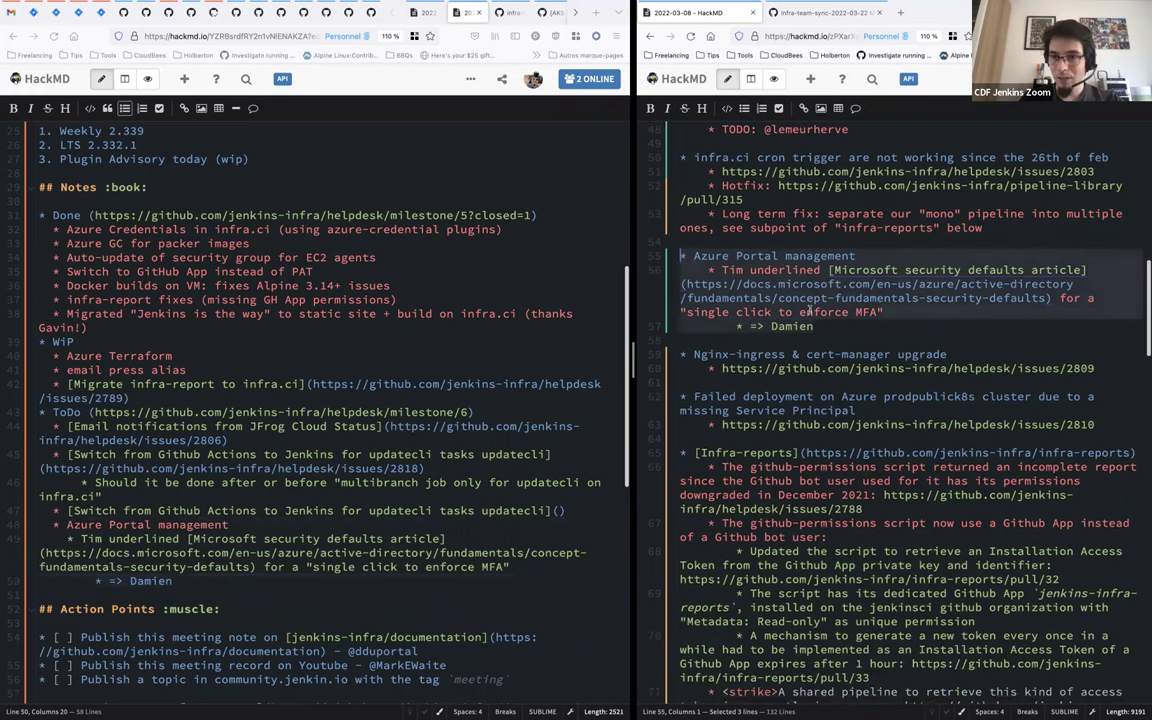
pyautogui.scroll(-1, 812, 313)
pyautogui.click(694, 318)
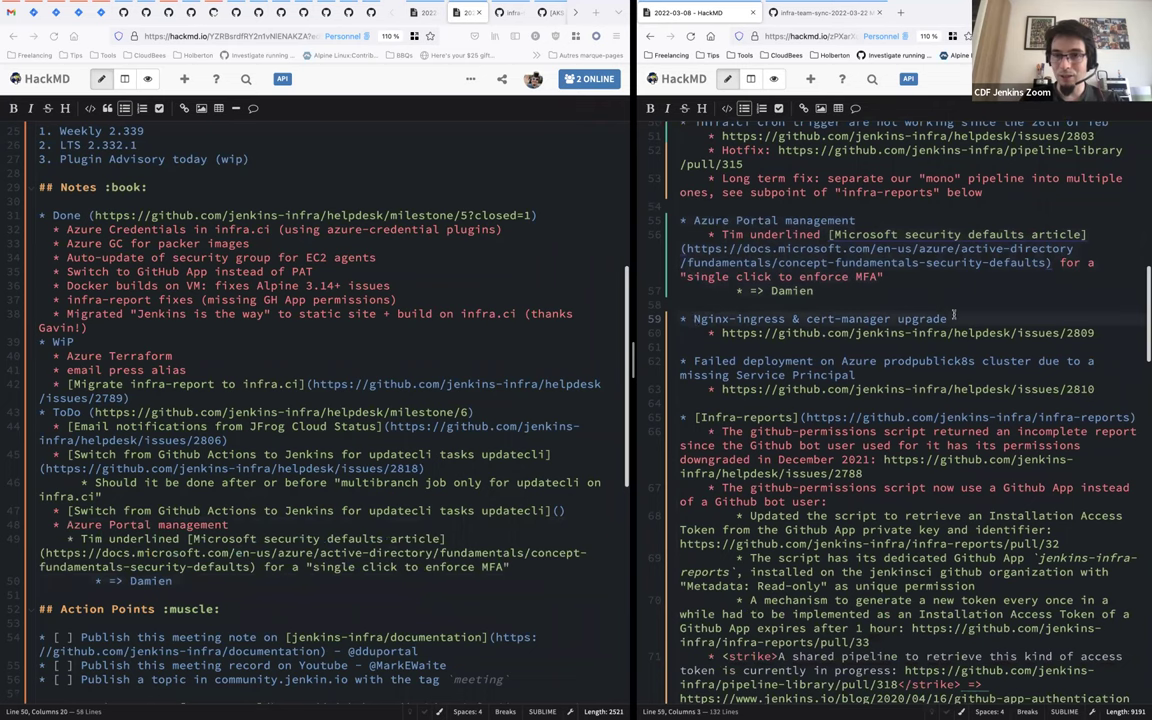
pyautogui.hotkey('shift', 'End')
pyautogui.scroll(-2, 700, 314)
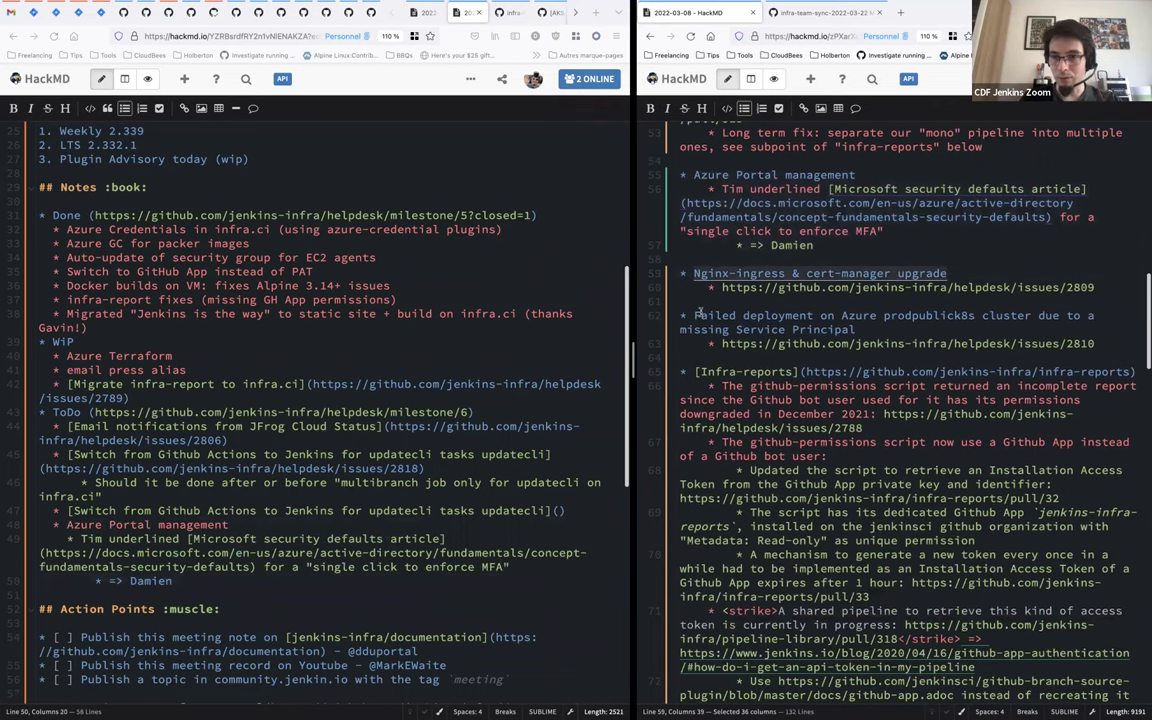
pyautogui.scroll(-1, 698, 313)
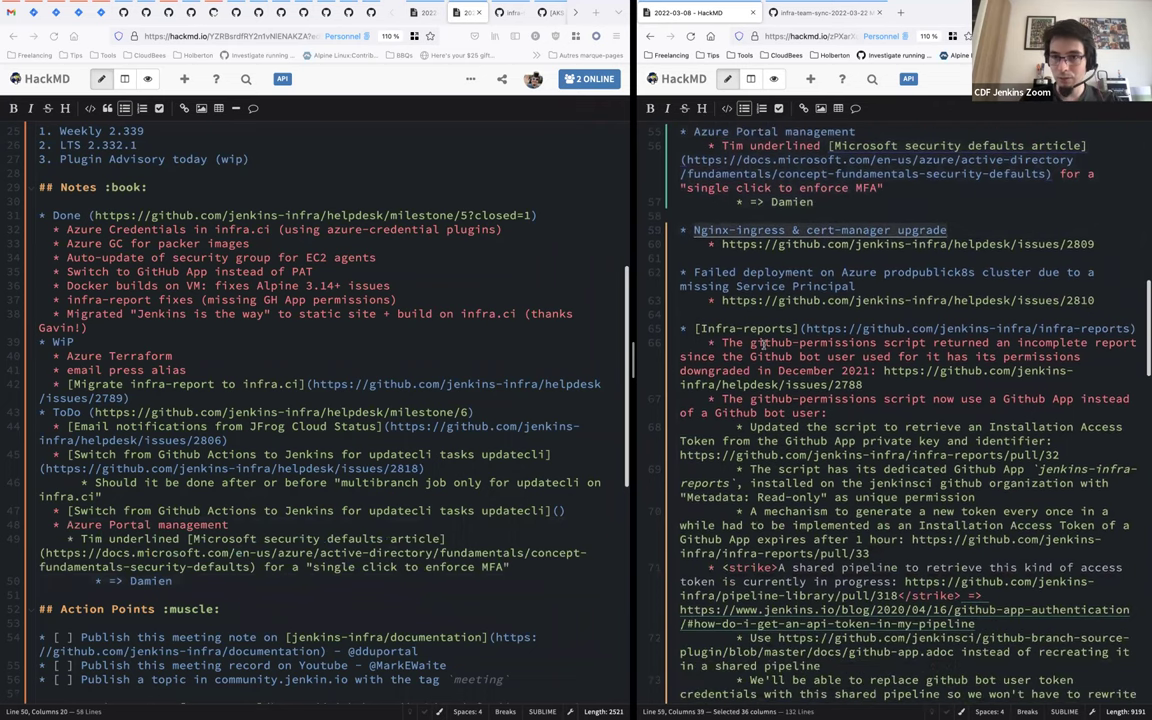
pyautogui.click(680, 271)
pyautogui.hotkey('shift', 'Down')
pyautogui.hotkey('shift', 'Down')
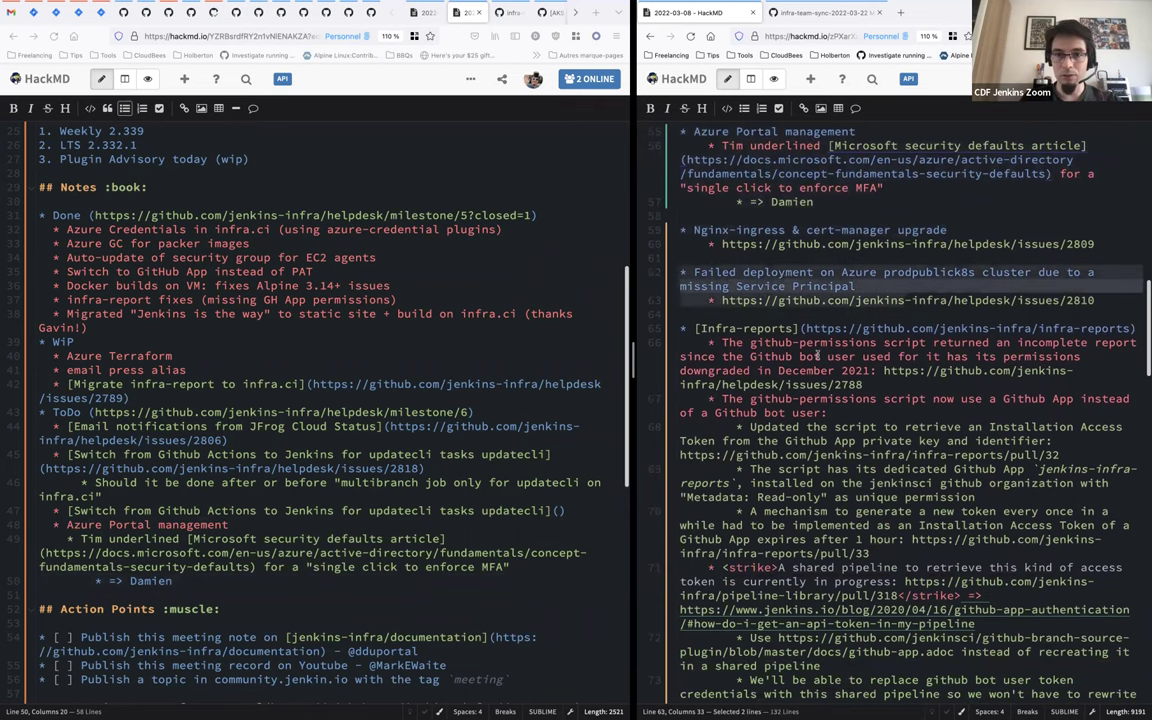
pyautogui.scroll(-6, 818, 356)
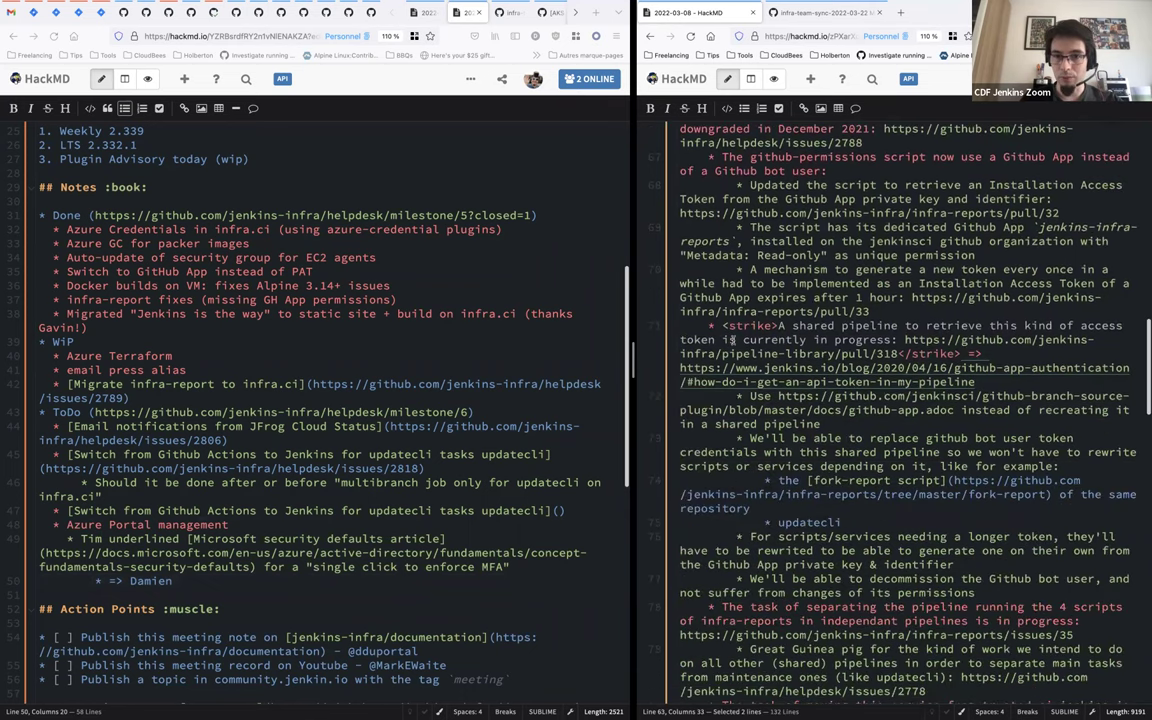
pyautogui.scroll(-9, 733, 340)
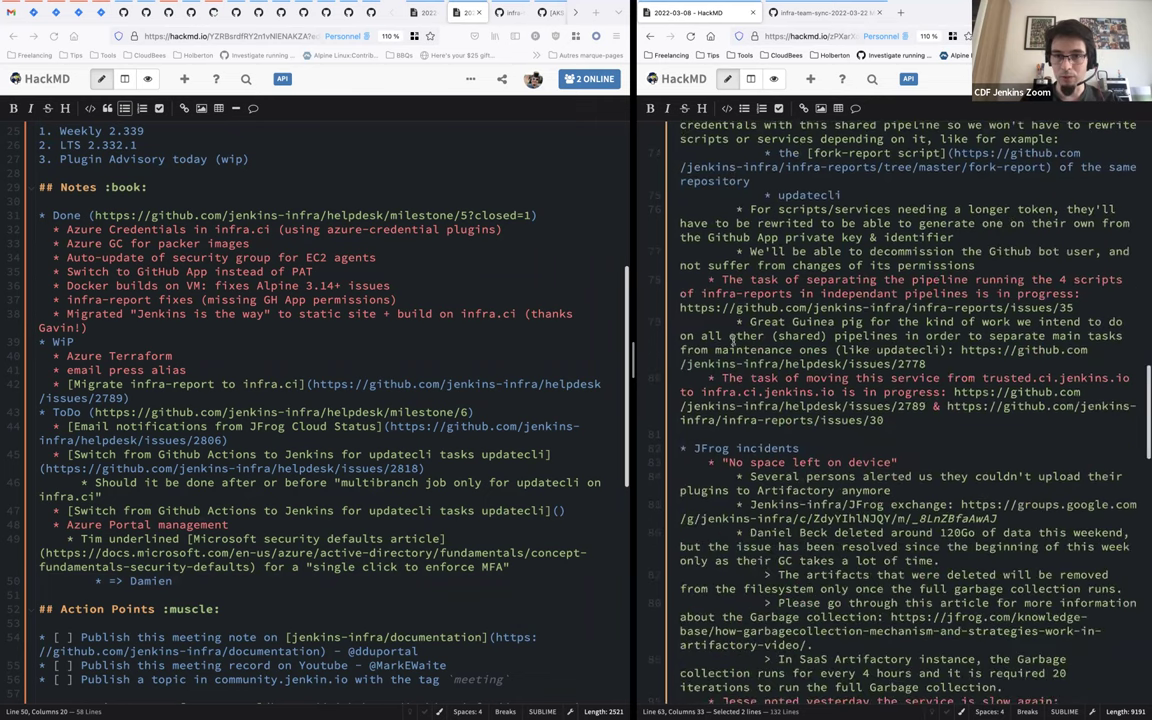
pyautogui.scroll(-4, 733, 340)
pyautogui.click(696, 280)
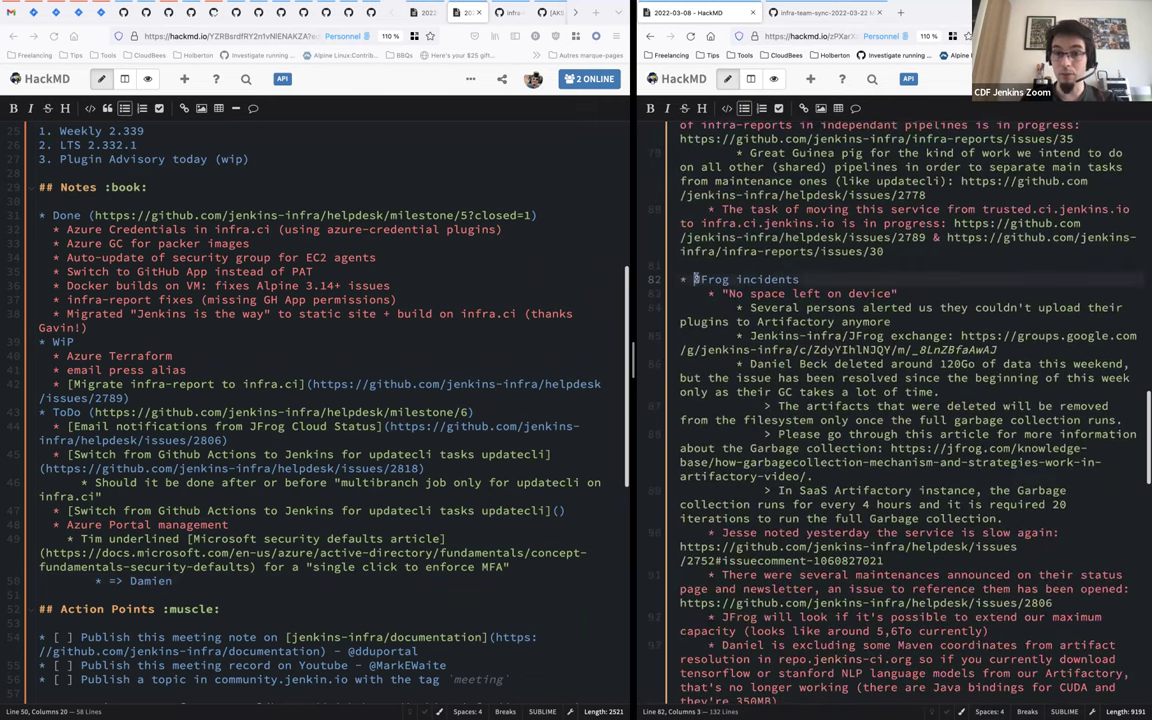
pyautogui.click(900, 293)
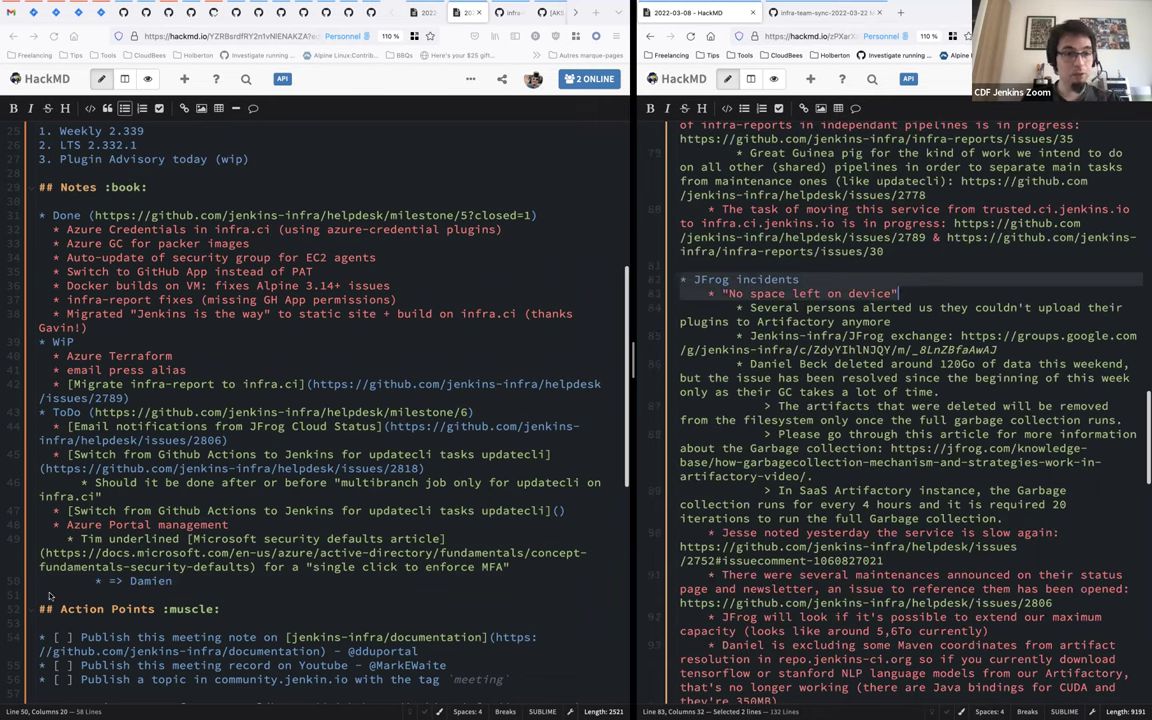
# Step: Add an '* Others' heading with the pasted JFrog incidents bullets indented beneath it
pyautogui.press('Return')
pyautogui.press('Return')
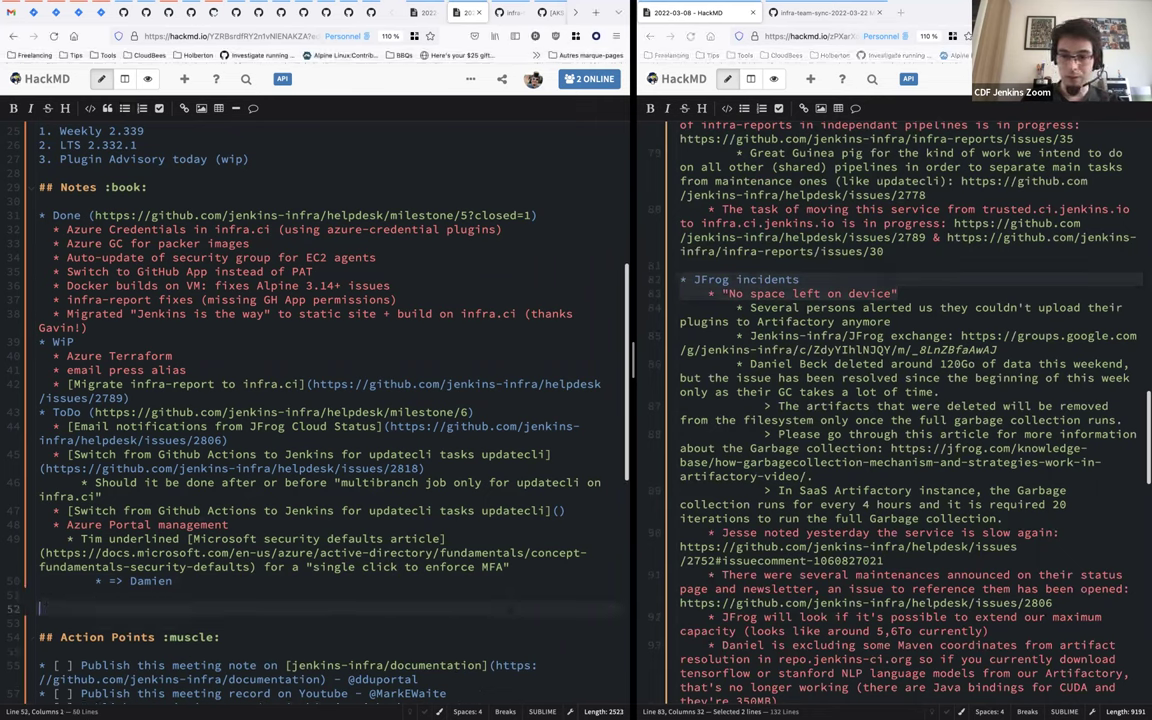
pyautogui.write('* Others')
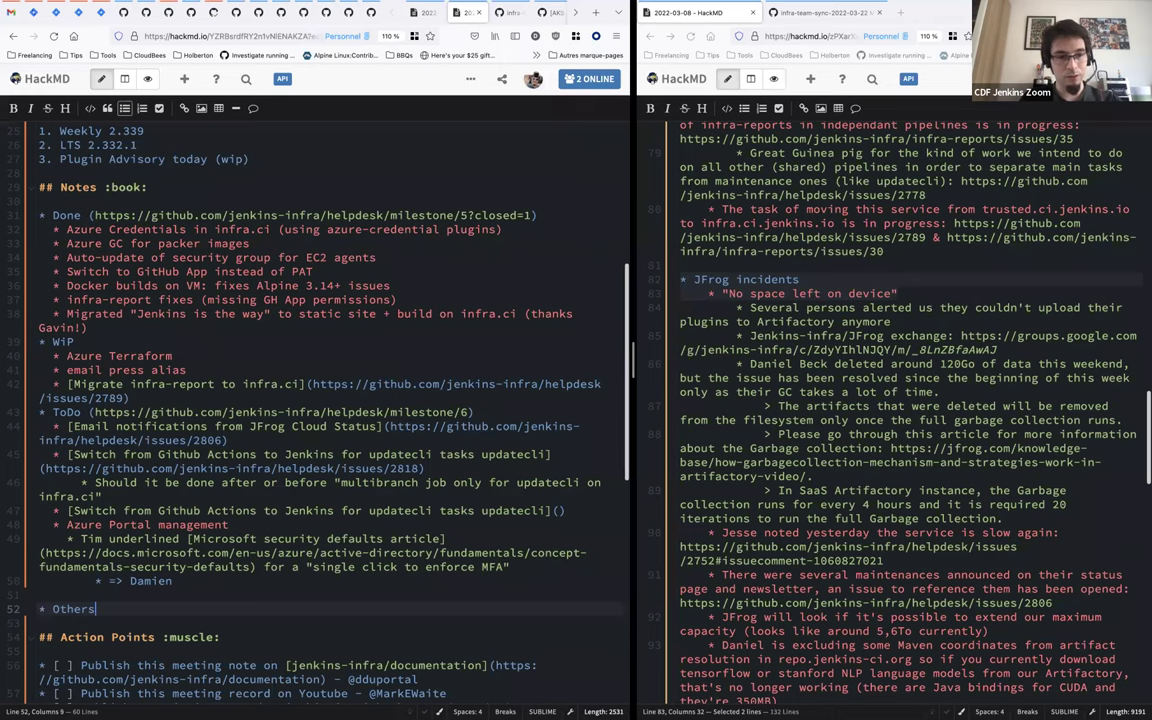
pyautogui.press('Return')
pyautogui.write('* JFrog incidents     * "No space left on device"')
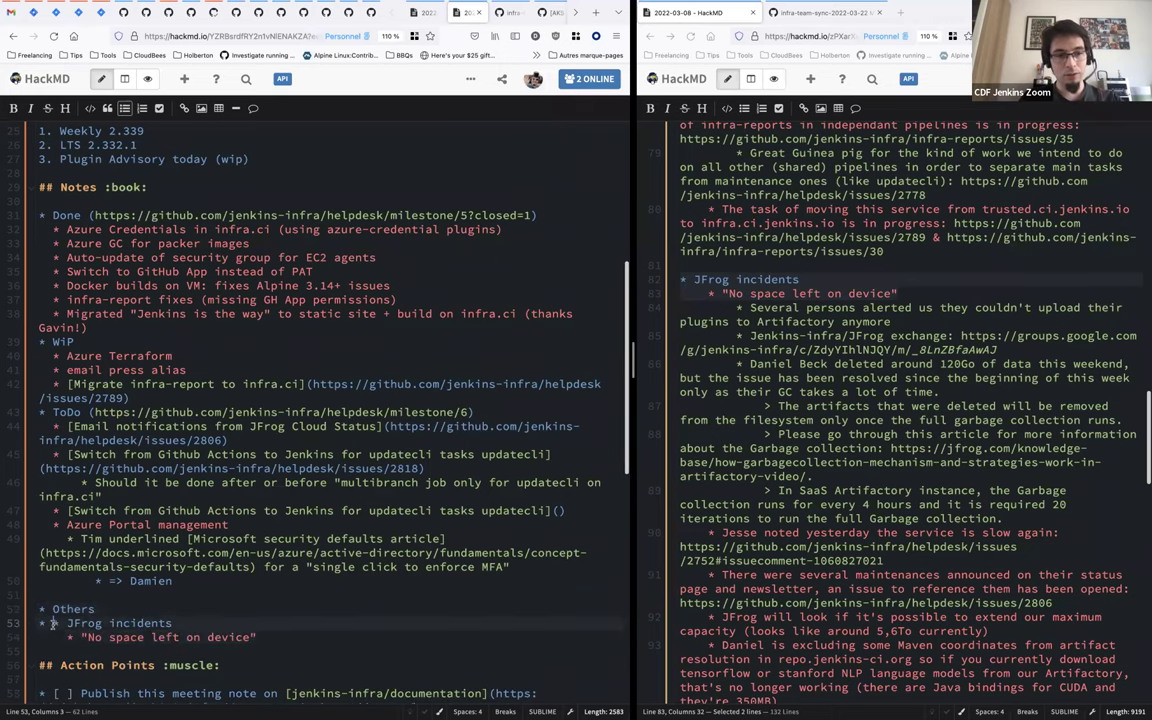
pyautogui.press('BackSpace')
pyautogui.press('BackSpace')
pyautogui.press('Tab')
pyautogui.scroll(-3, 249, 549)
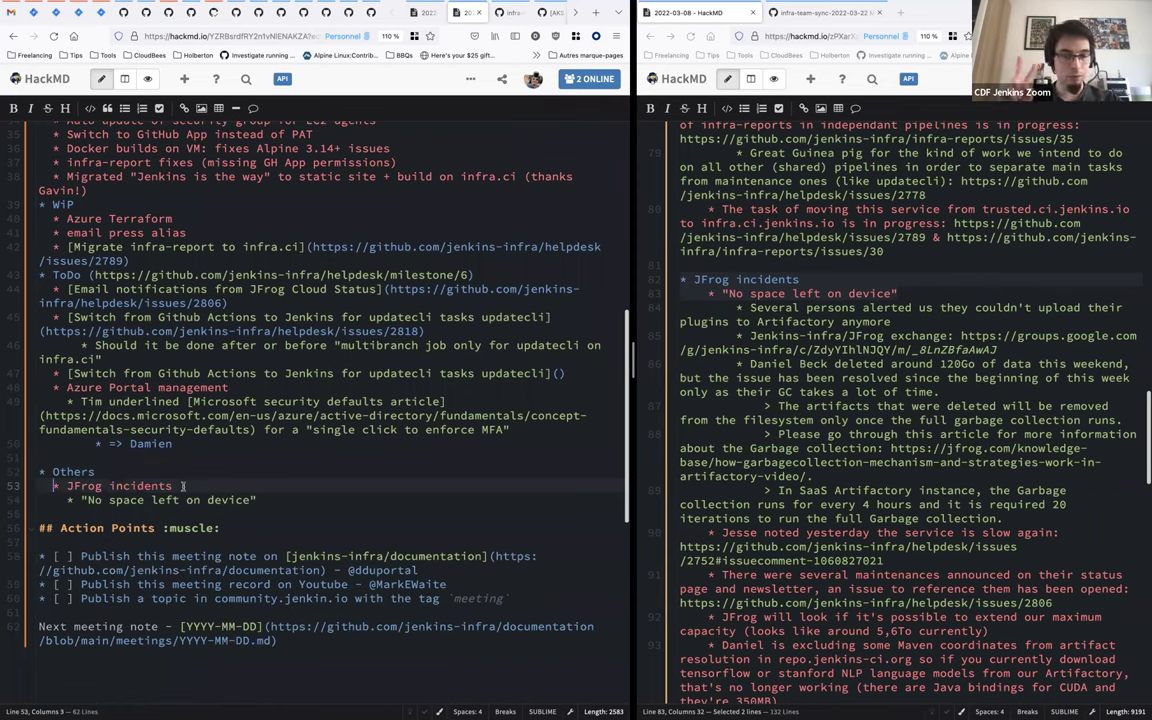
# Step: Rewrite the item as 'JFrog response about "No space left on device" => we should be unlimited on storage'
pyautogui.click(77, 502)
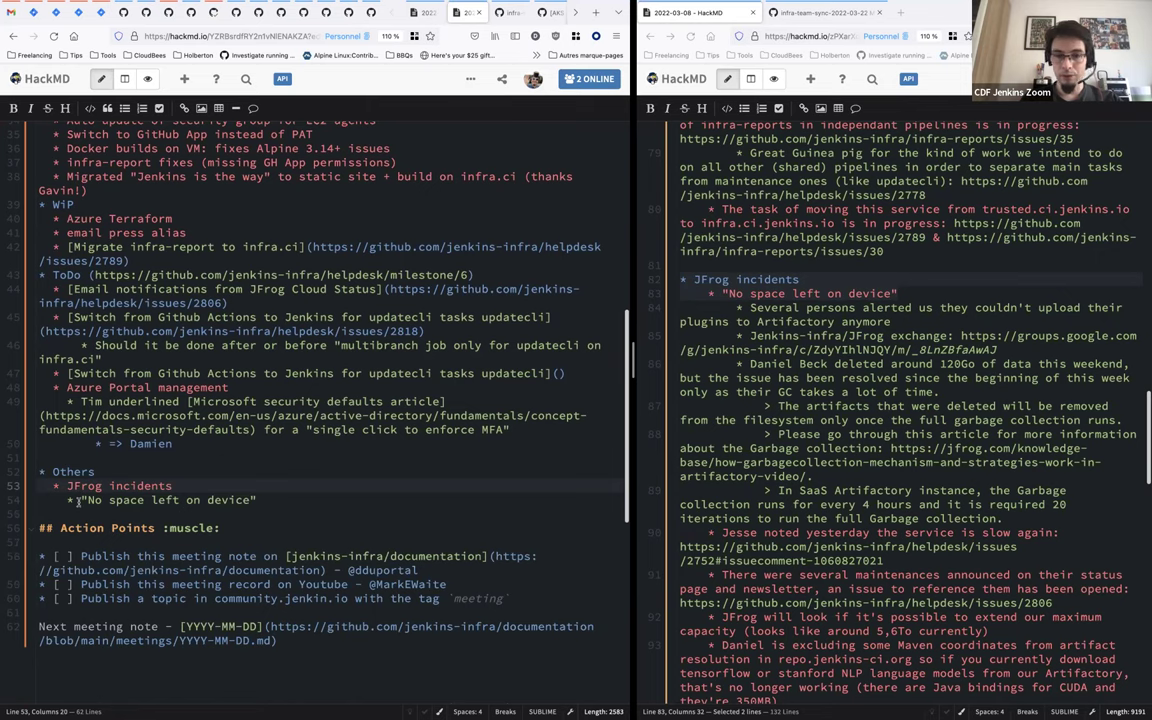
pyautogui.press('Down')
pyautogui.press('End')
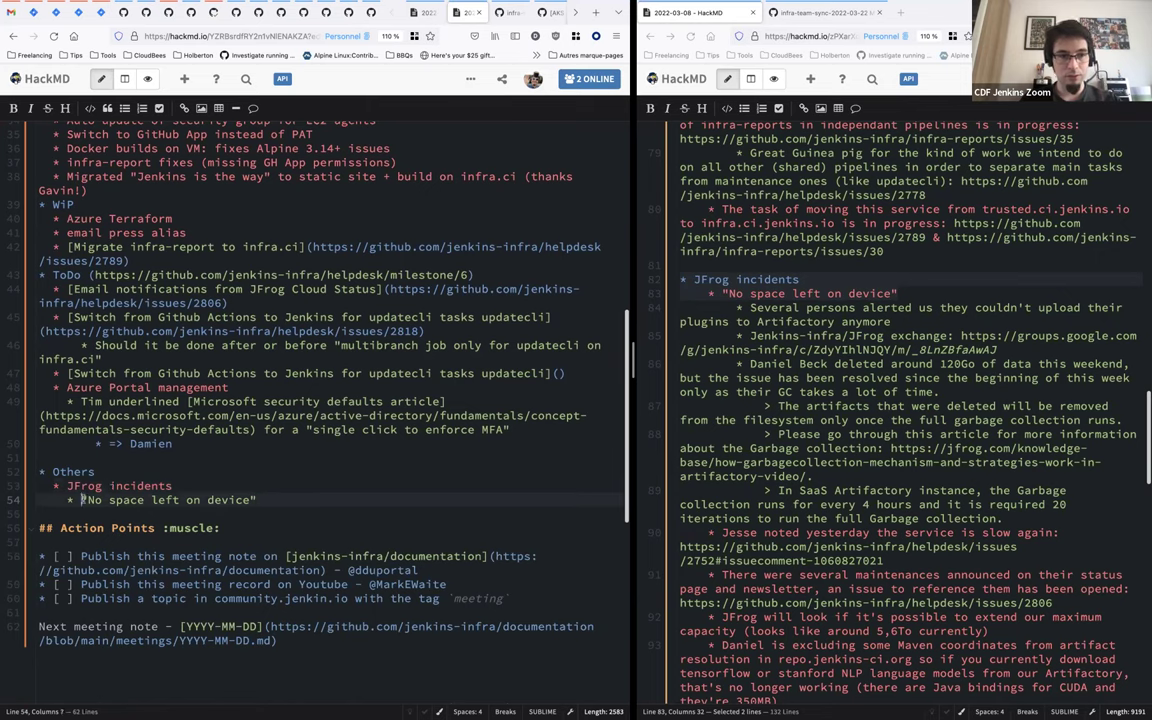
pyautogui.hotkey('shift', 'Home')
pyautogui.hotkey('ctrl', 'c')
pyautogui.press('BackSpace')
pyautogui.click(103, 487)
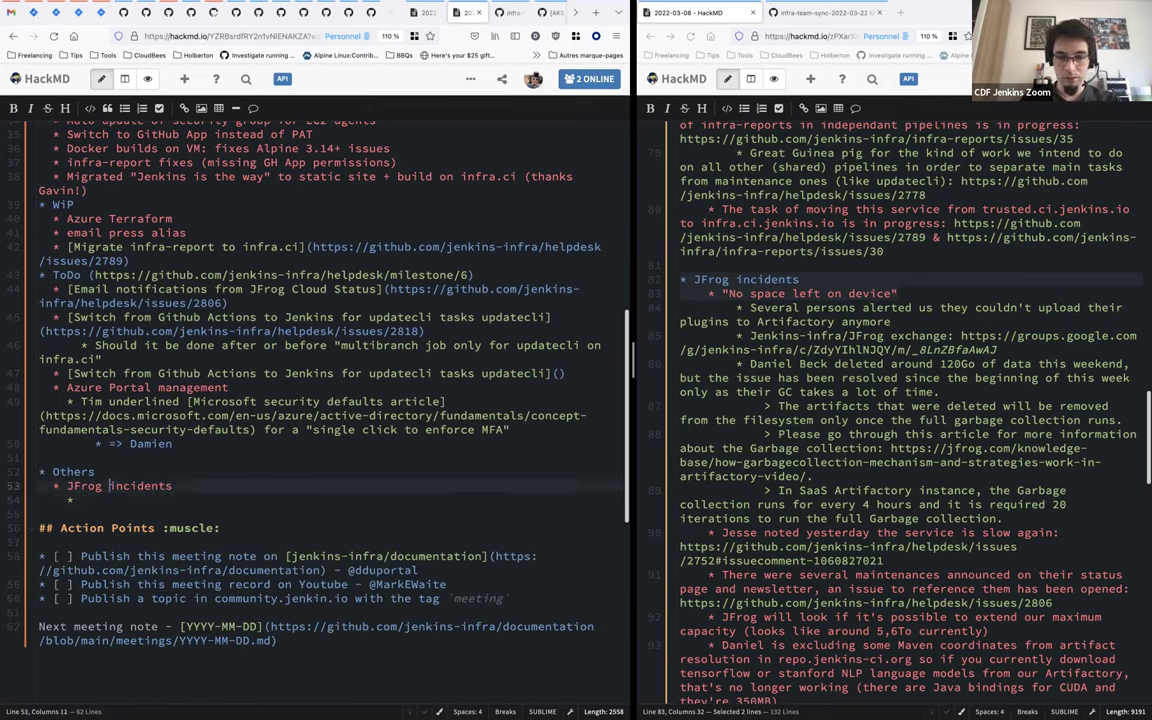
pyautogui.hotkey('shift', 'End')
pyautogui.write('response about')
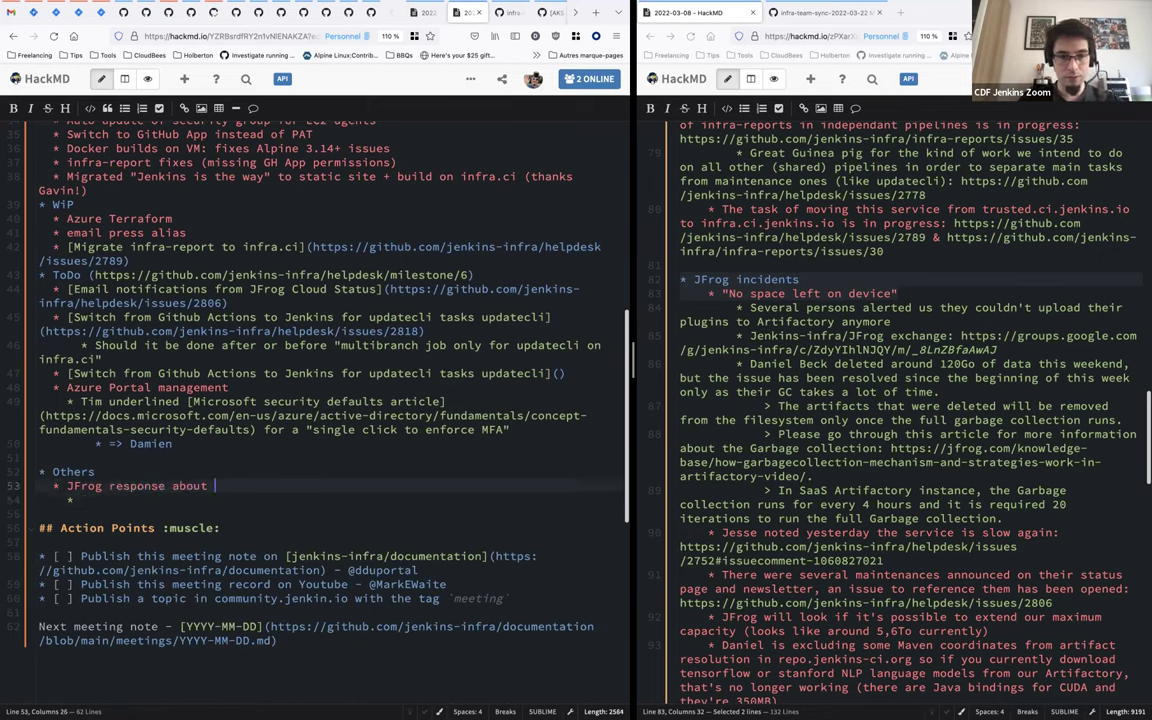
pyautogui.hotkey('ctrl', 'v')
pyautogui.write('=> we s')
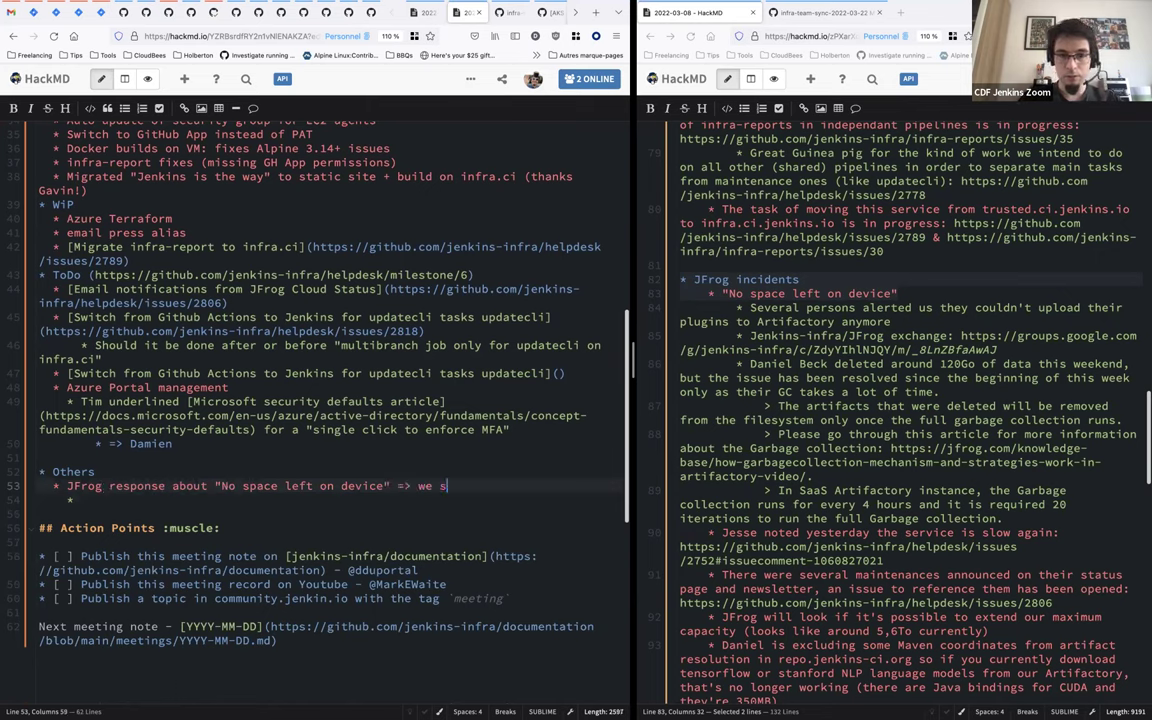
pyautogui.write('hould be un')
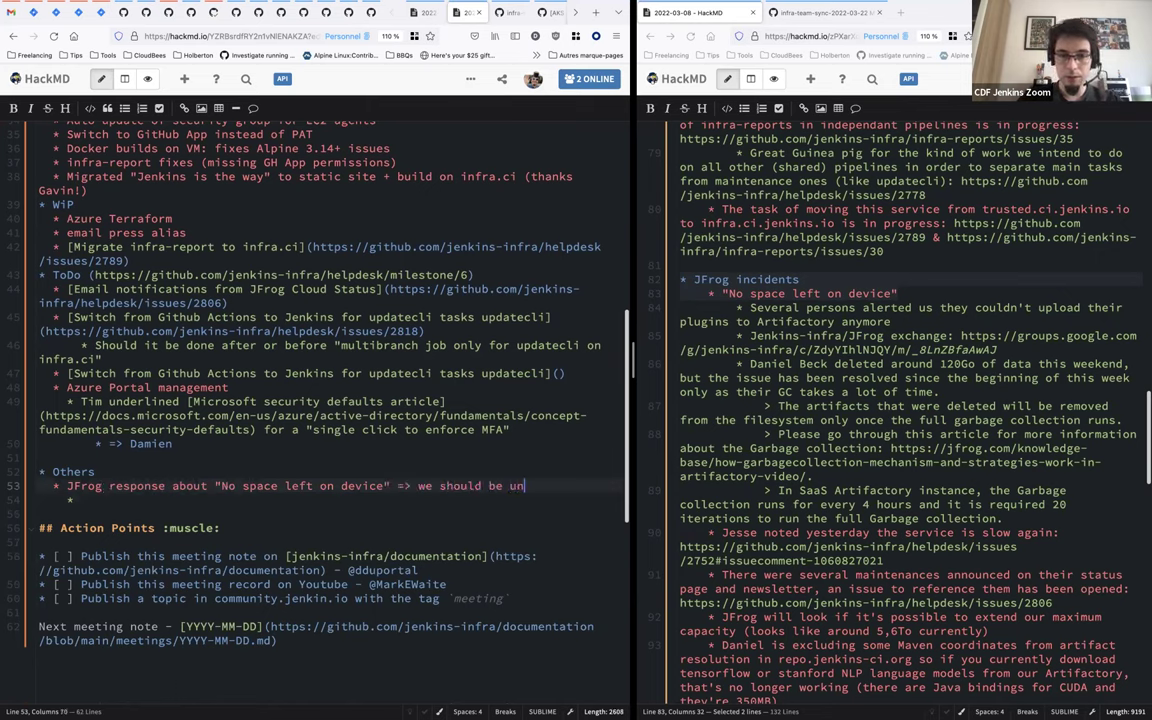
pyautogui.write('iimited ')
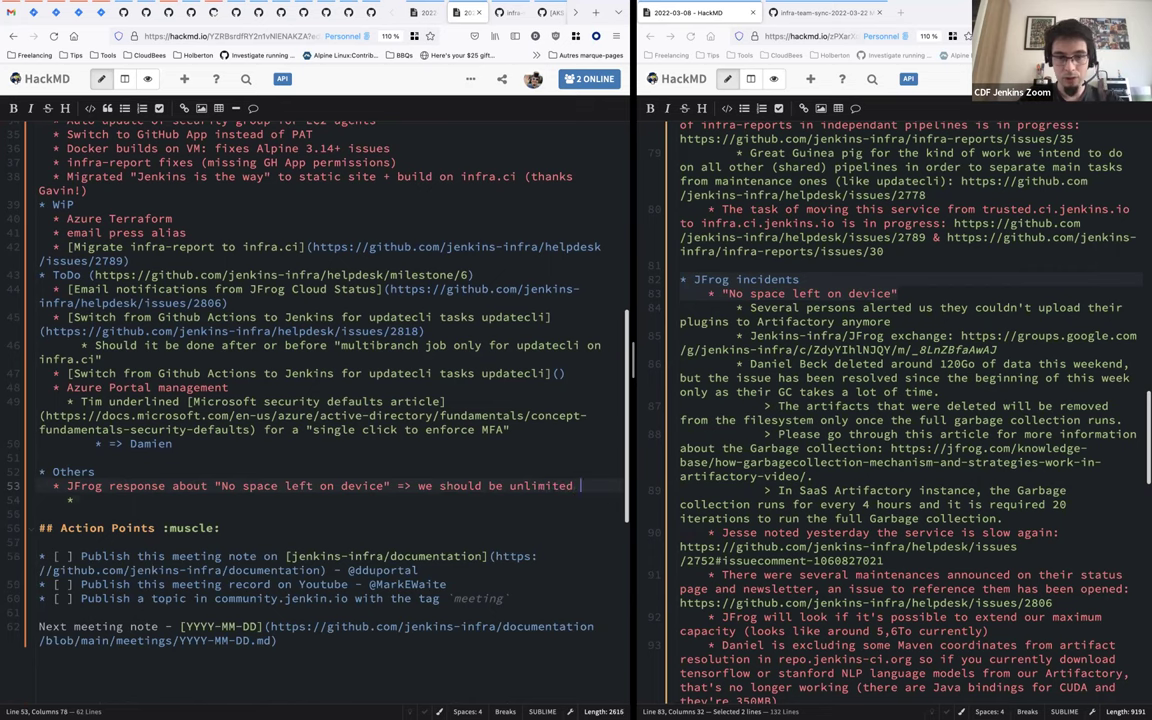
pyautogui.write('on storage')
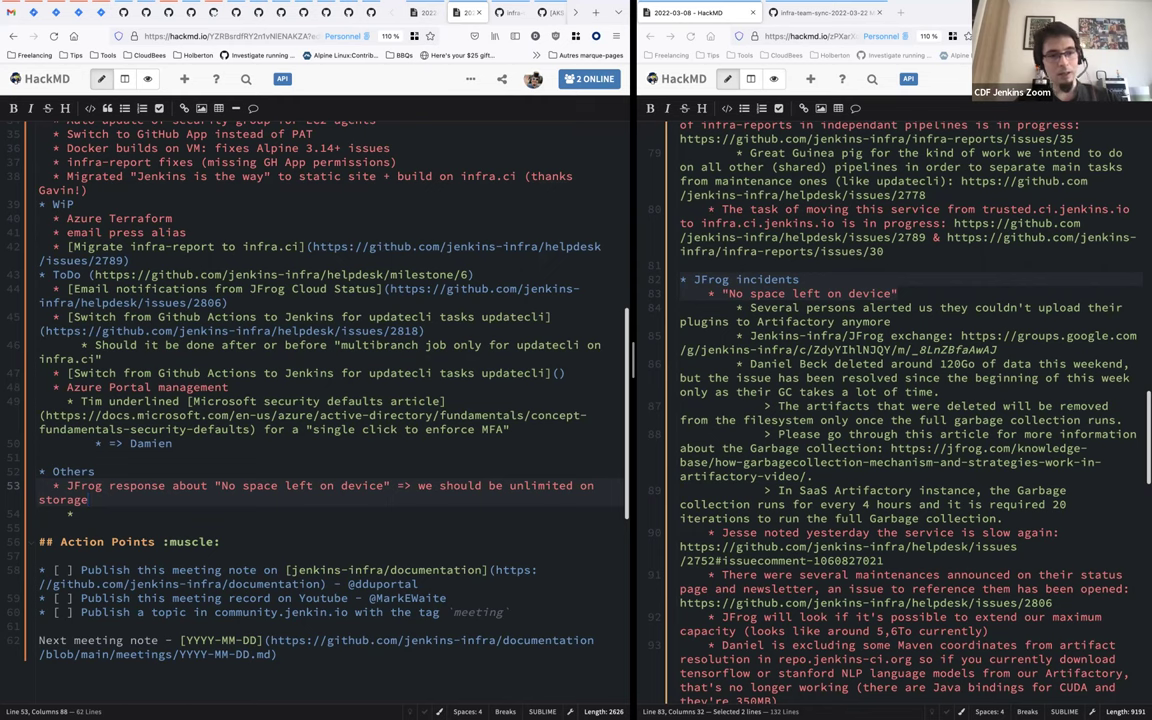
# Step: Remove the stray empty bullet under Others and add a top-level 'JFrog' bullet after the Azure notes
pyautogui.hotkey('shift', 'Tab')
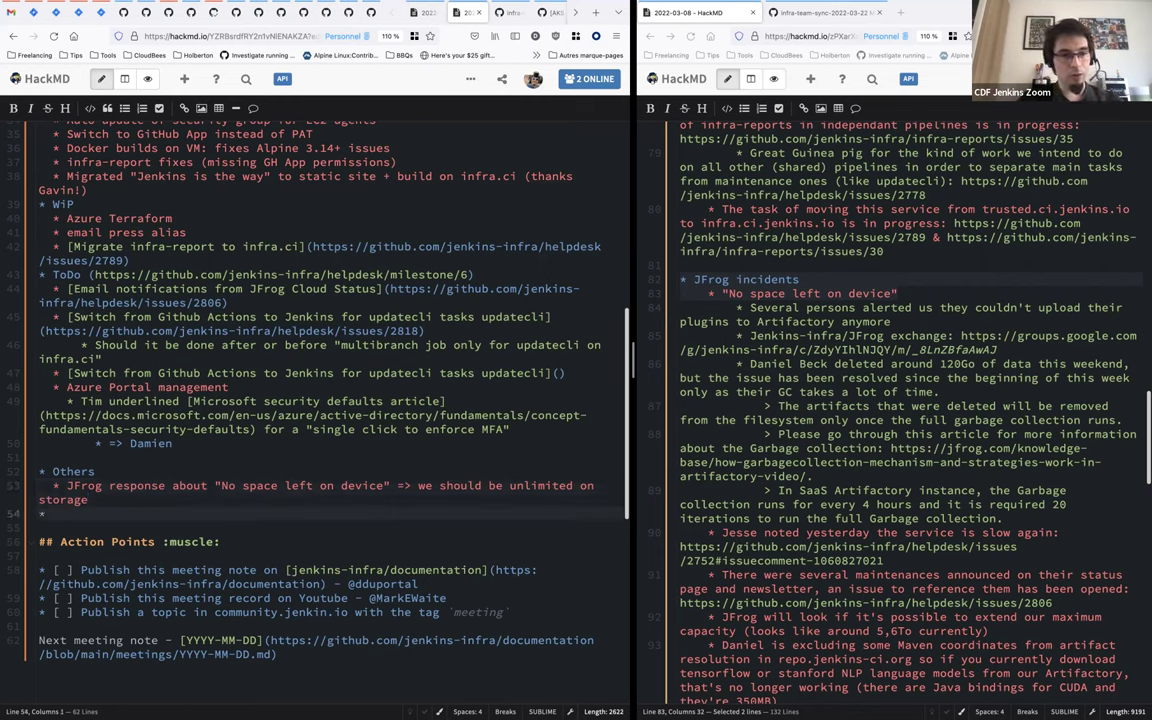
pyautogui.press('Tab')
pyautogui.write('Jf')
pyautogui.press('BackSpace')
pyautogui.press('BackSpace')
pyautogui.press('BackSpace')
pyautogui.press('BackSpace')
pyautogui.press('BackSpace')
pyautogui.press('BackSpace')
pyautogui.press('Up')
pyautogui.press('Up')
pyautogui.press('Up')
pyautogui.press('Up')
pyautogui.press('End')
pyautogui.press('Return')
pyautogui.hotkey('shift', 'Tab')
pyautogui.hotkey('shift', 'Tab')
pyautogui.hotkey('shift', 'Tab')
pyautogui.hotkey('shift', 'Tab')
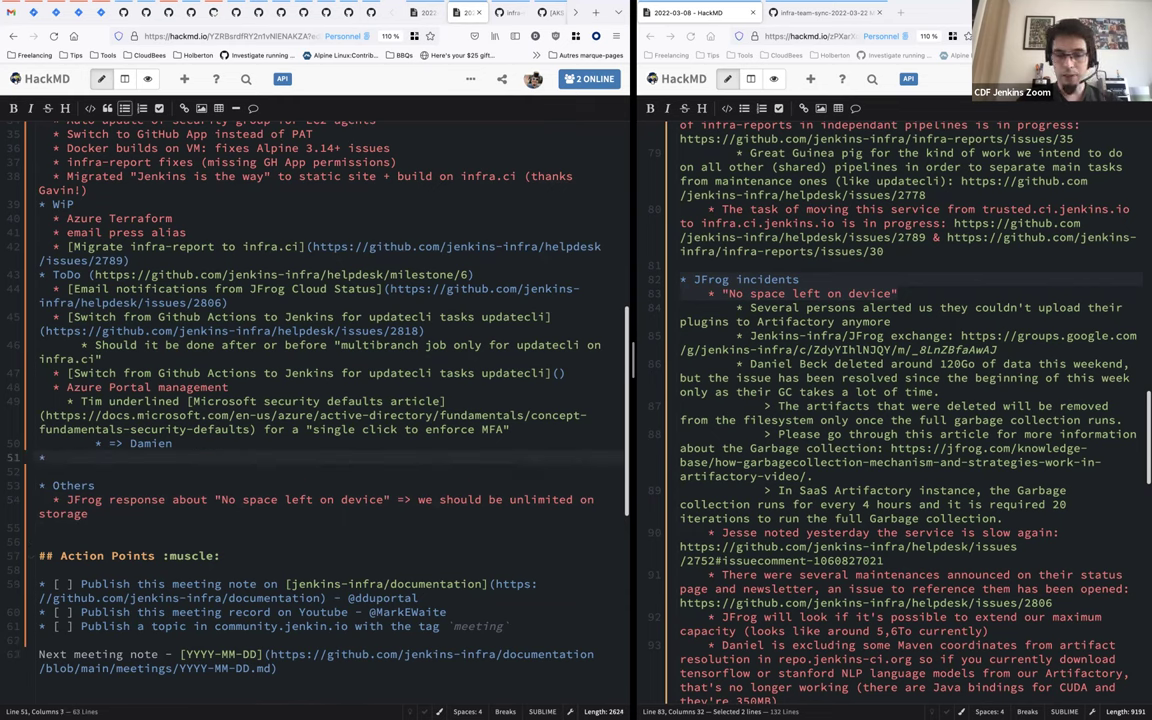
pyautogui.write('JFrog')
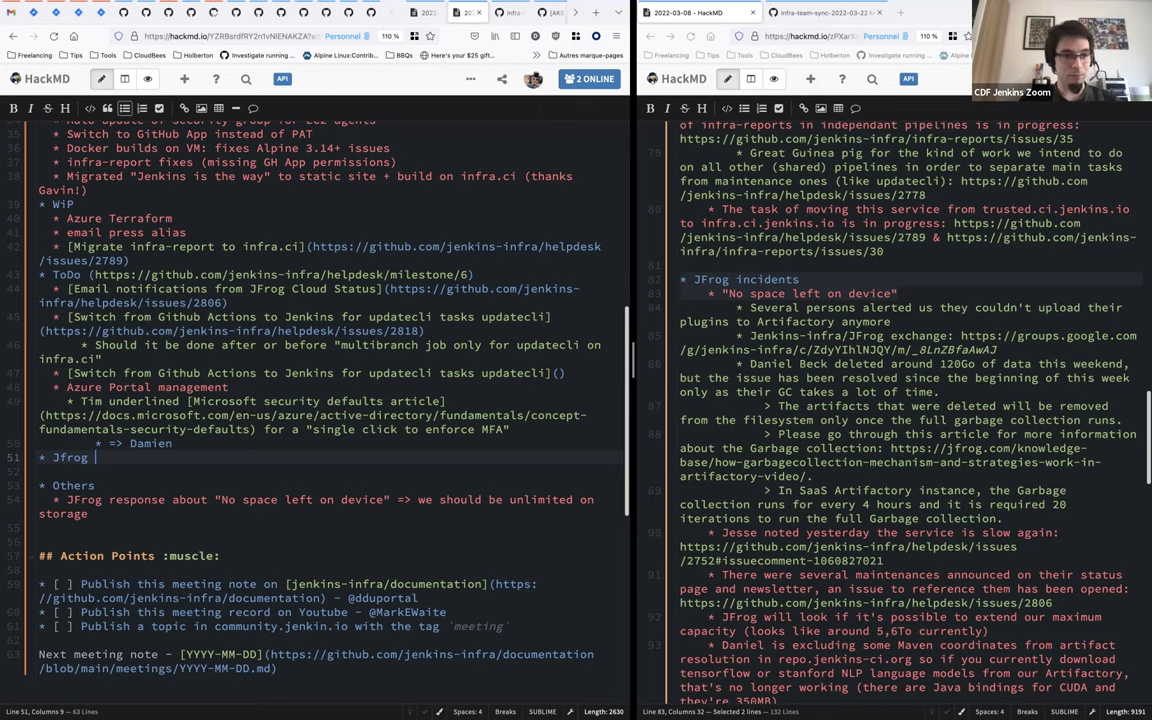
# Step: Expand the JFrog bullet so a named team member is assigned to answer JFrog about contact
pyautogui.click(53, 457)
pyautogui.write('Damien to answ')
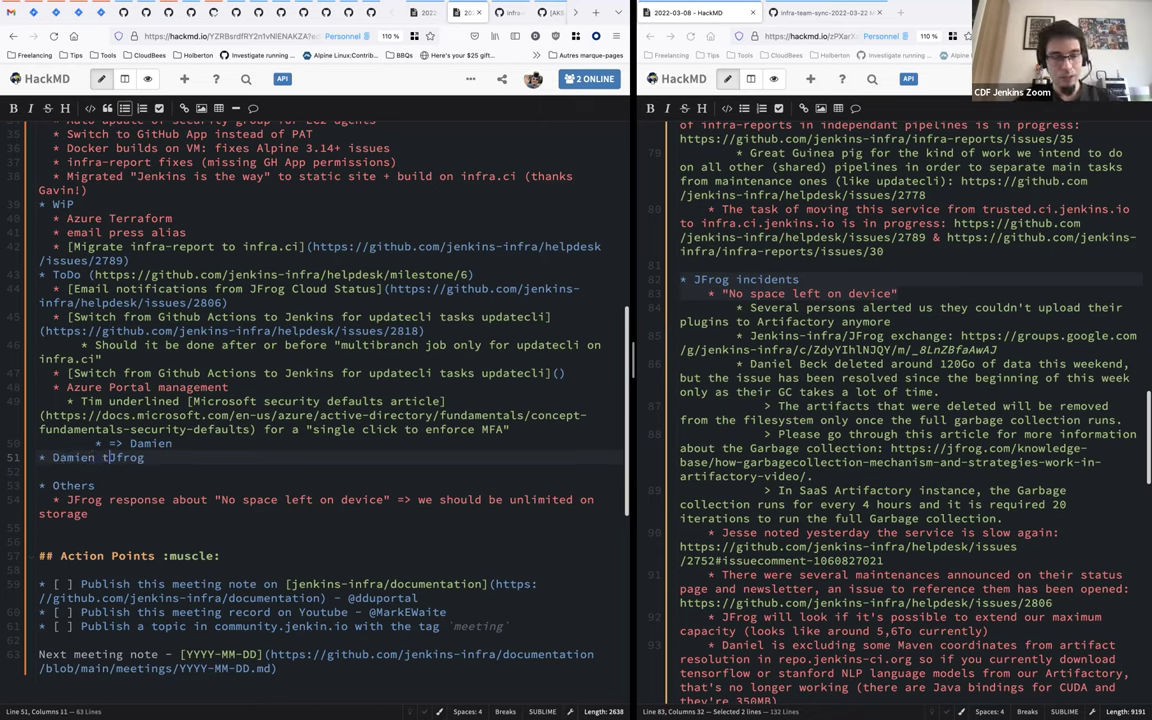
pyautogui.write('et')
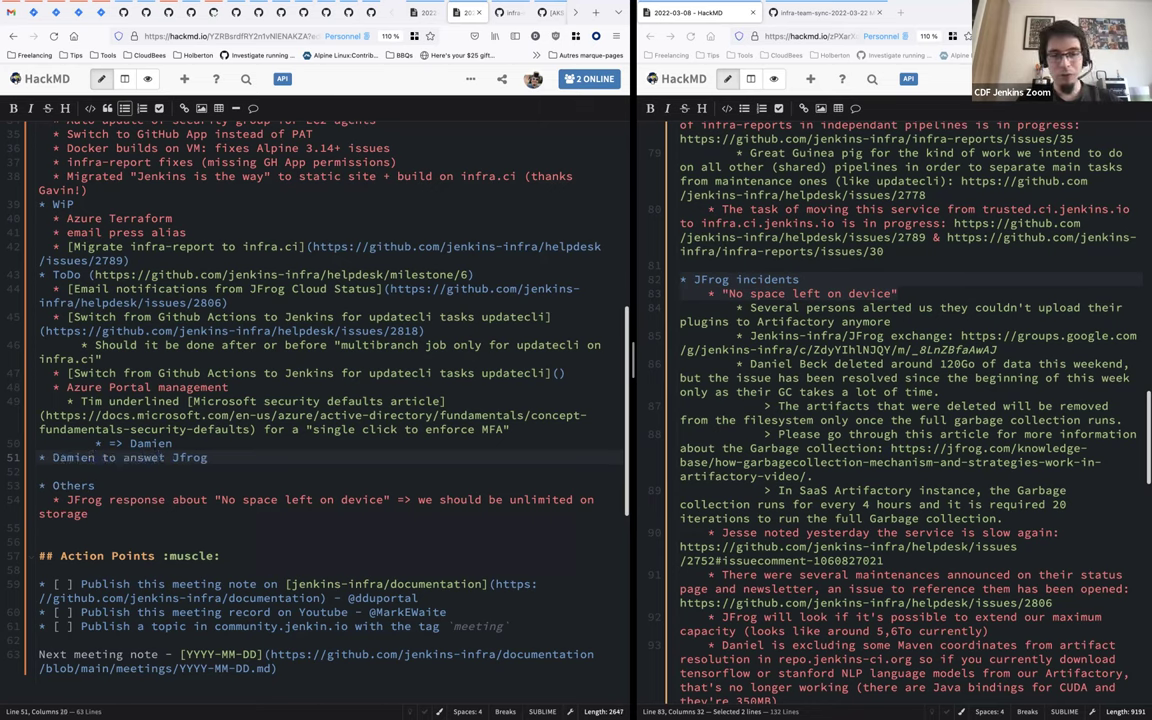
pyautogui.press('BackSpace')
pyautogui.press('BackSpace')
pyautogui.write('r')
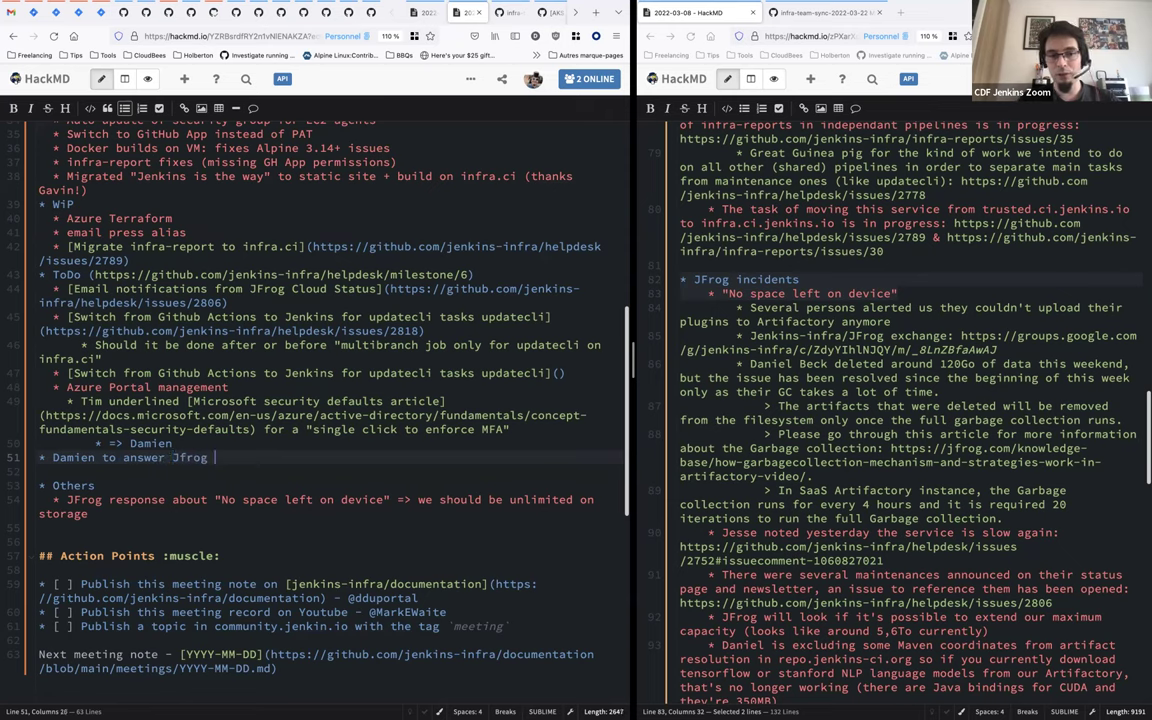
pyautogui.press('End')
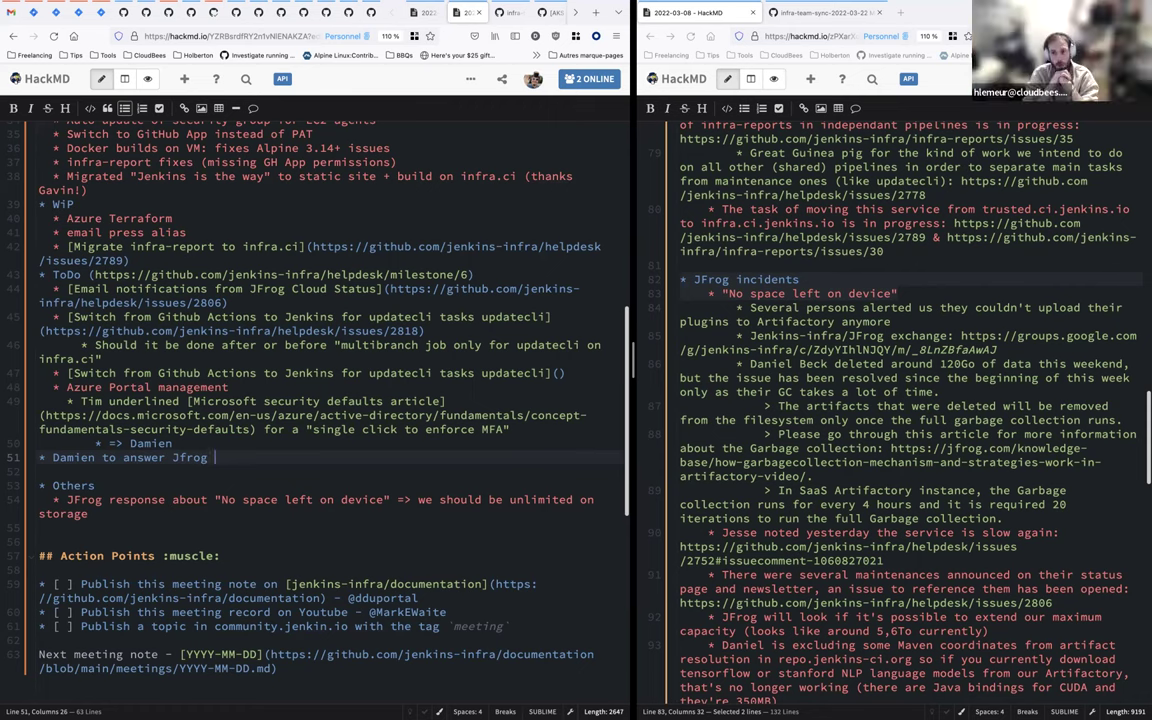
pyautogui.write('about contact')
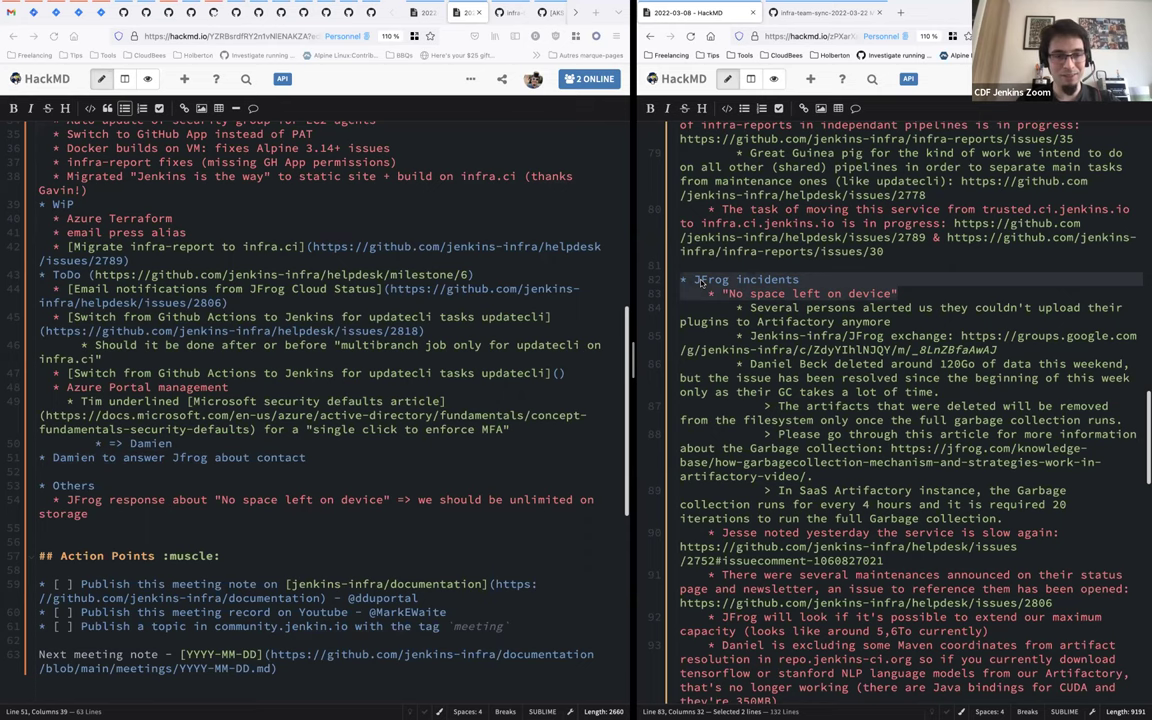
# Step: Review the Fastly PURGE requests topic in last week's notes
pyautogui.scroll(-5, 700, 282)
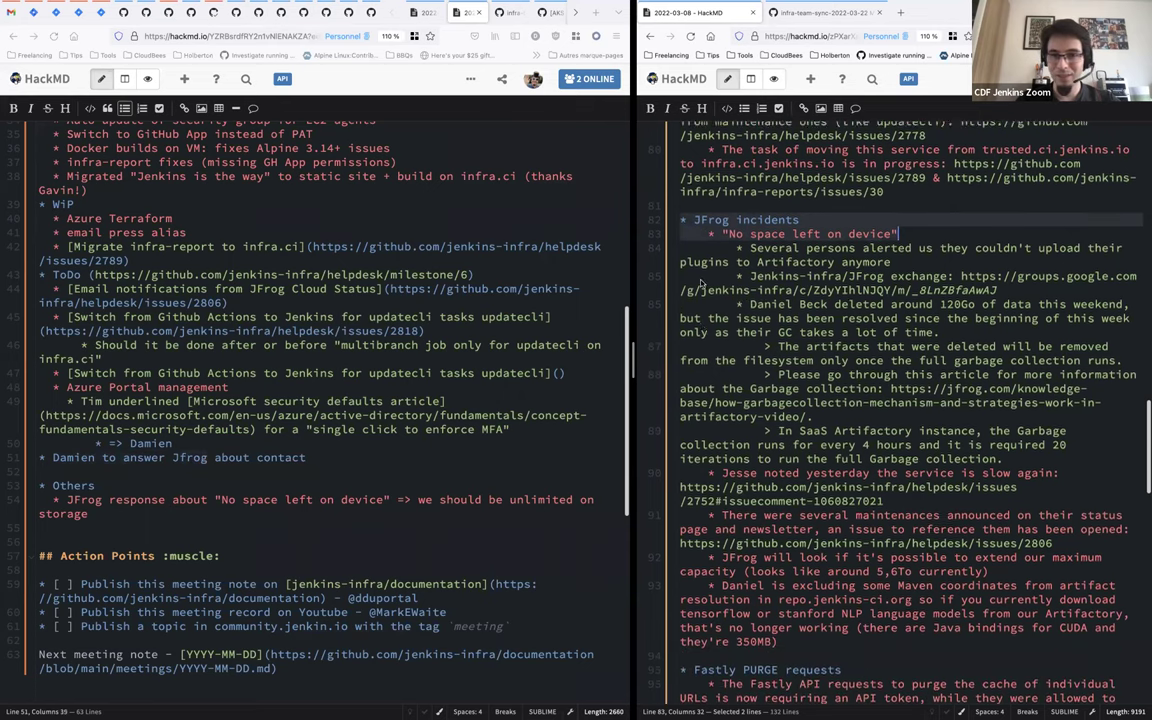
pyautogui.scroll(-1, 902, 270)
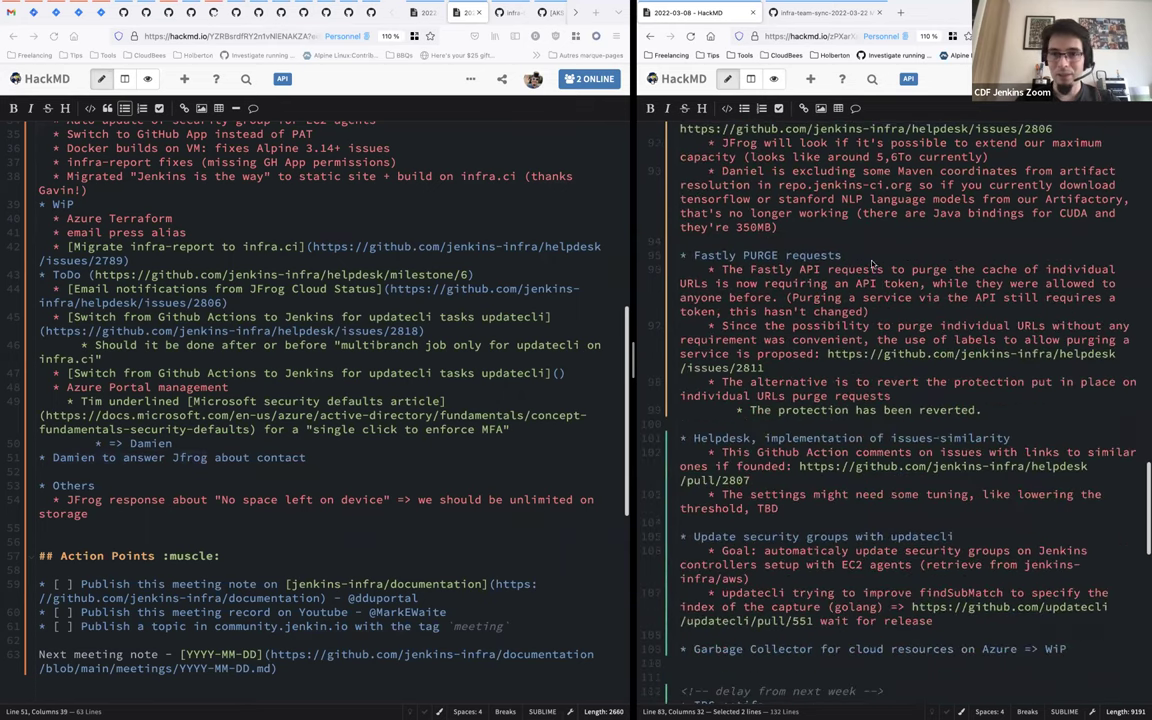
pyautogui.click(867, 258)
pyautogui.tripleClick(862, 260)
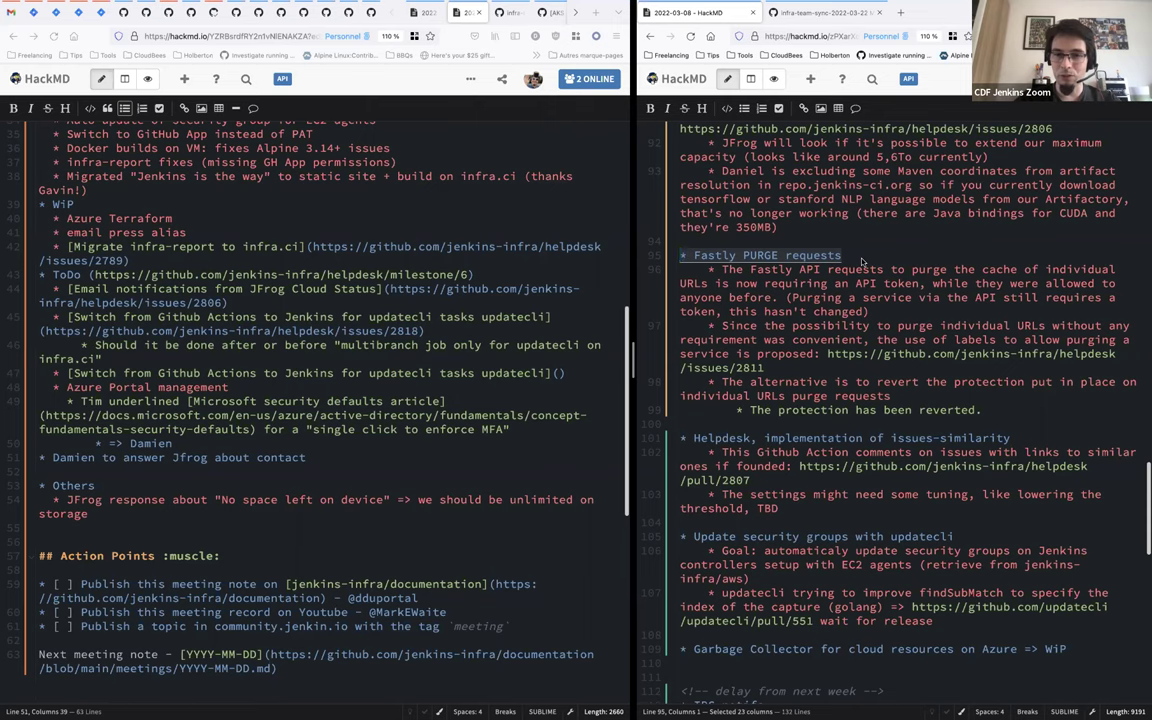
pyautogui.click(820, 414)
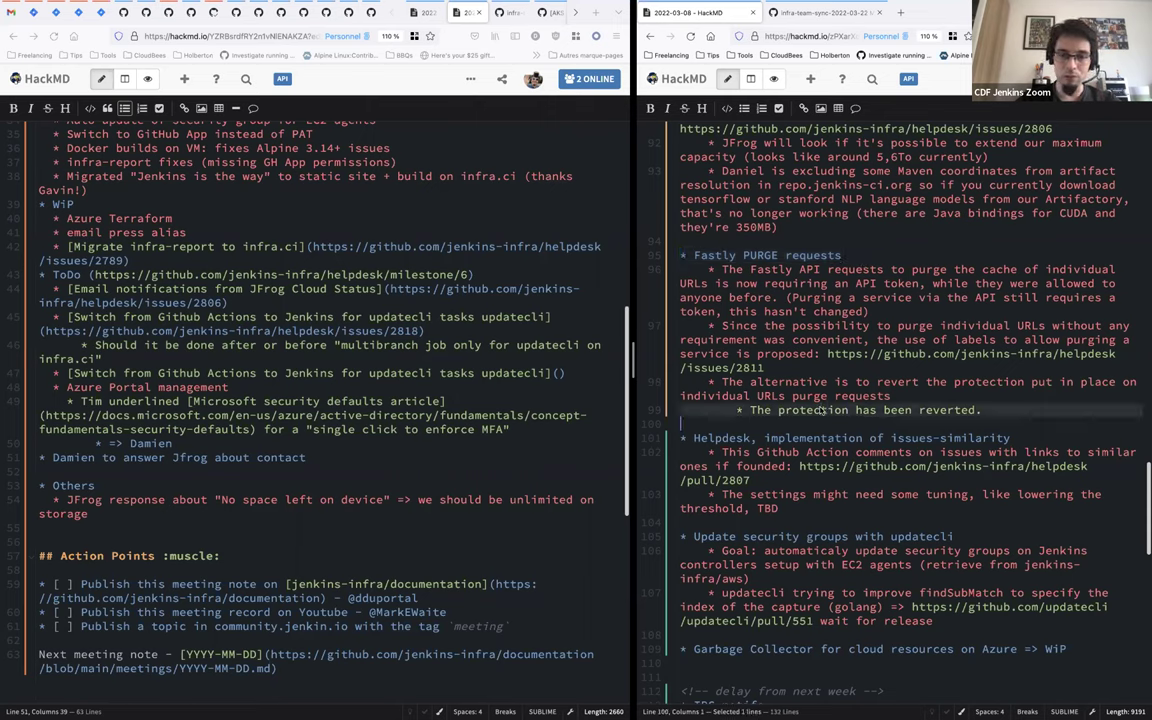
pyautogui.press('Up')
pyautogui.press('Up')
pyautogui.press('Up')
pyautogui.press('Up')
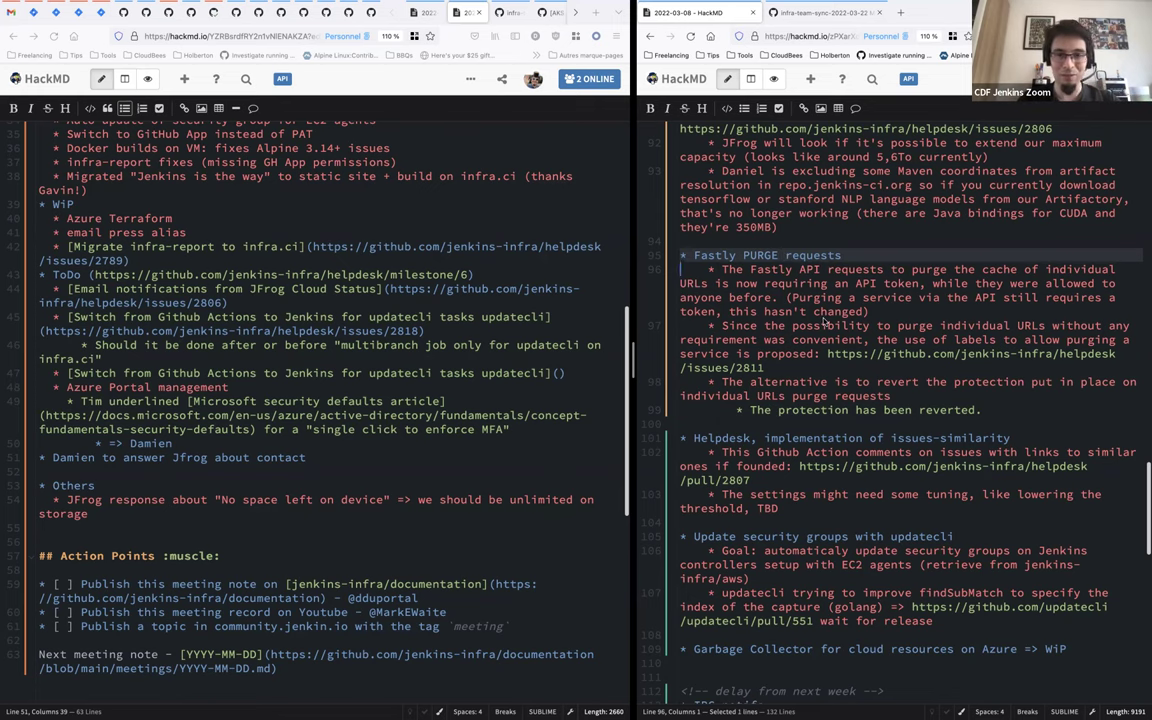
pyautogui.scroll(-3, 825, 322)
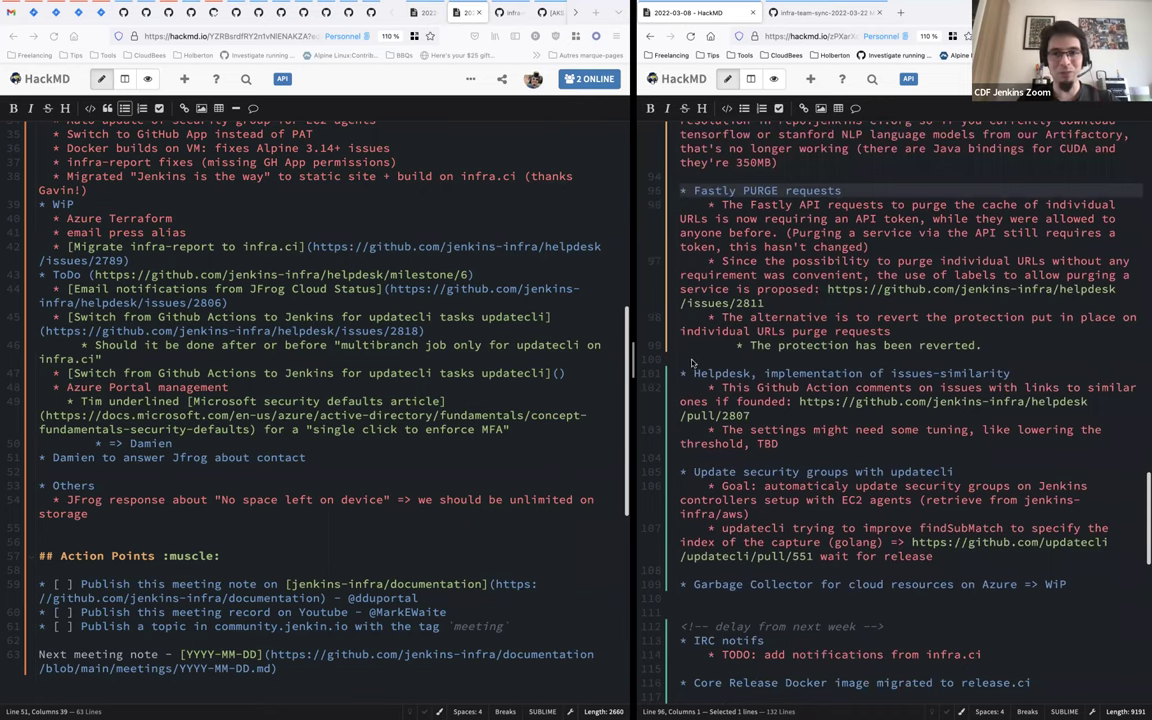
pyautogui.scroll(-1, 703, 373)
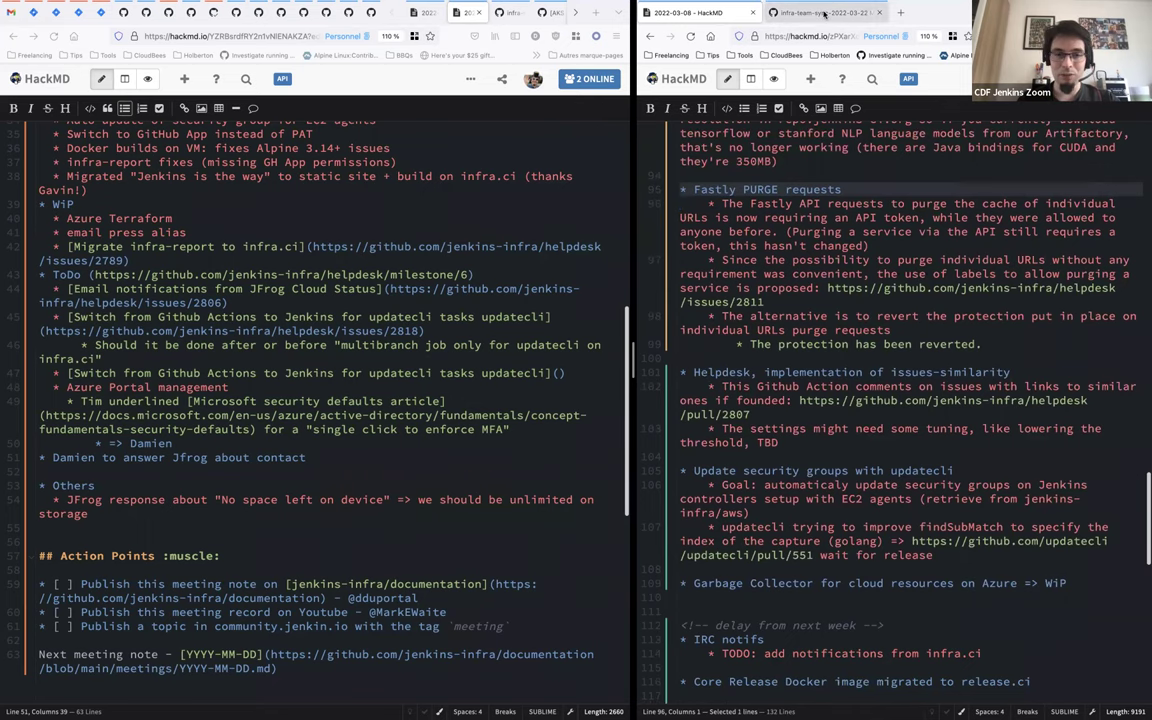
# Step: Open the helpdesk repository in a new tab and view its Terraform 2021/2022 Winter milestone
pyautogui.click(824, 13)
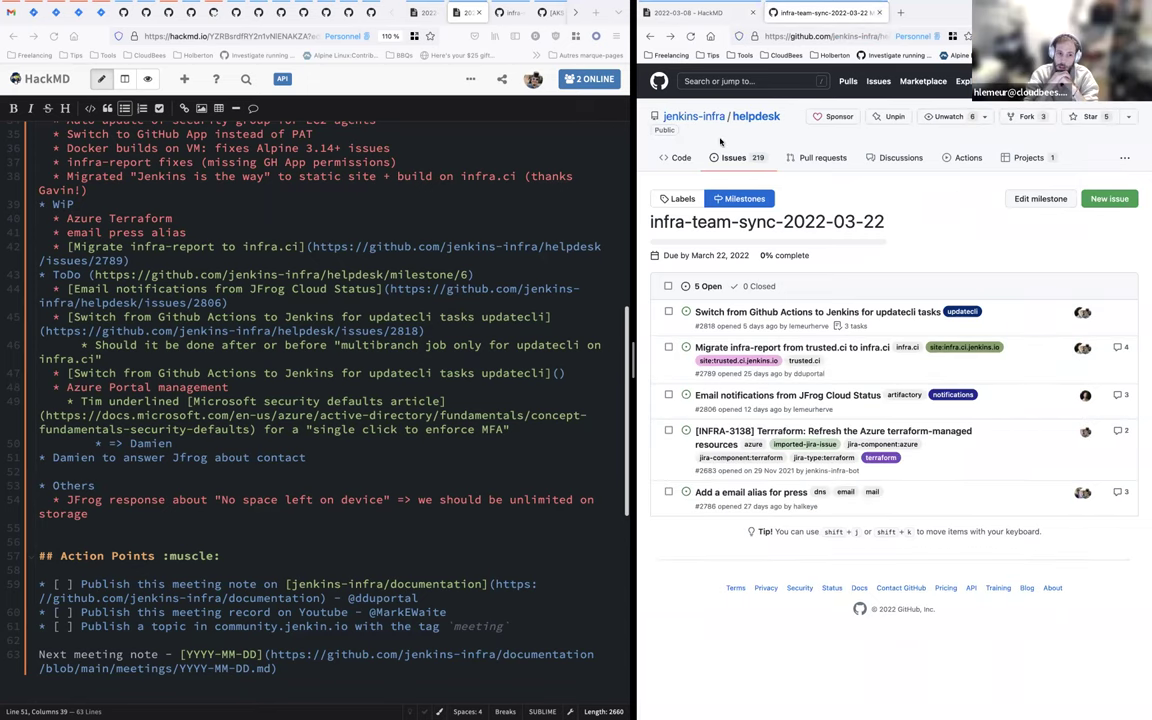
pyautogui.rightClick(758, 116)
pyautogui.click(810, 119)
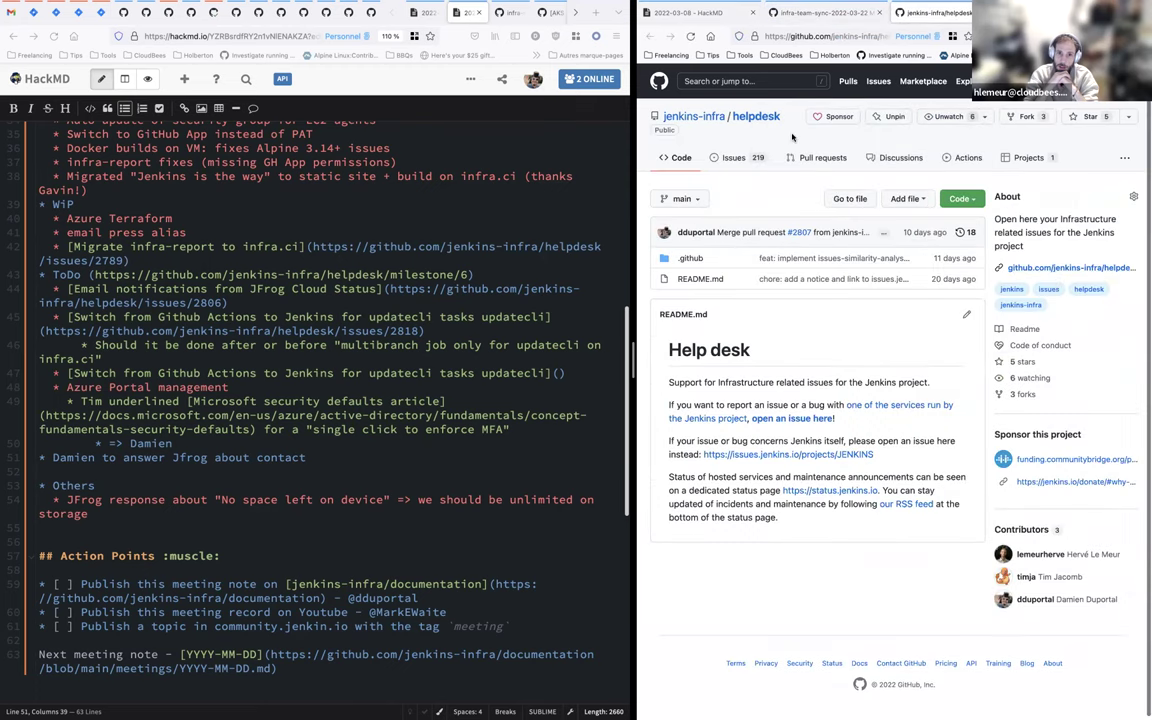
pyautogui.click(733, 157)
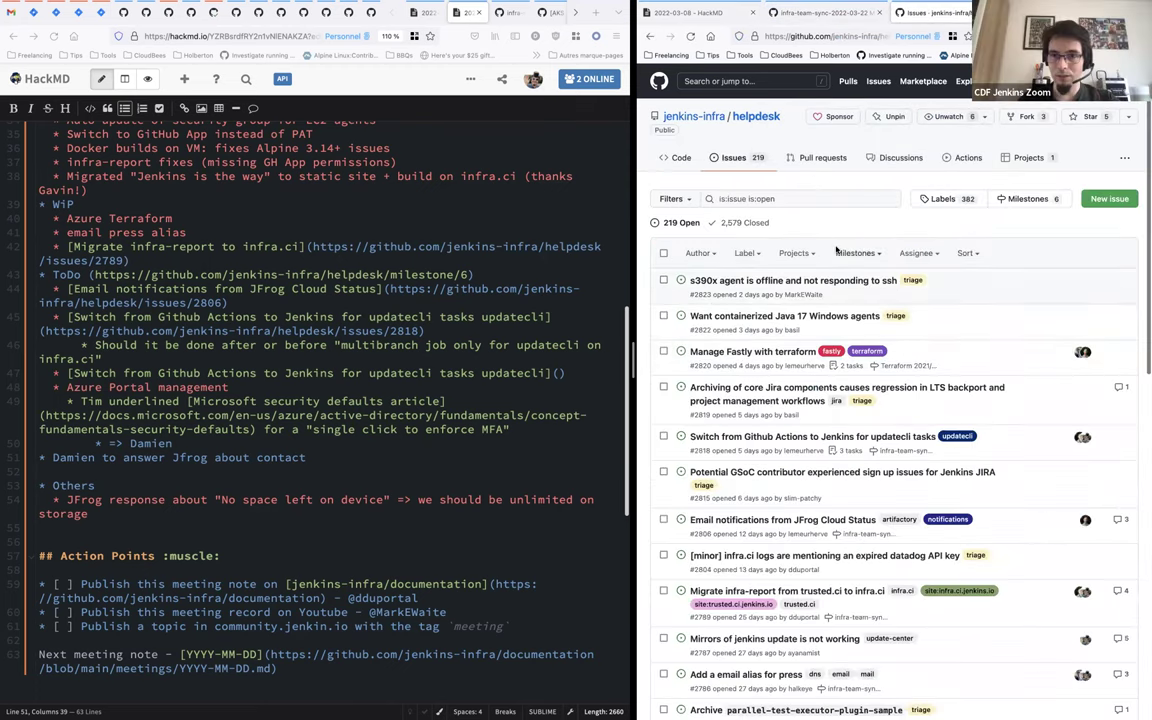
pyautogui.click(1022, 198)
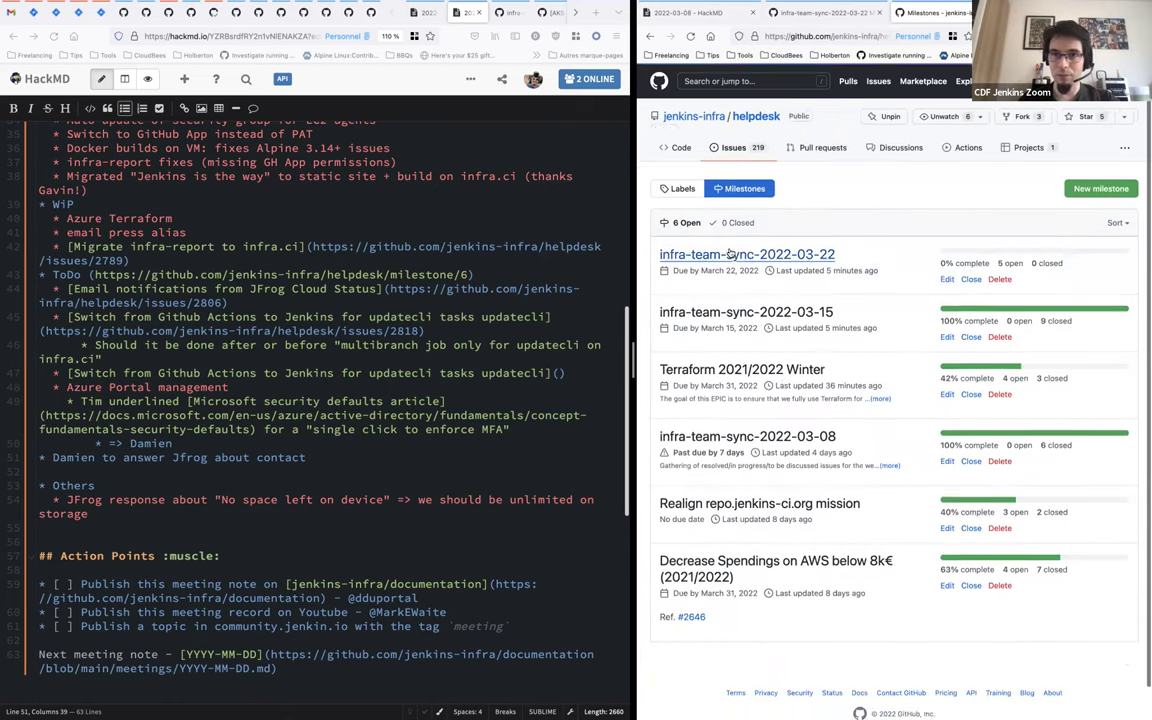
pyautogui.click(758, 381)
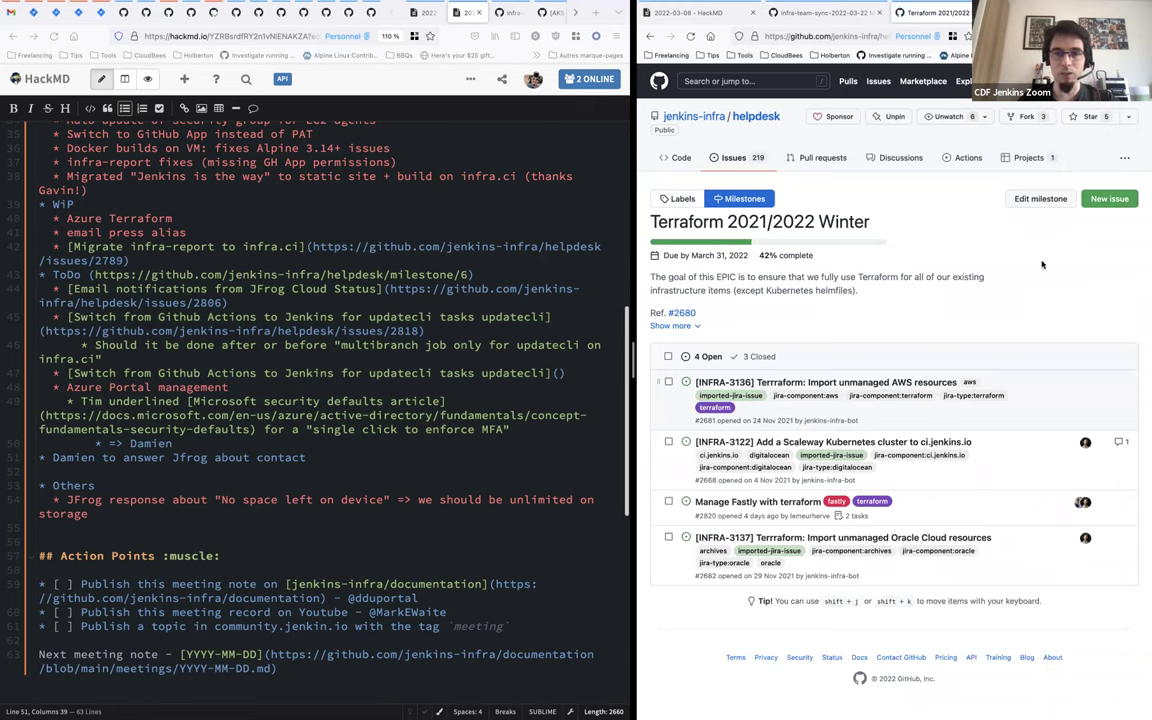
pyautogui.moveTo(784, 495)
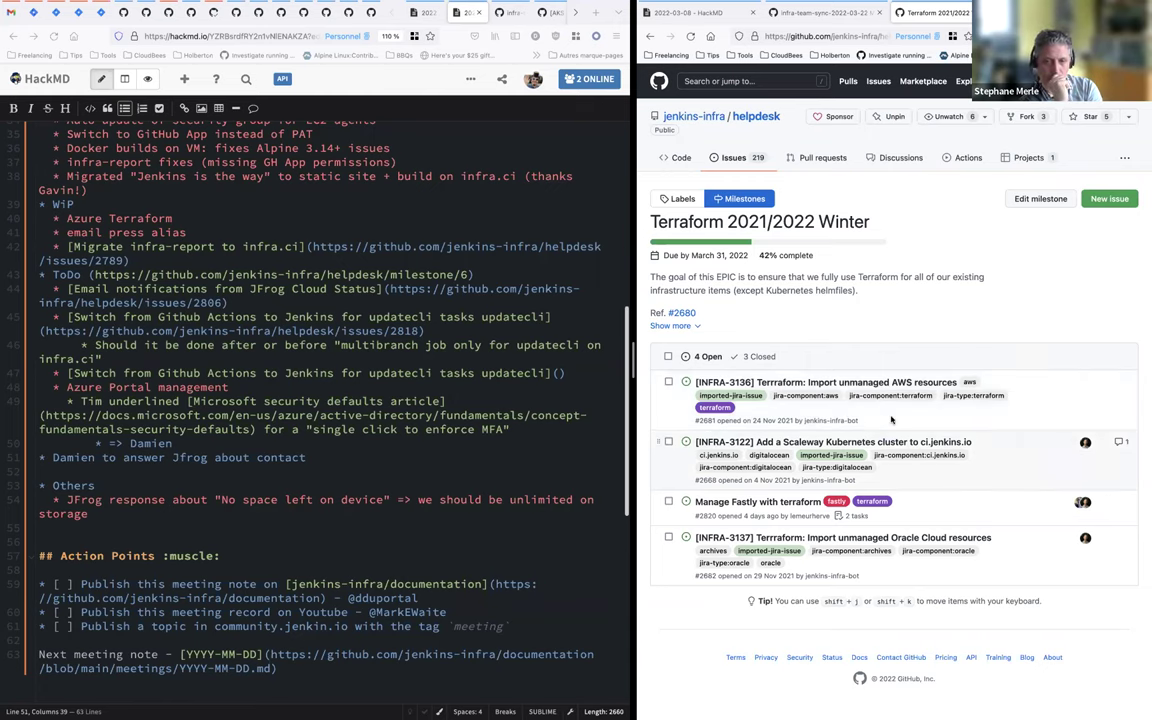
pyautogui.moveTo(735, 505)
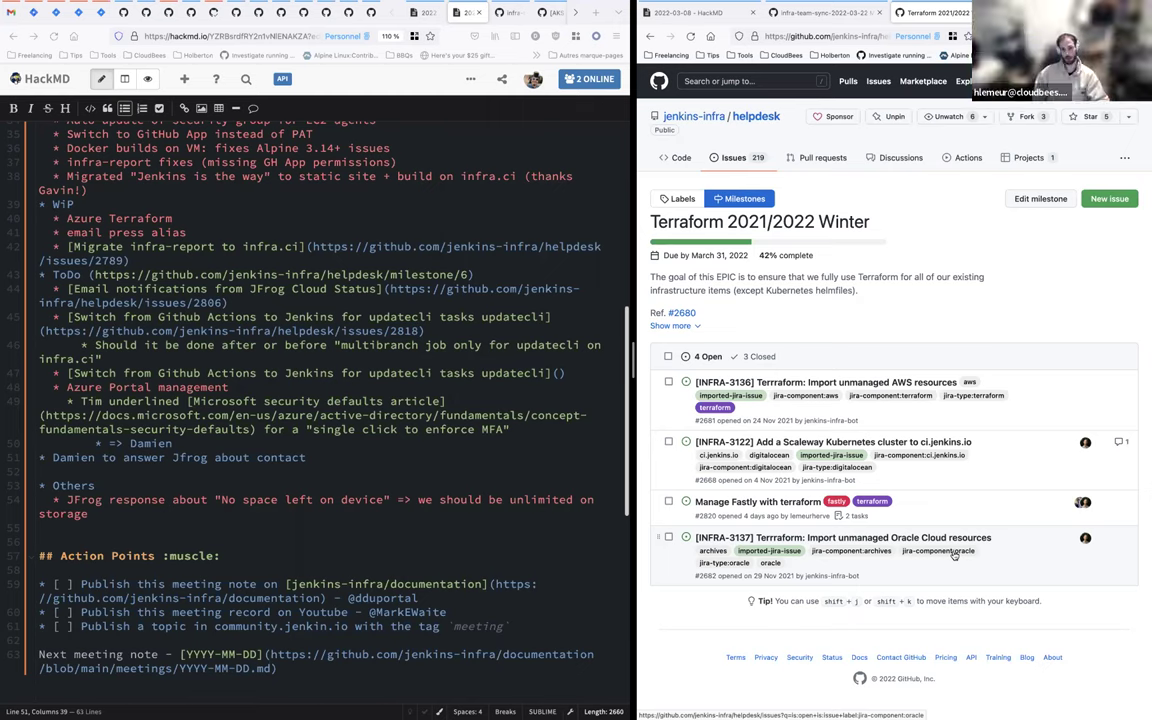
pyautogui.moveTo(744, 505)
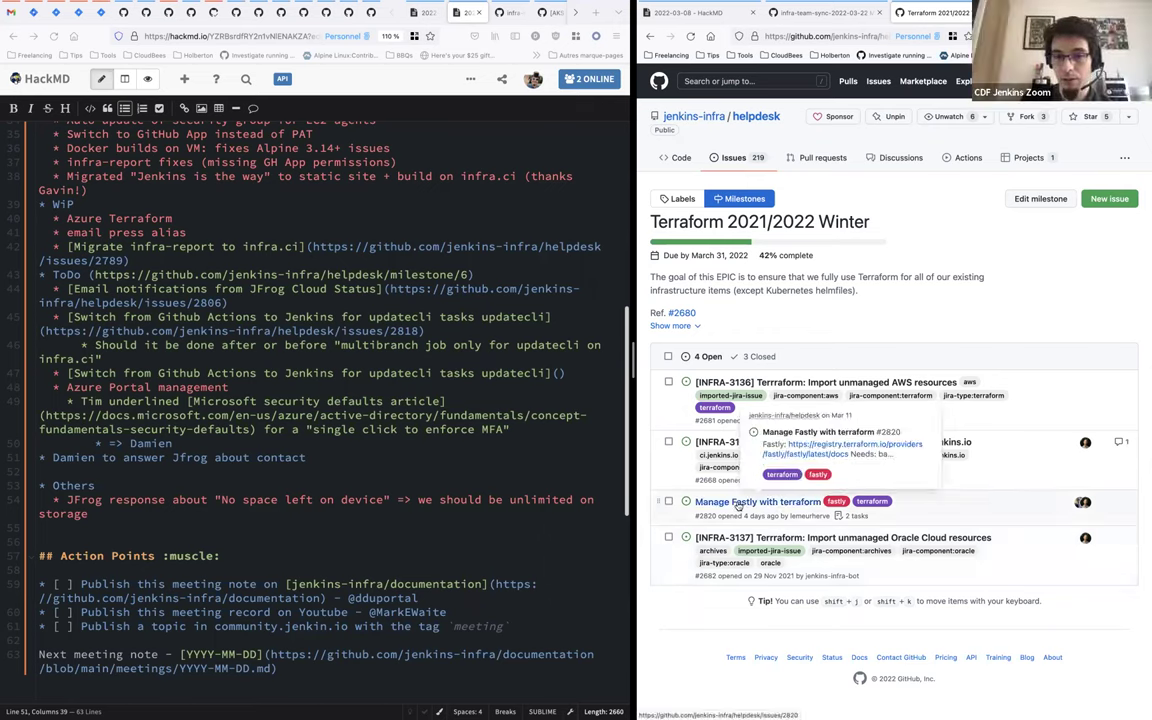
# Step: Assign issue #2820 'Manage Fastly with terraform' to infra-team-sync-2022-03-22, then return to the 2022-03-08 notes
pyautogui.click(864, 398)
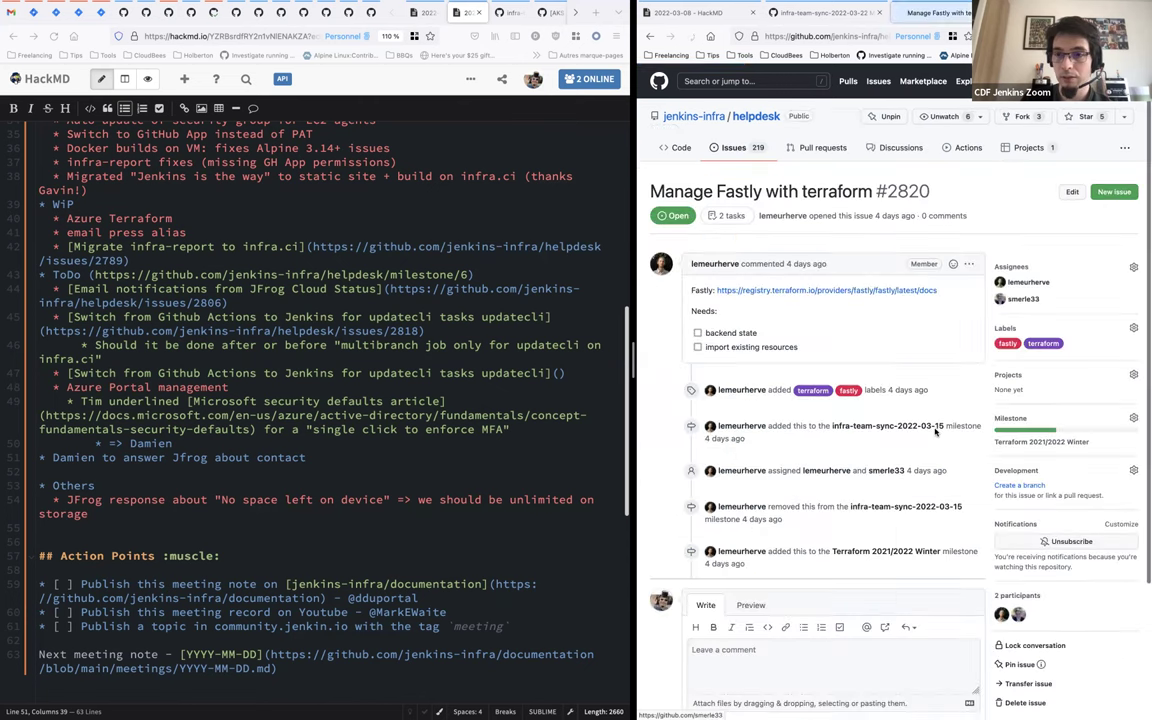
pyautogui.click(1134, 428)
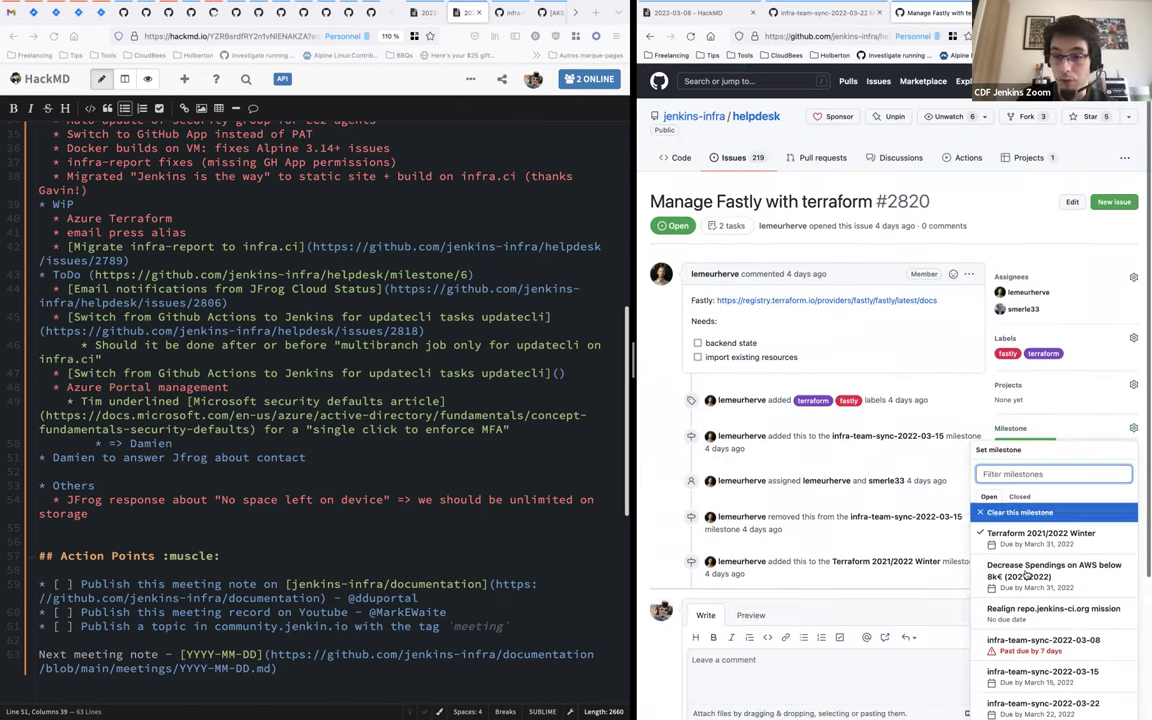
pyautogui.scroll(-1, 1069, 610)
pyautogui.click(1050, 660)
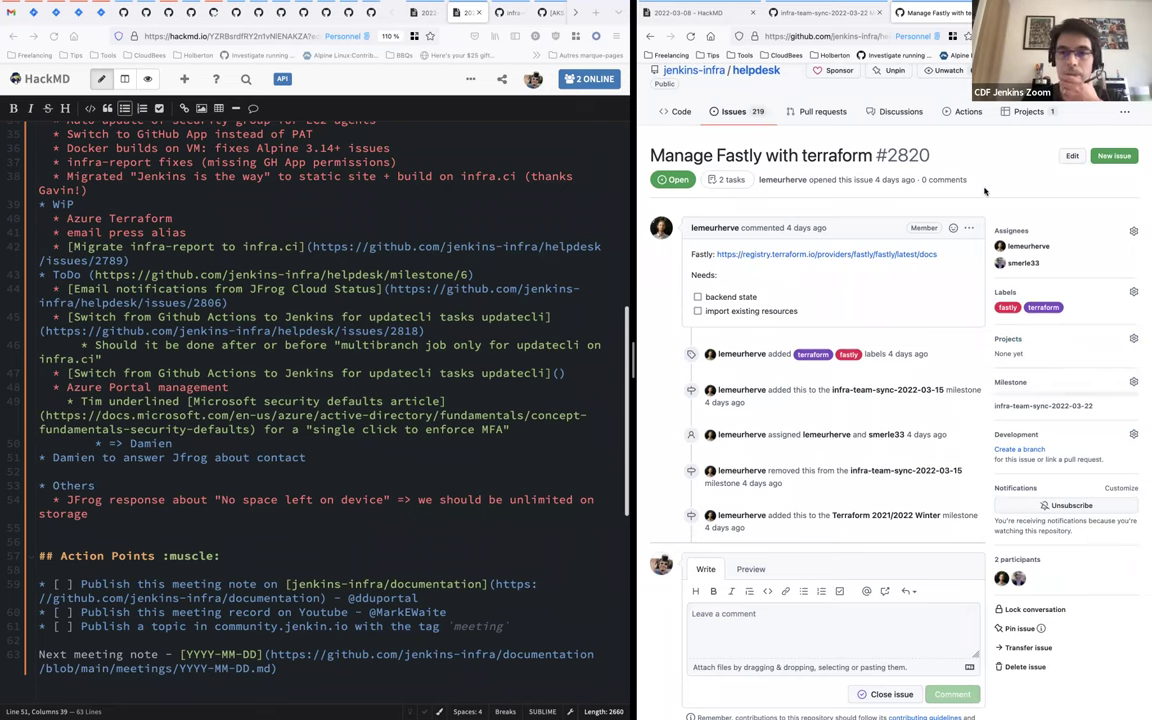
pyautogui.click(808, 22)
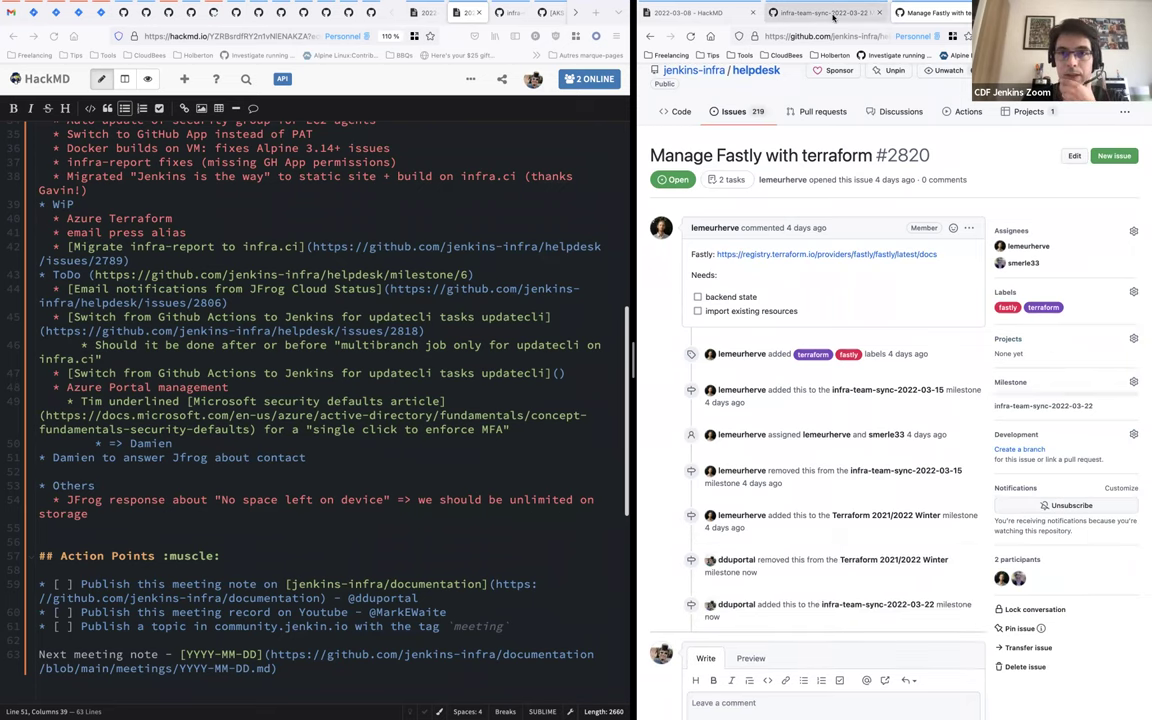
pyautogui.click(731, 20)
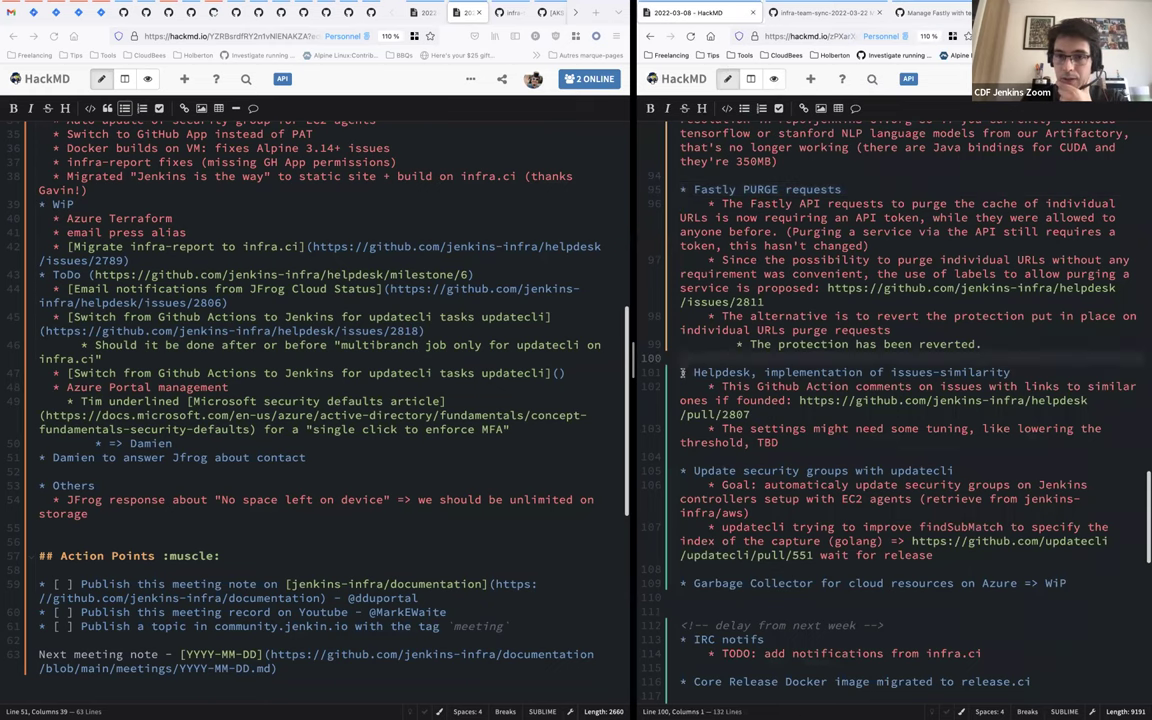
pyautogui.moveTo(682, 369); pyautogui.dragTo(812, 451)
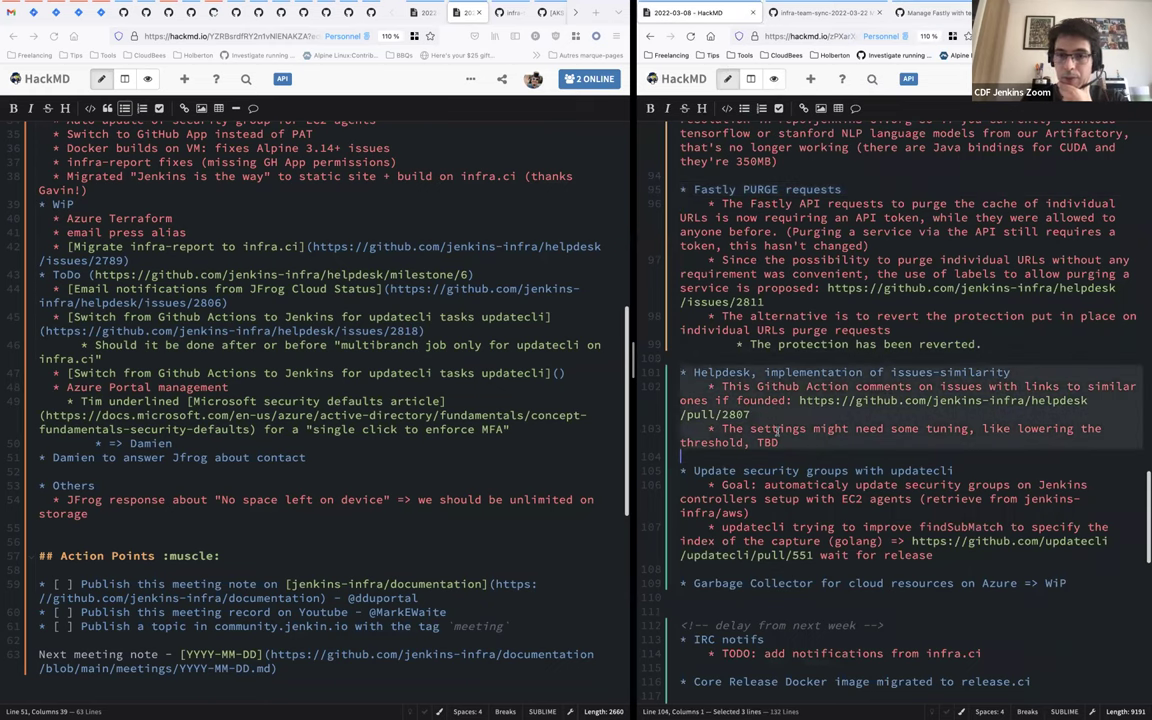
pyautogui.scroll(-1, 842, 372)
pyautogui.scroll(-1, 835, 395)
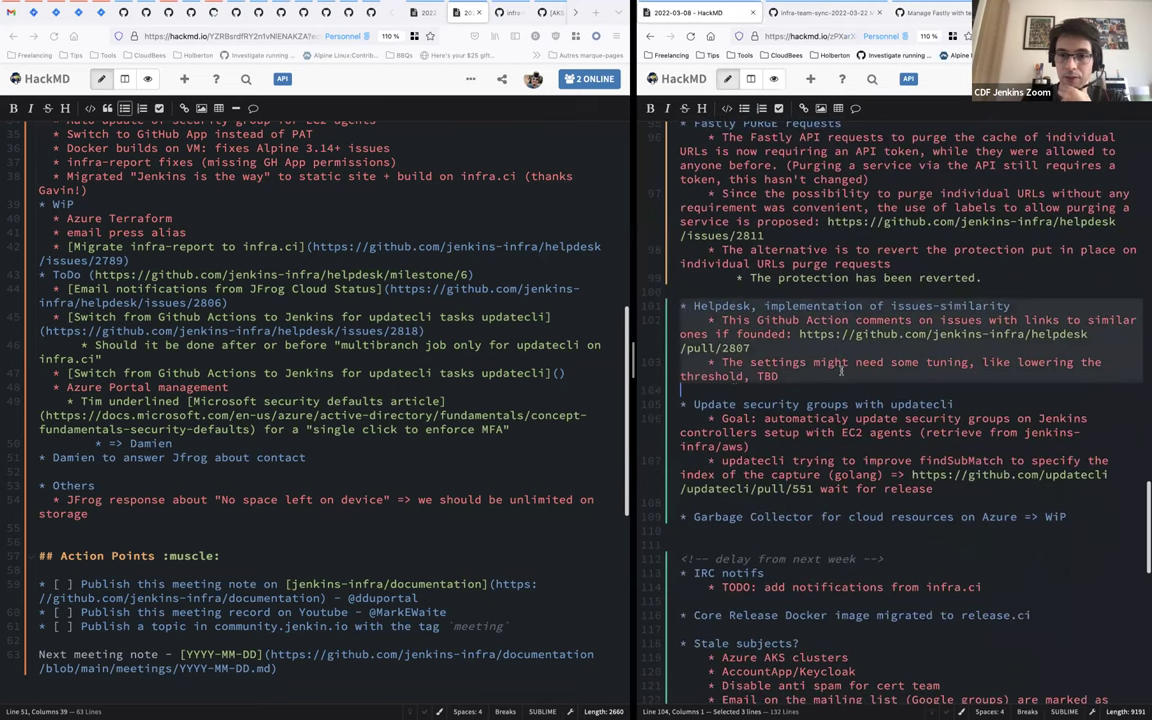
pyautogui.press('Down')
pyautogui.keyDown('shift'); pyautogui.click(911, 474); pyautogui.keyUp('shift')
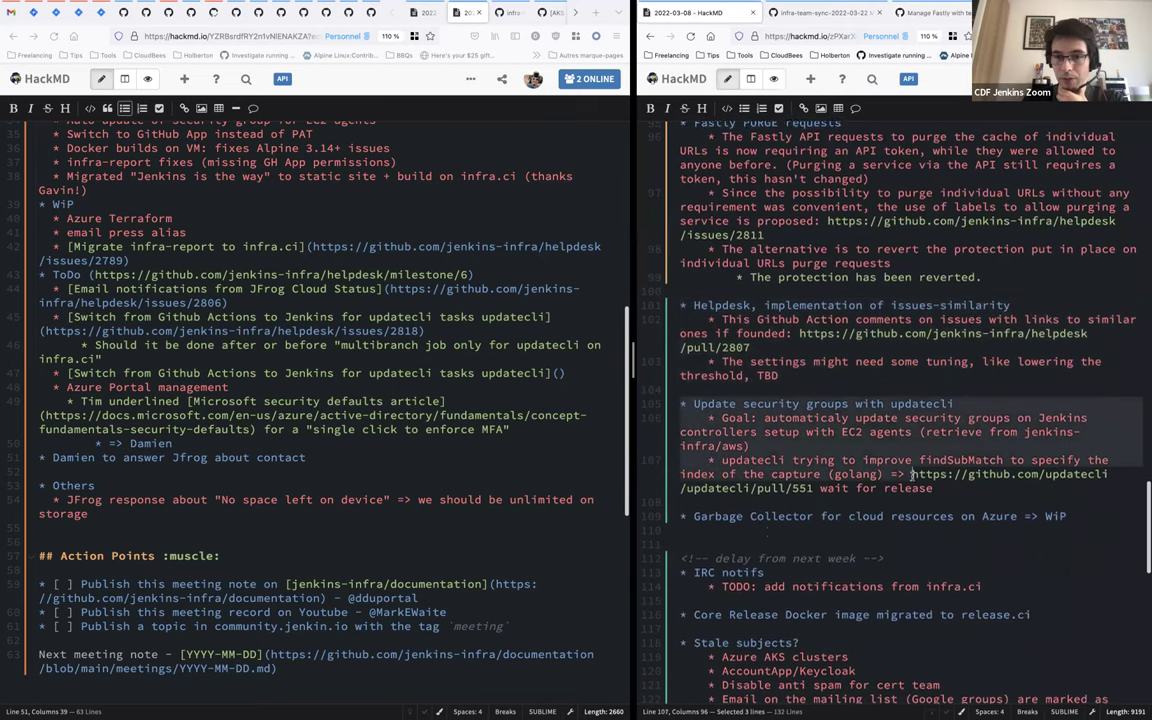
pyautogui.scroll(-1, 760, 450)
pyautogui.tripleClick(748, 447)
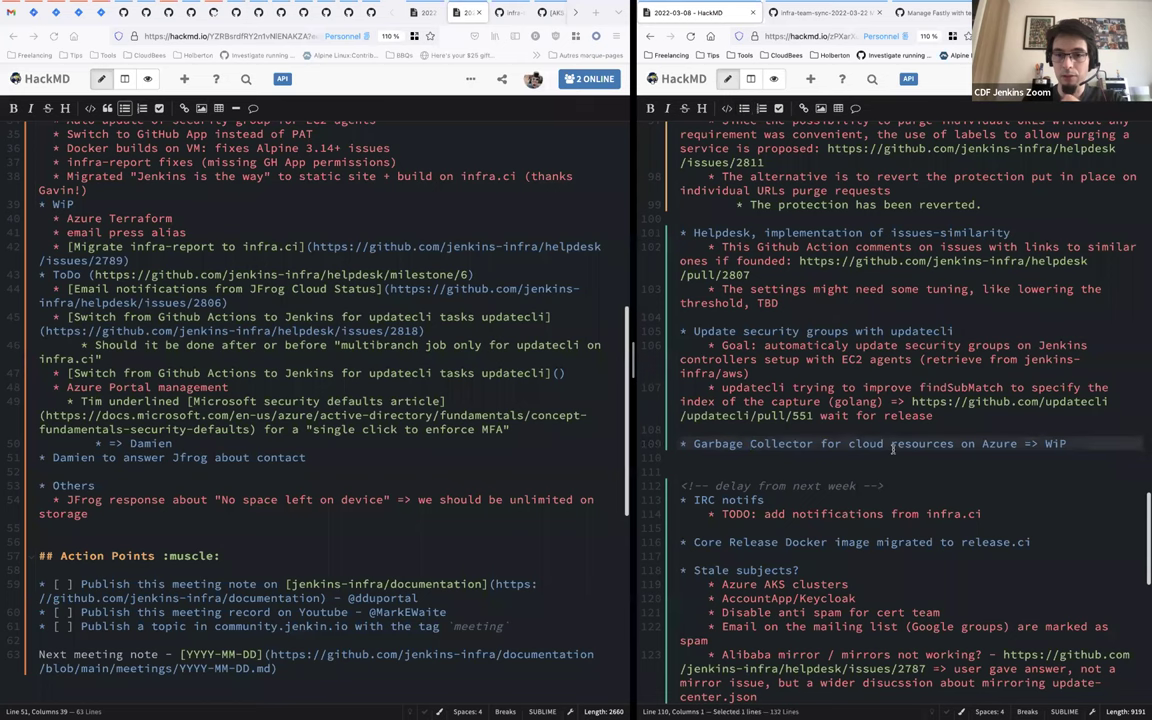
pyautogui.scroll(-1, 760, 420)
pyautogui.scroll(-1, 759, 408)
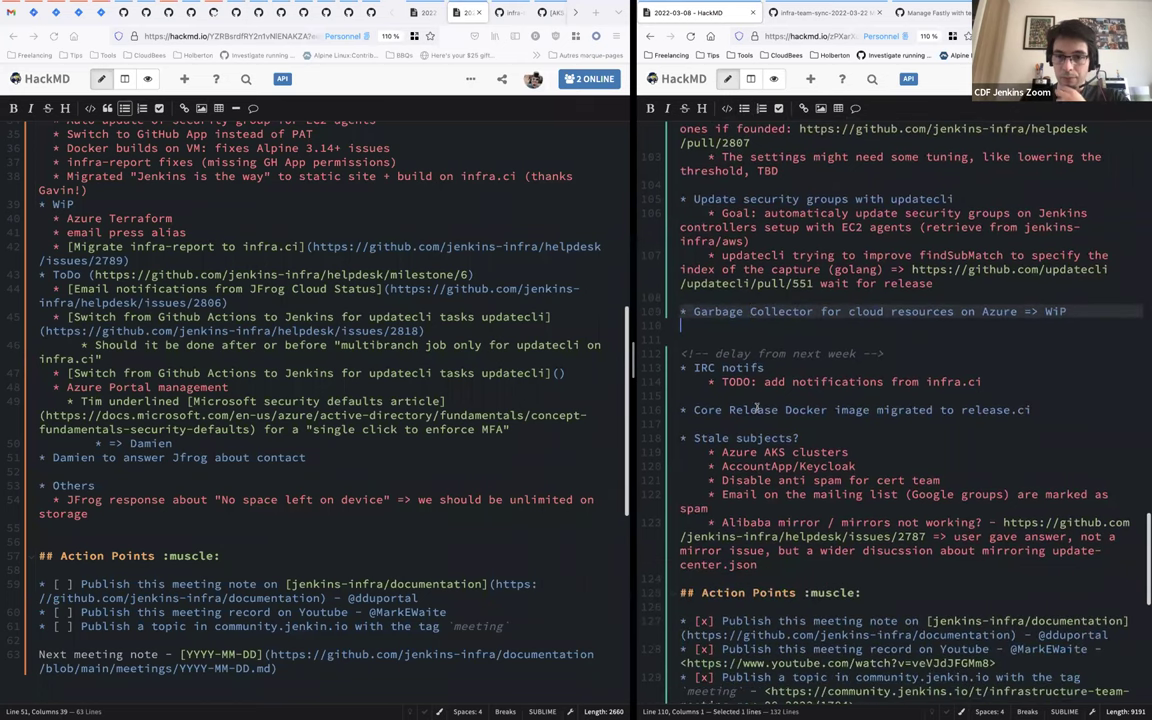
pyautogui.scroll(-1, 757, 407)
pyautogui.click(681, 333)
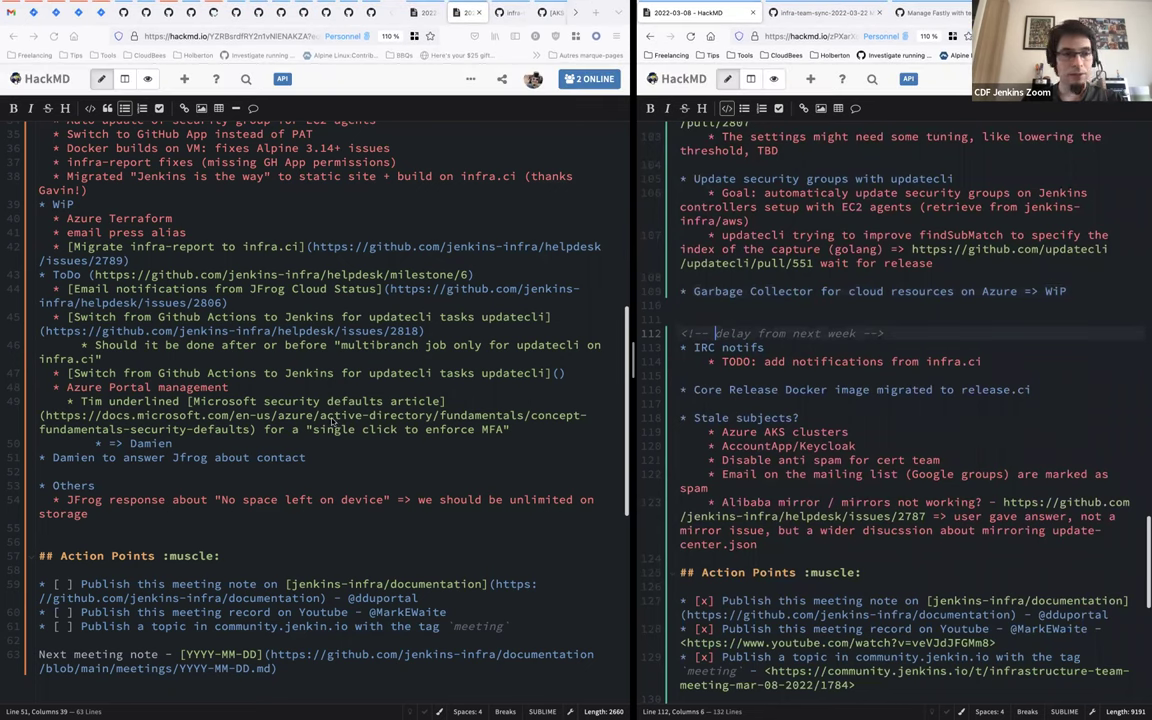
# Step: Add a bullet assigning a team member to report stale issues from previous meetings into helpdesk issues
pyautogui.click(58, 461)
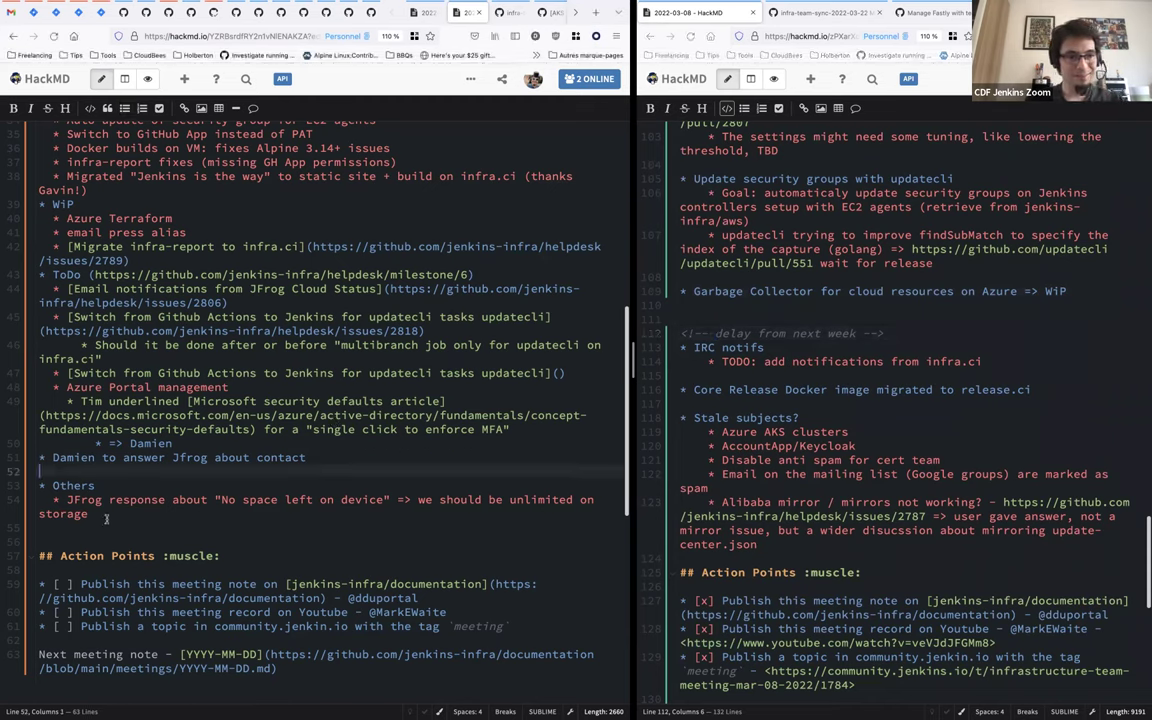
pyautogui.press('Return')
pyautogui.press('Up')
pyautogui.write('* Damien re')
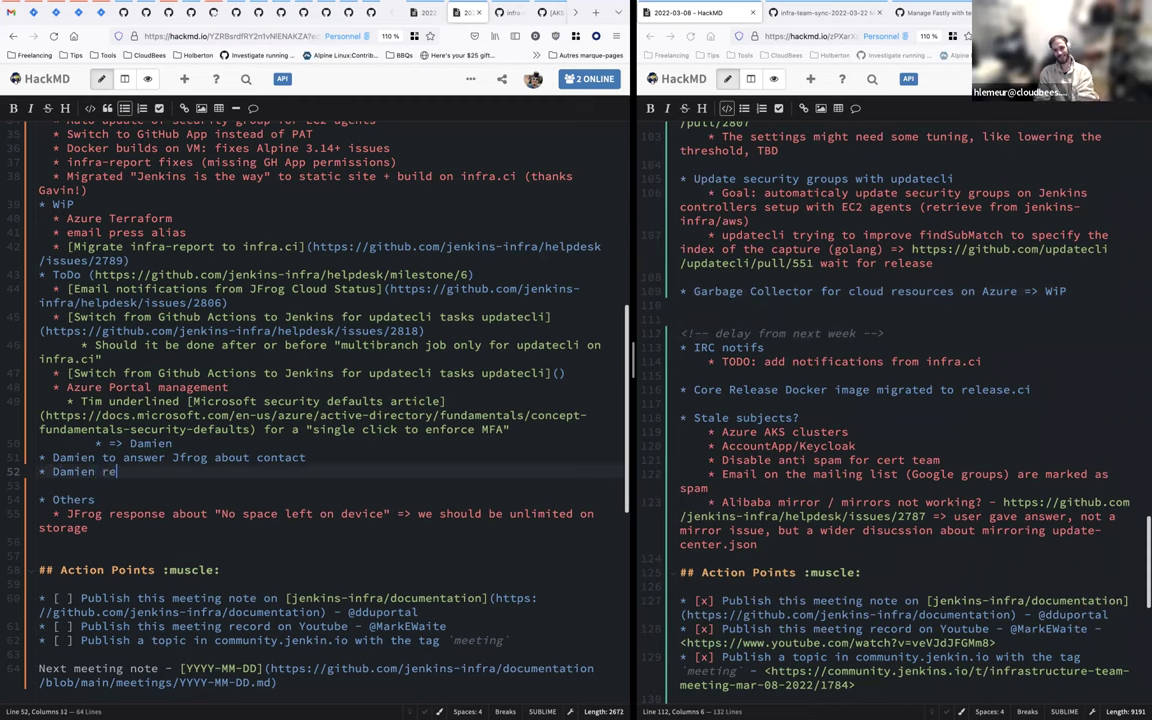
pyautogui.write('port stale issues ')
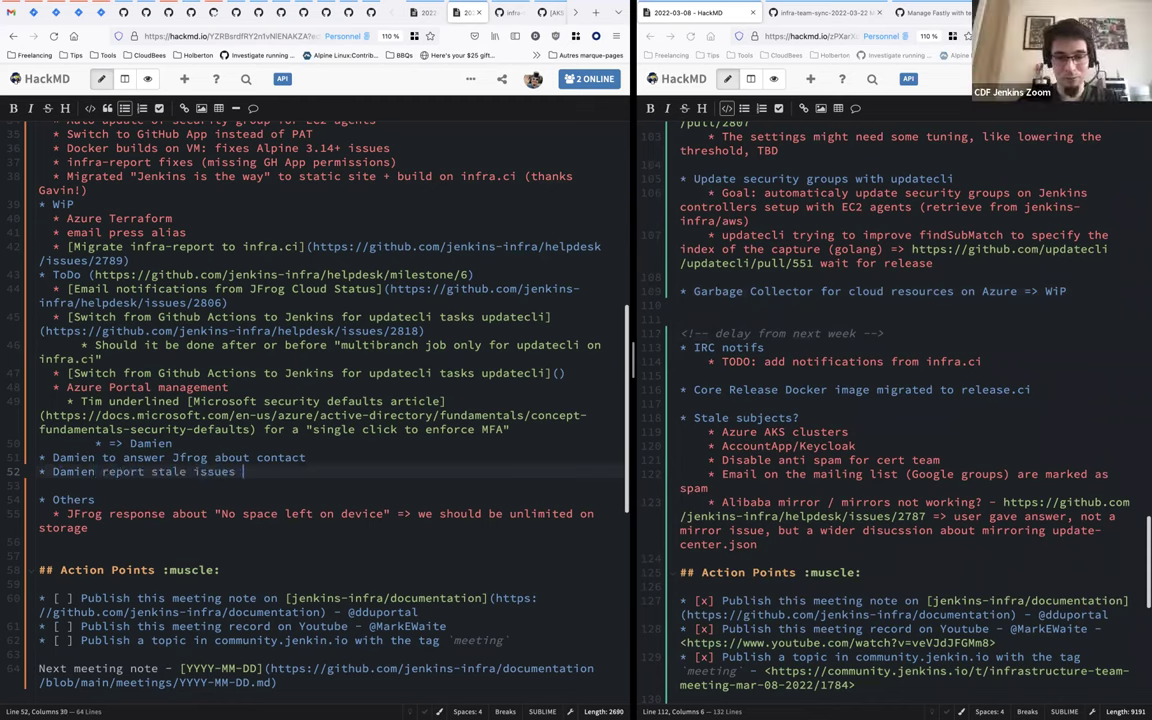
pyautogui.write('from previous')
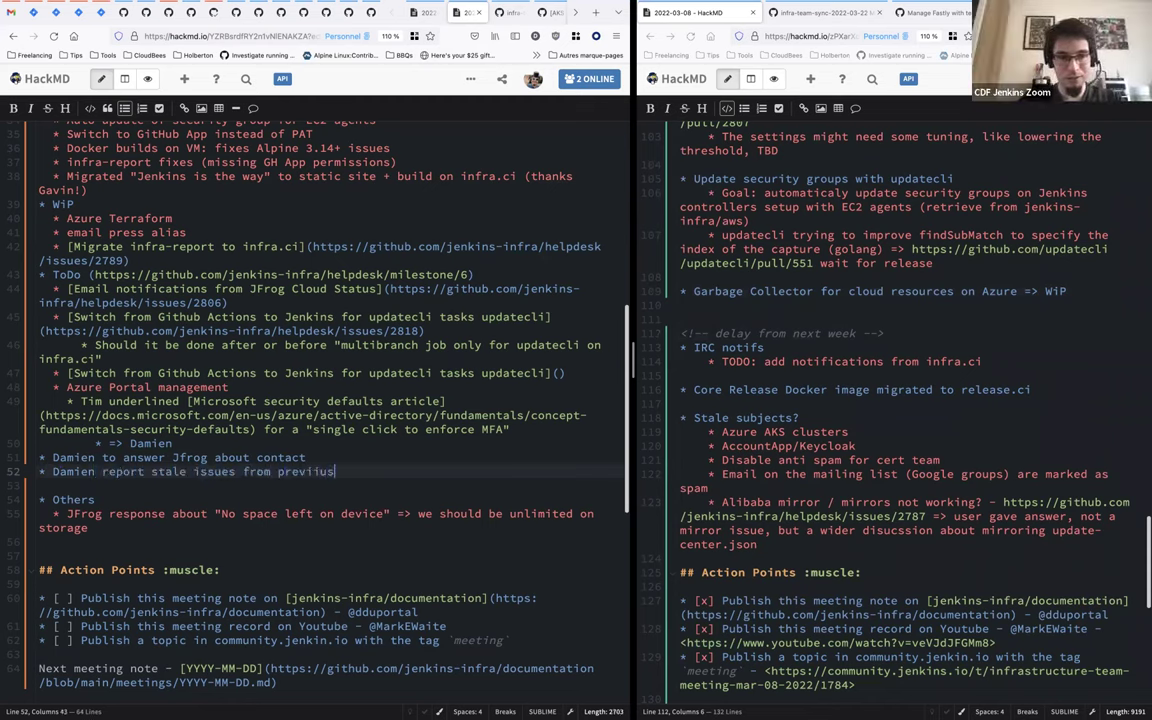
pyautogui.write(' meeting')
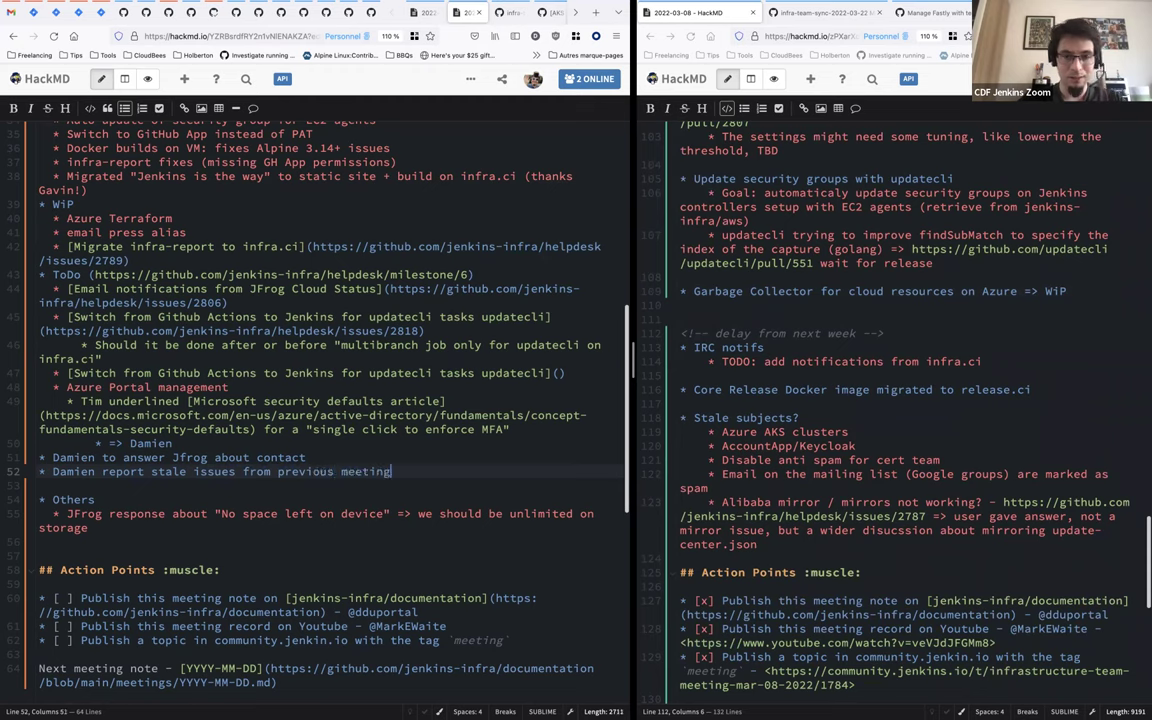
pyautogui.write('s into helpdesk issues')
pyautogui.click(705, 320)
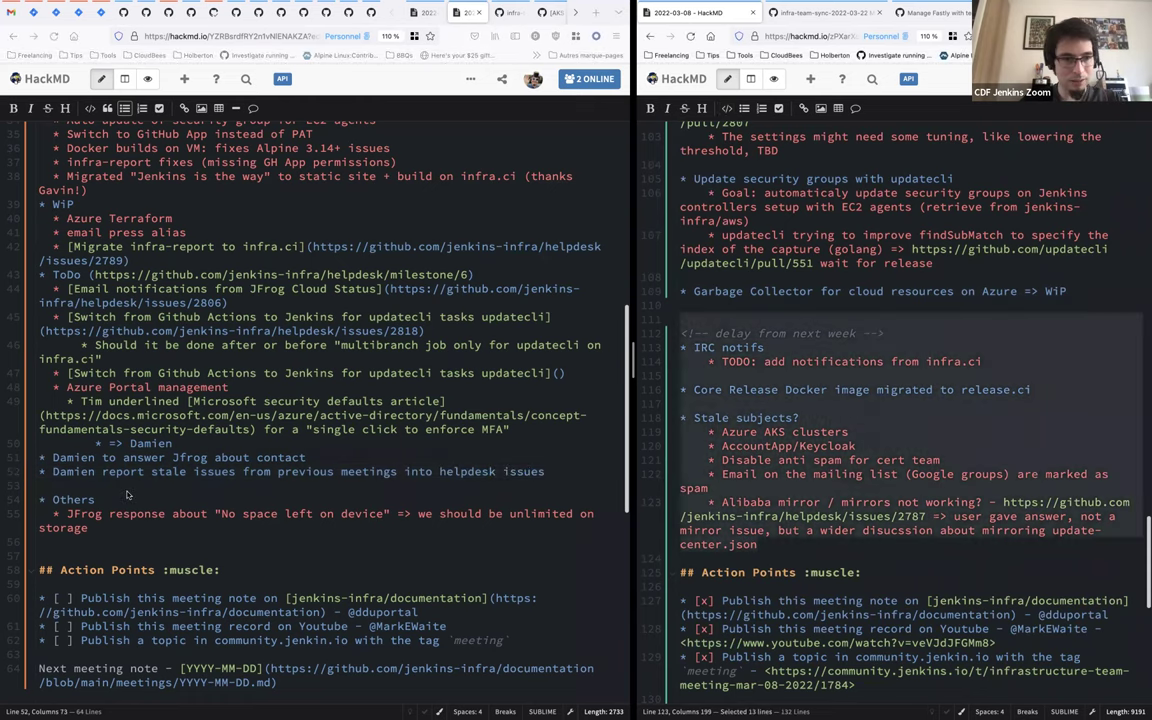
# Step: Paste last week's delayed items and stale subjects into the current notes, tidying the opening lines
pyautogui.keyDown('shift'); pyautogui.click(772, 541); pyautogui.keyUp('shift')
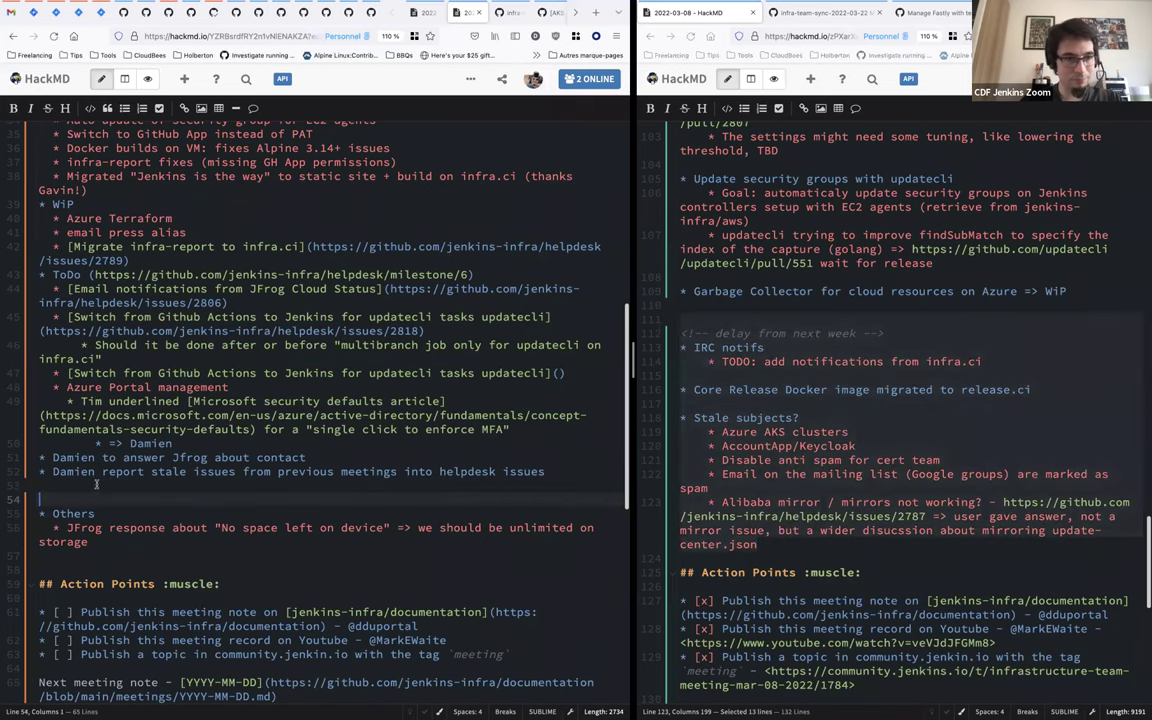
pyautogui.write('<!-- delay from next week --> * IRC notifs     * TODO: add notifications from infra.ci  * Core Release Docker image migrated to release.ci  * Stale subjects?     * Azure AKS clusters     * AccountApp/Keycloak     * Disable anti spam for cert team     * Email on the mailing list (Google groups) are marked as spam     * Alibaba mirror / mirrors not working? - https://github.com/jenkins-infra/helpdesk/issues/2787 => user gave answer, not a mirror issue, but a wider disucssion about mirroring update-center.json')
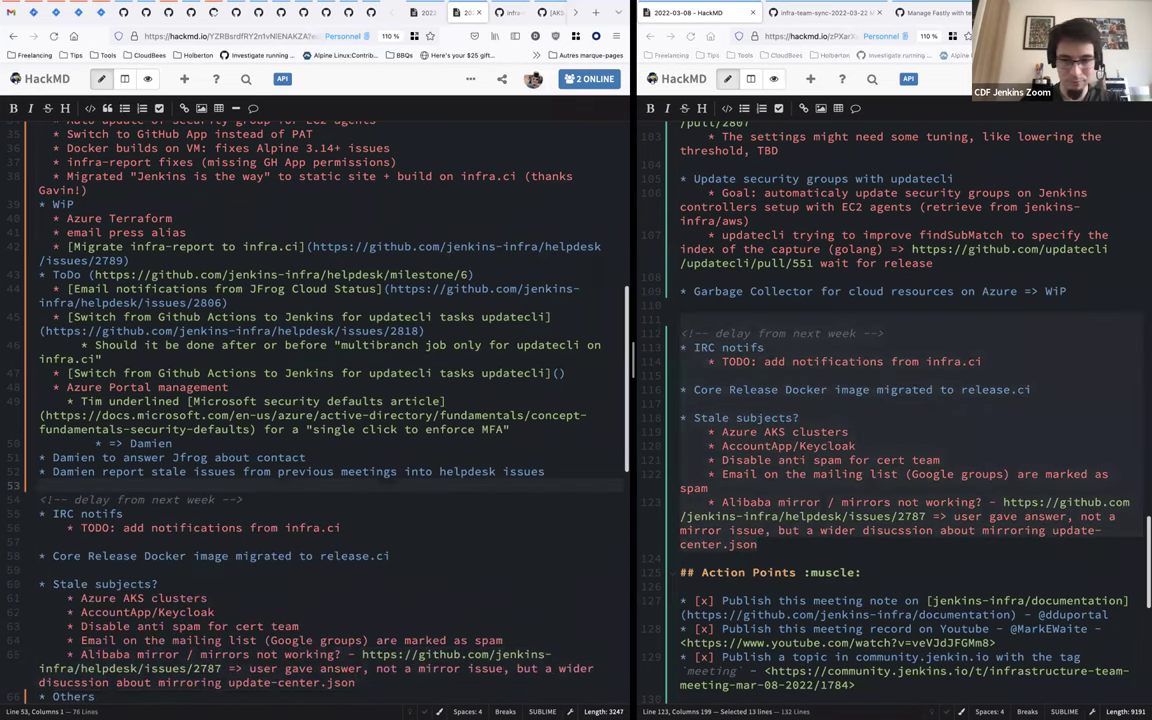
pyautogui.hotkey('shift', 'End')
pyautogui.press('Return')
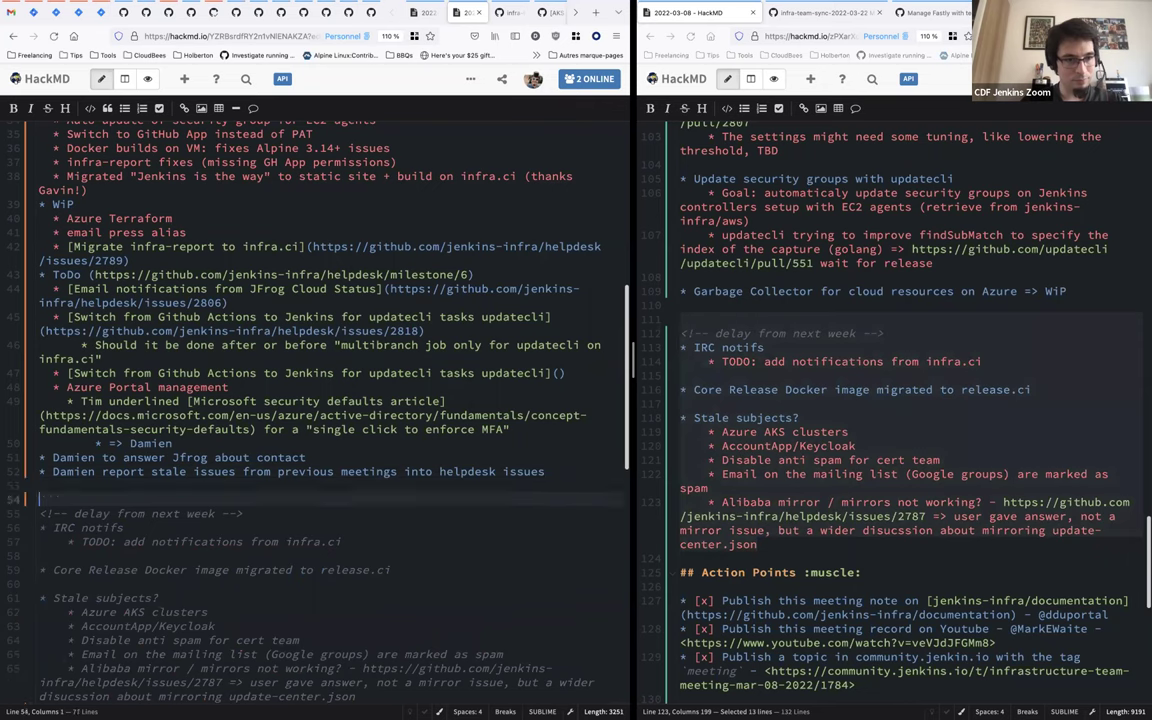
pyautogui.press('BackSpace')
pyautogui.scroll(-1, 98, 620)
pyautogui.click(98, 665)
pyautogui.press('End')
# Step: Close the pasted block with a ``` fence on its own line just above Others
pyautogui.click(101, 649)
pyautogui.press('super+shift+Return')
pyautogui.press('Tab')
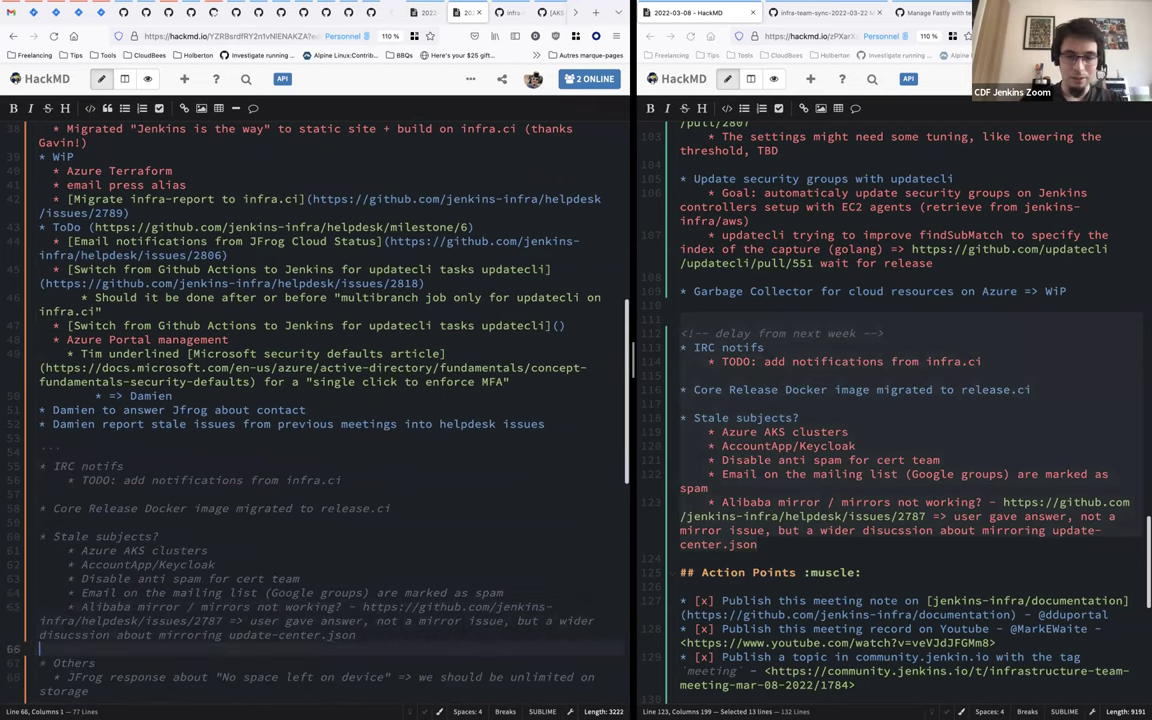
pyautogui.write('```')
pyautogui.press('Return')
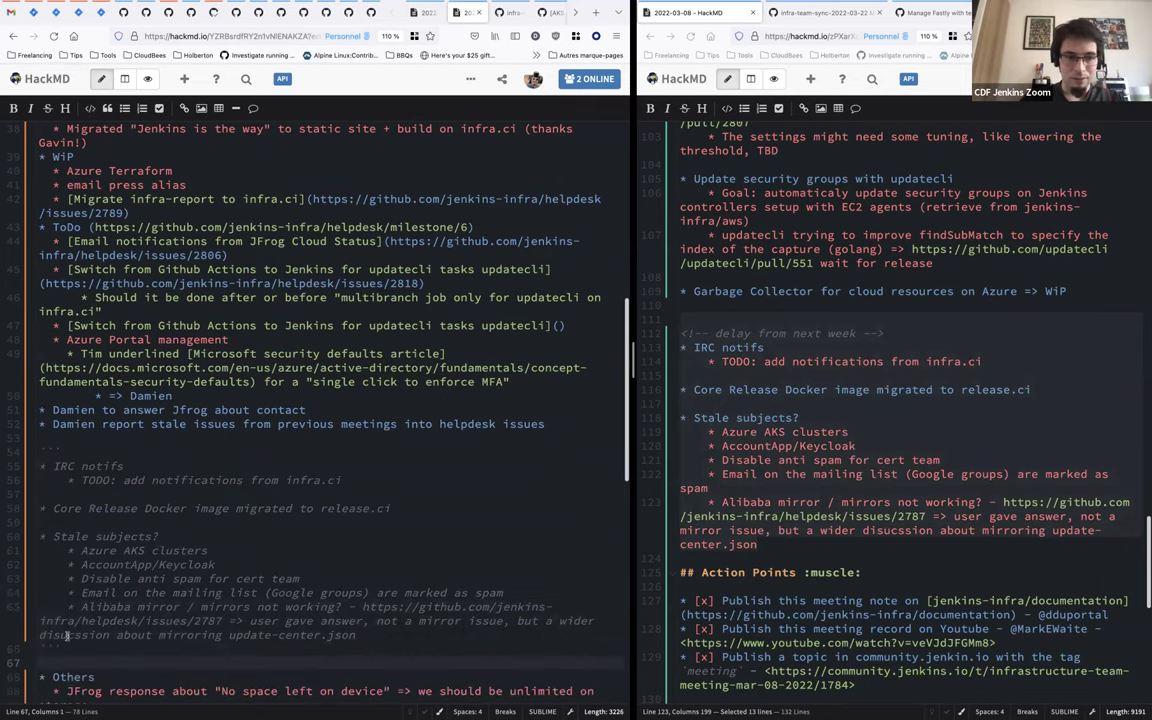
pyautogui.scroll(-3, 66, 635)
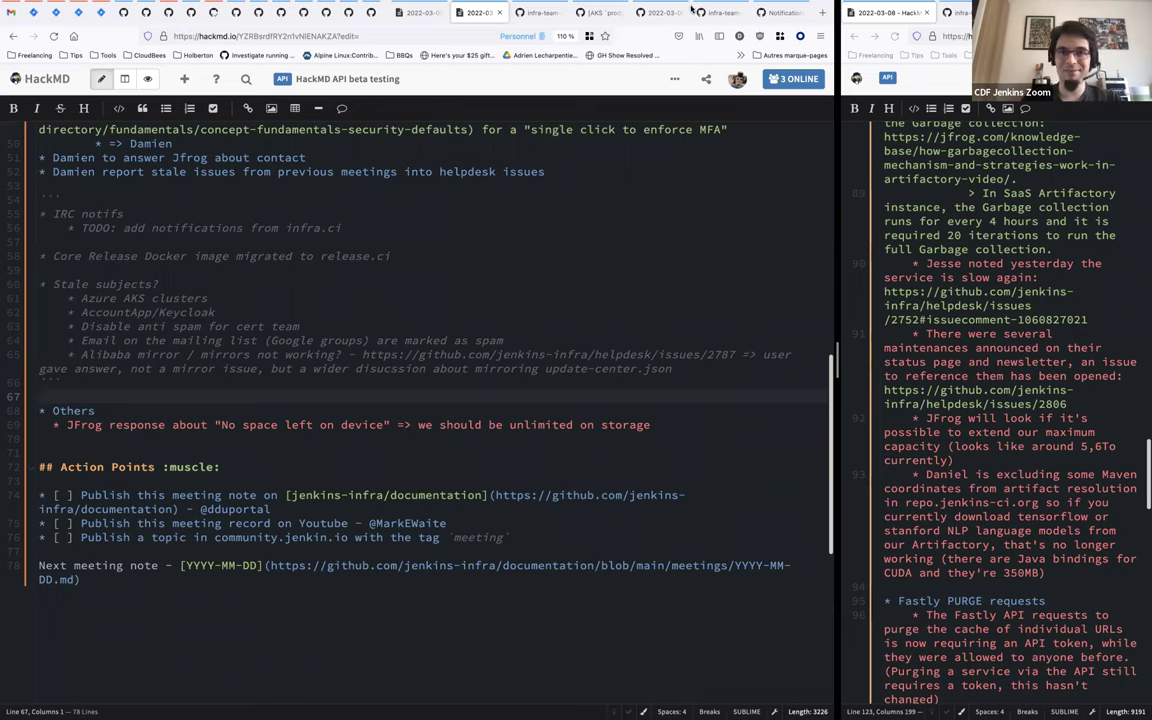
pyautogui.moveTo(672, 6)
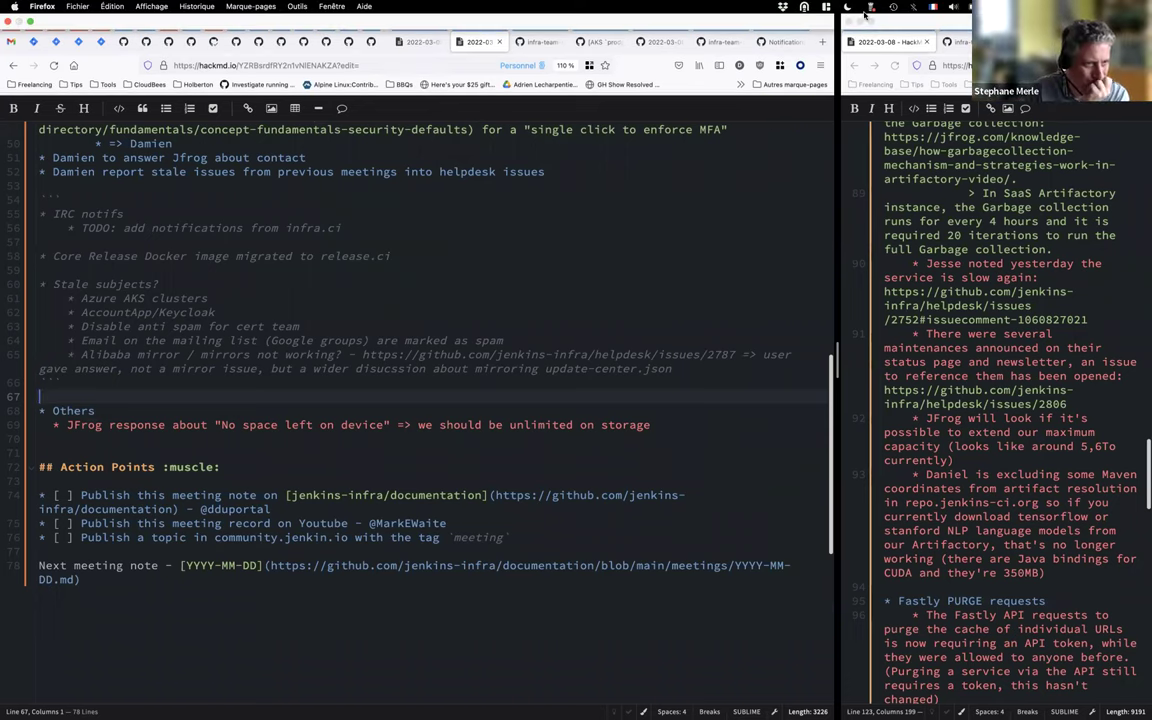